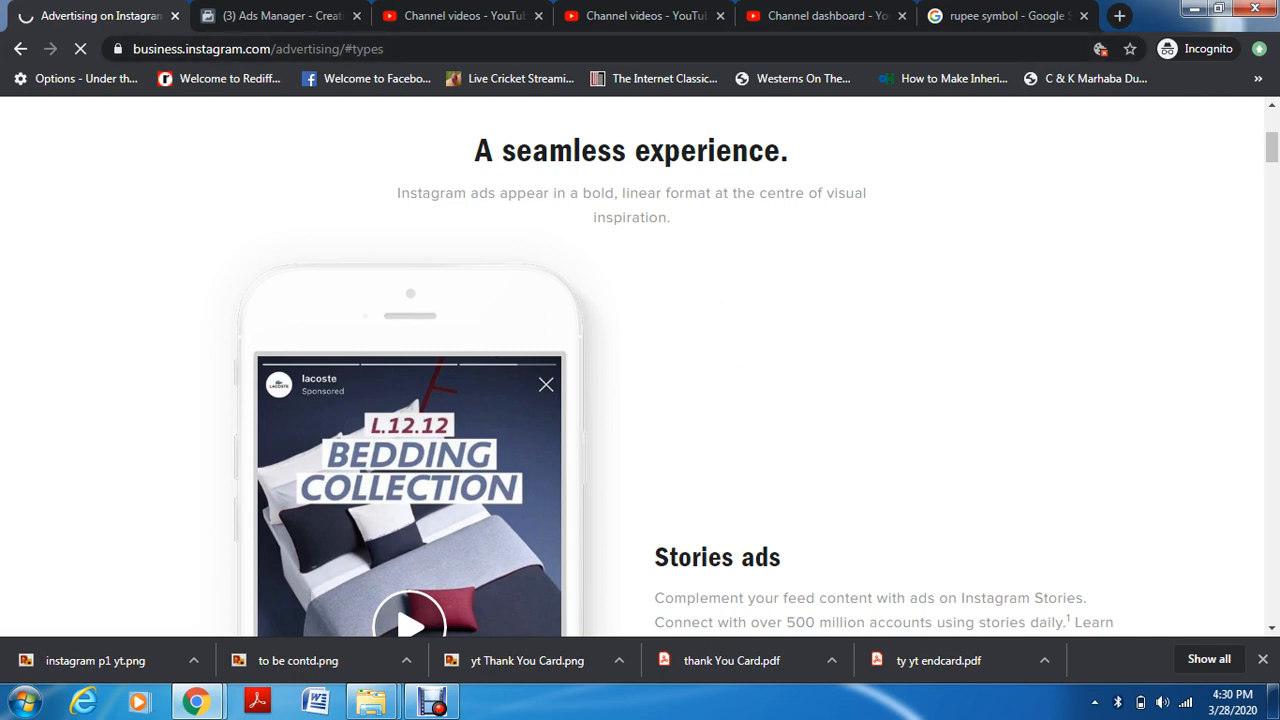
Examine the Instagram Business advertising page's topic list and its descriptions of Stories ads and Photo ads
{"action": "left_click_drag", "start_coordinate": [1272, 147], "coordinate": [1272, 127]}
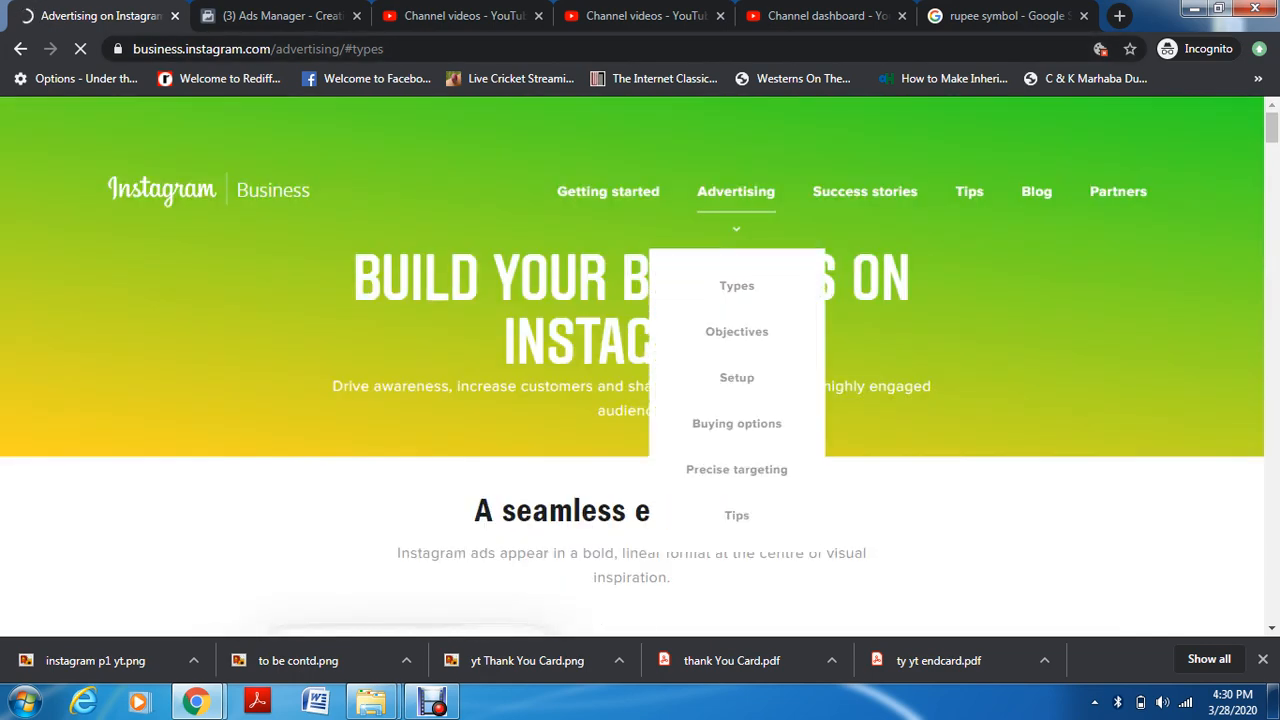
{"action": "mouse_move", "coordinate": [865, 193]}
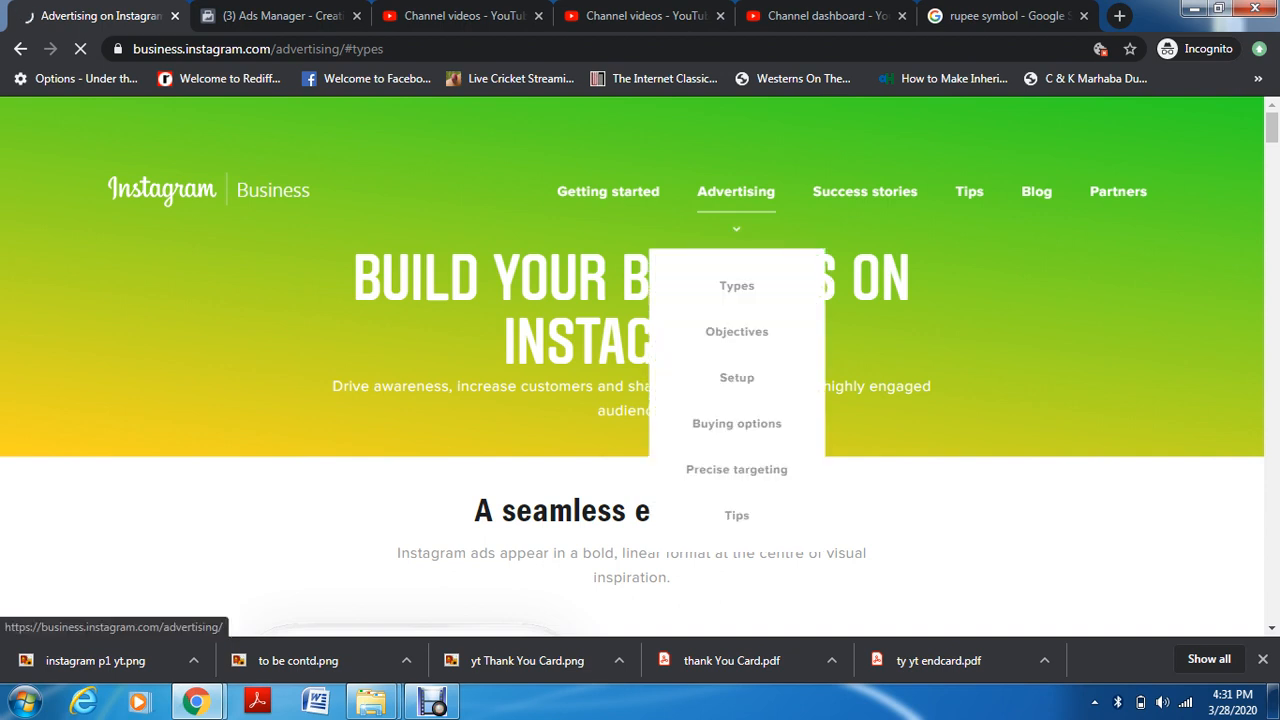
{"action": "mouse_move", "coordinate": [736, 192]}
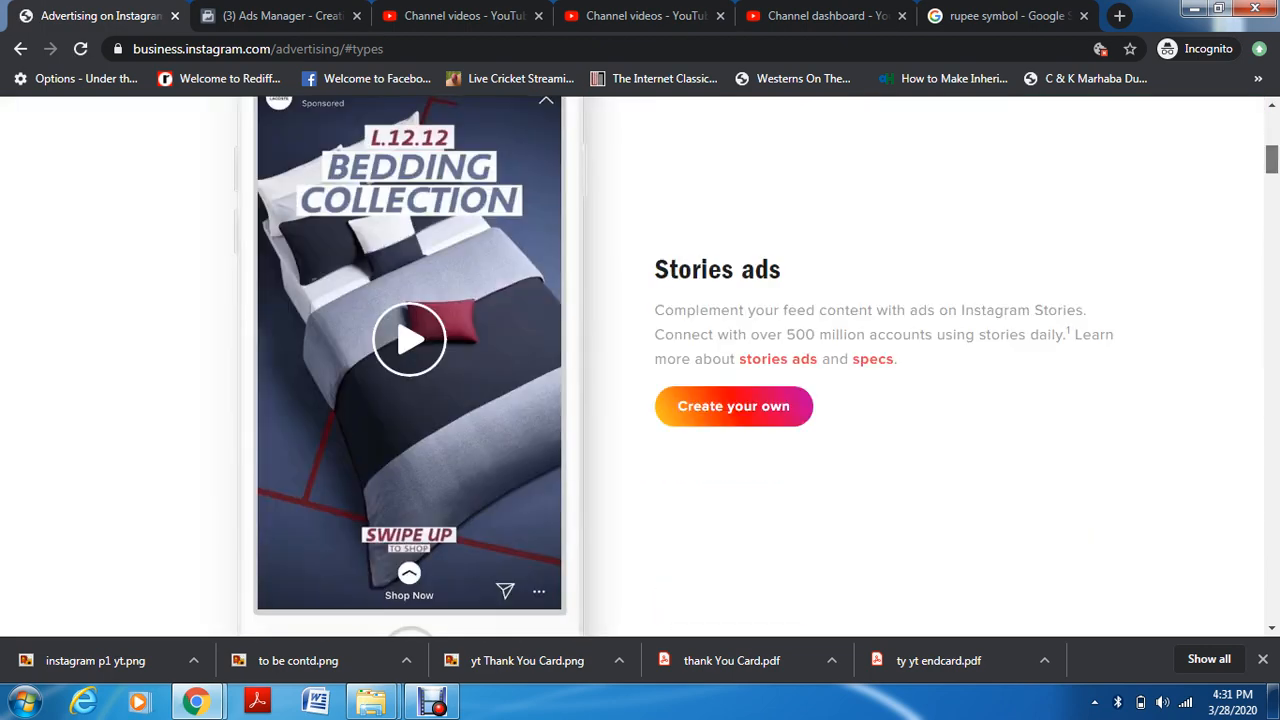
{"action": "scroll", "coordinate": [632, 366], "scroll_direction": "up", "scroll_amount": 4}
{"action": "scroll", "coordinate": [632, 366], "scroll_direction": "down", "scroll_amount": 1}
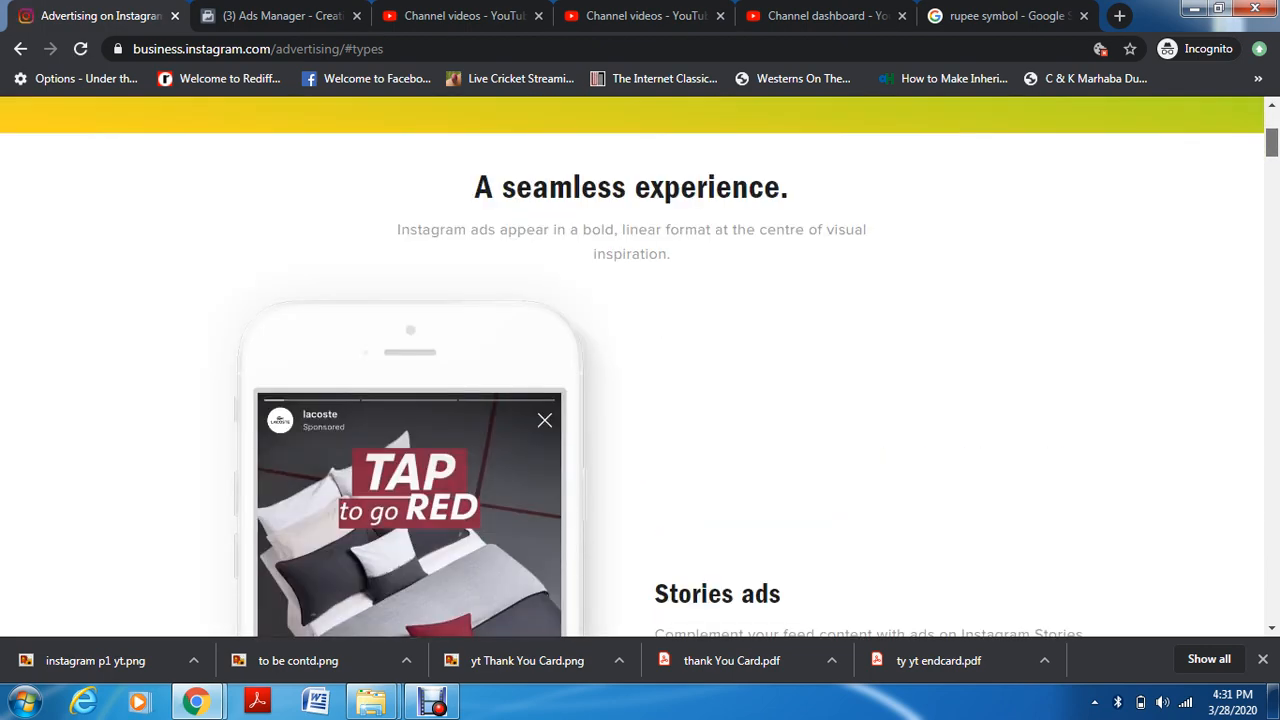
{"action": "scroll", "coordinate": [632, 366], "scroll_direction": "down", "scroll_amount": 2}
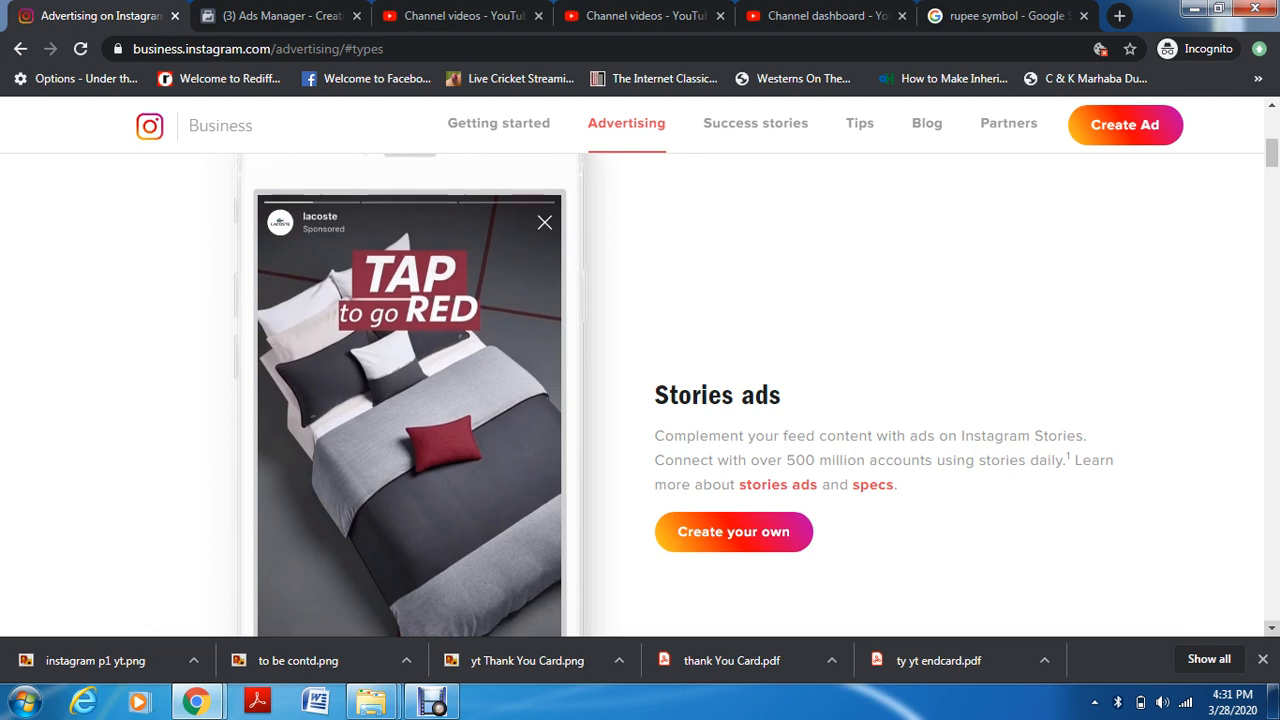
{"action": "scroll", "coordinate": [640, 390], "scroll_direction": "down", "scroll_amount": 3}
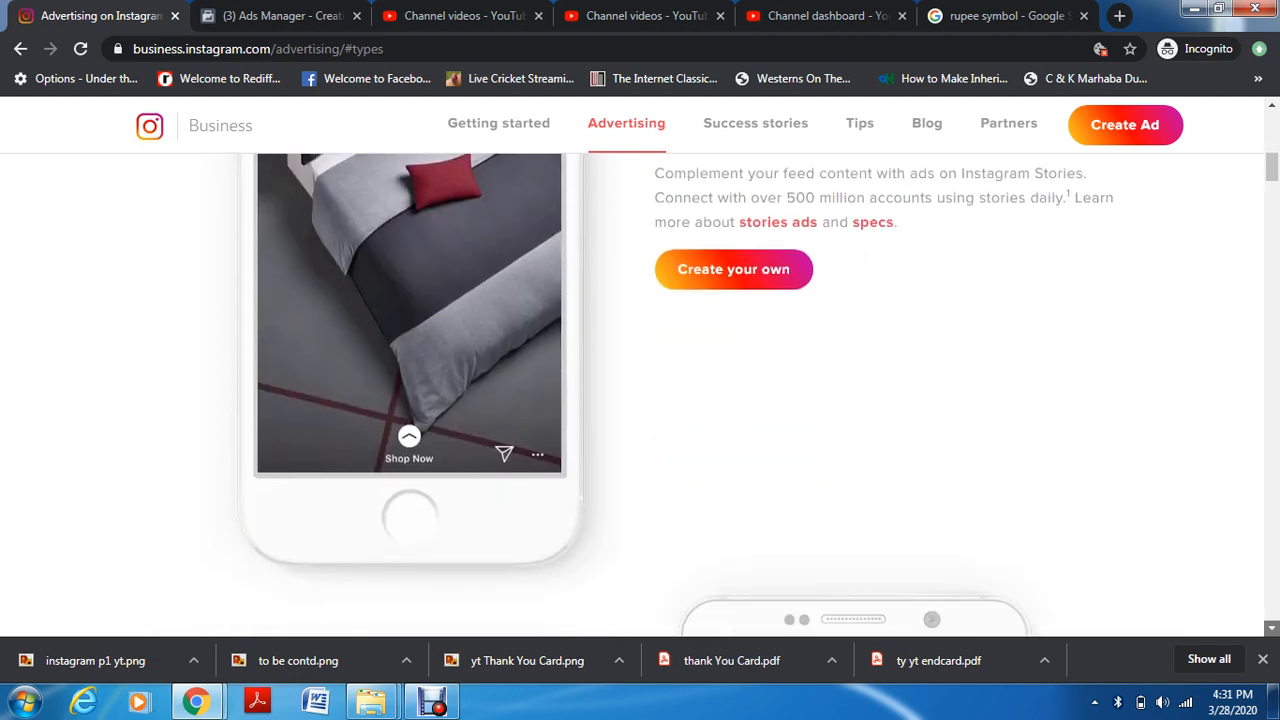
{"action": "scroll", "coordinate": [640, 390], "scroll_direction": "down", "scroll_amount": 4}
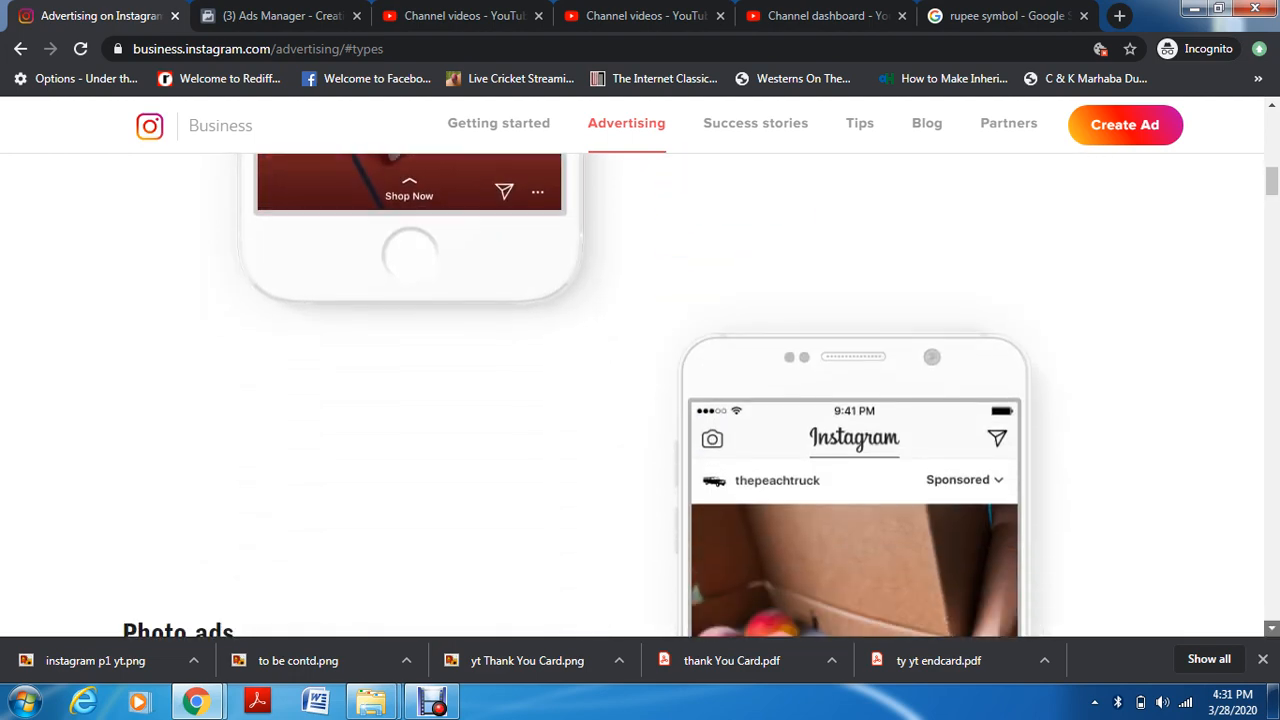
{"action": "scroll", "coordinate": [640, 390], "scroll_direction": "down", "scroll_amount": 1}
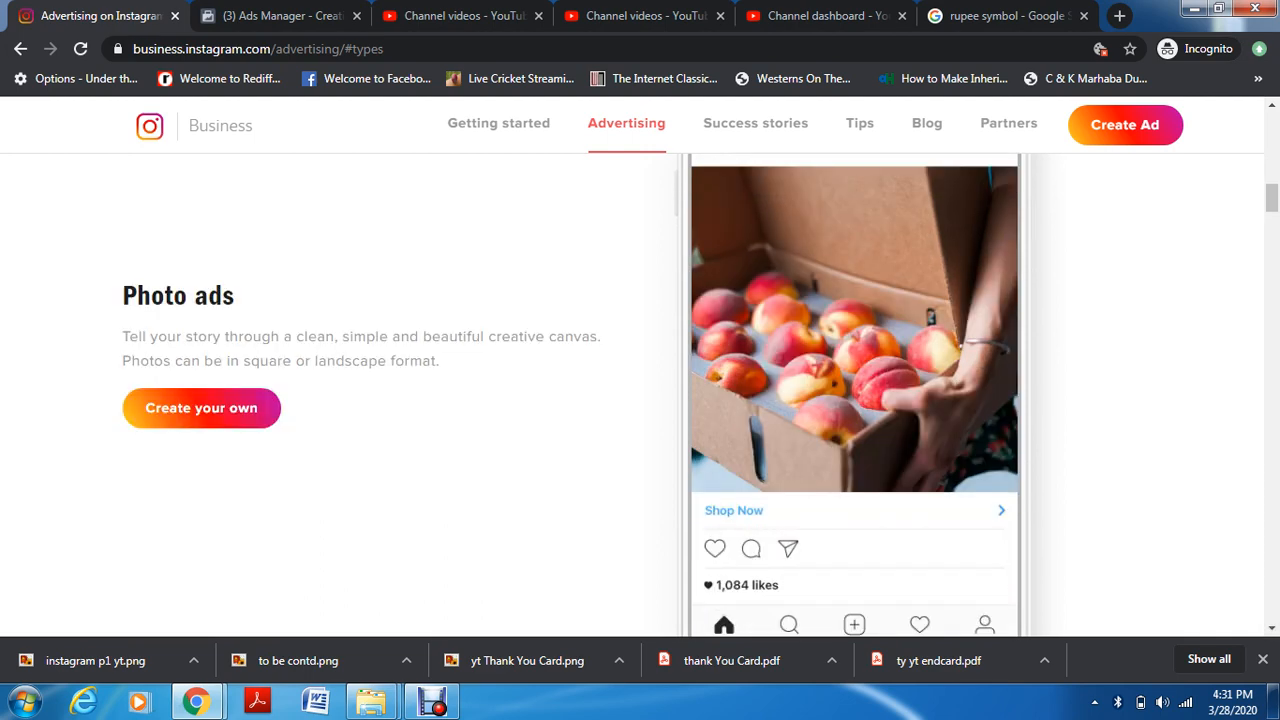
{"action": "scroll", "coordinate": [640, 390], "scroll_direction": "down", "scroll_amount": 1}
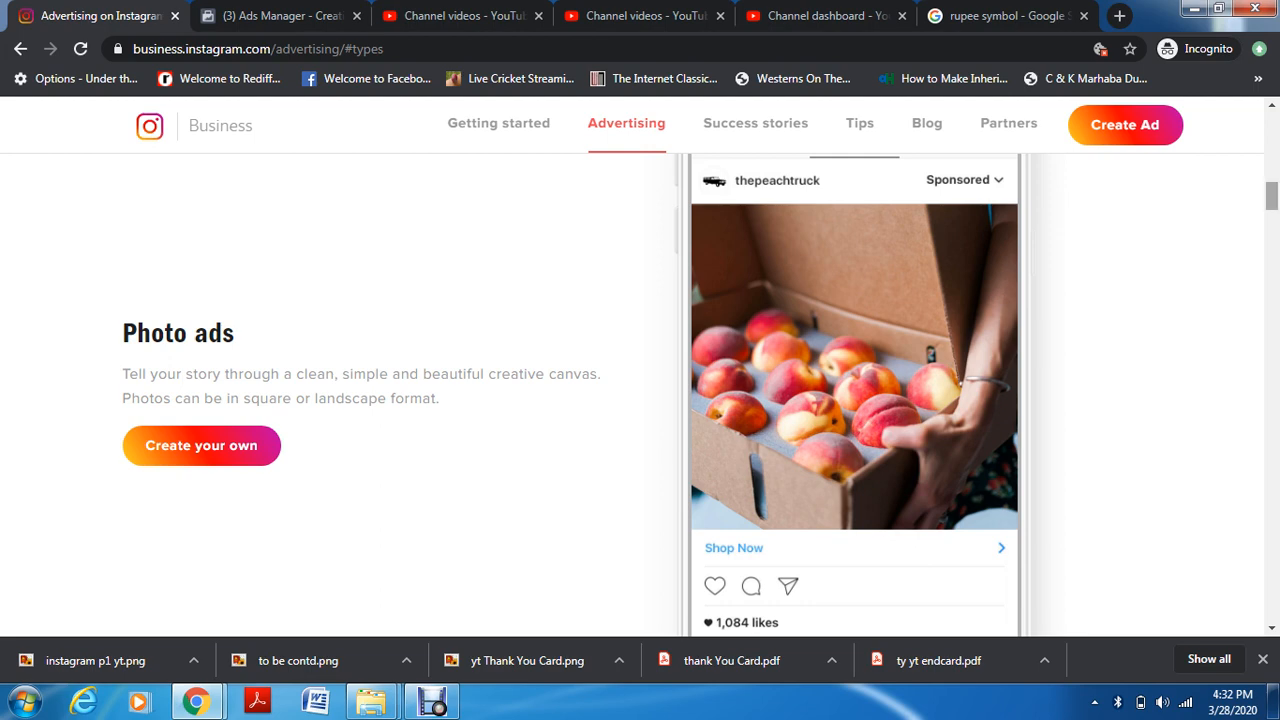
Read the Video ads section of the advertising page, including its format description and sample ad
{"action": "scroll", "coordinate": [640, 366], "scroll_direction": "down", "scroll_amount": 10}
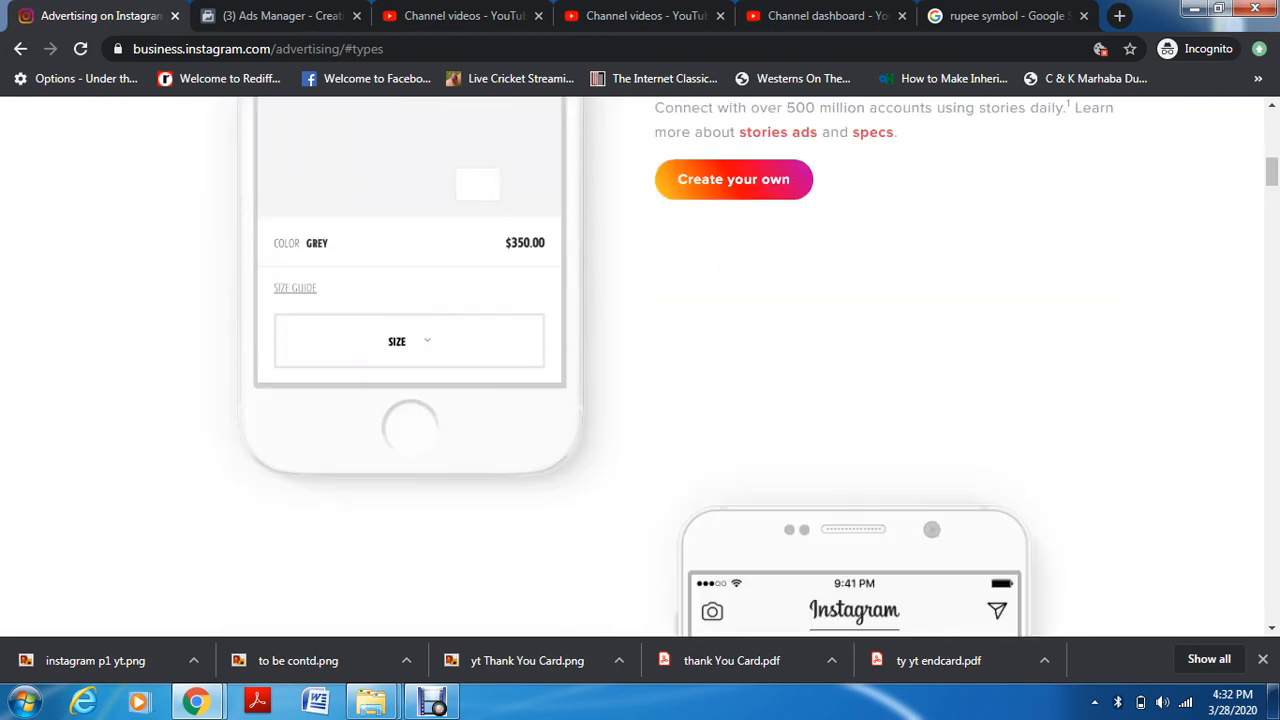
{"action": "scroll", "coordinate": [640, 366], "scroll_direction": "down", "scroll_amount": 5}
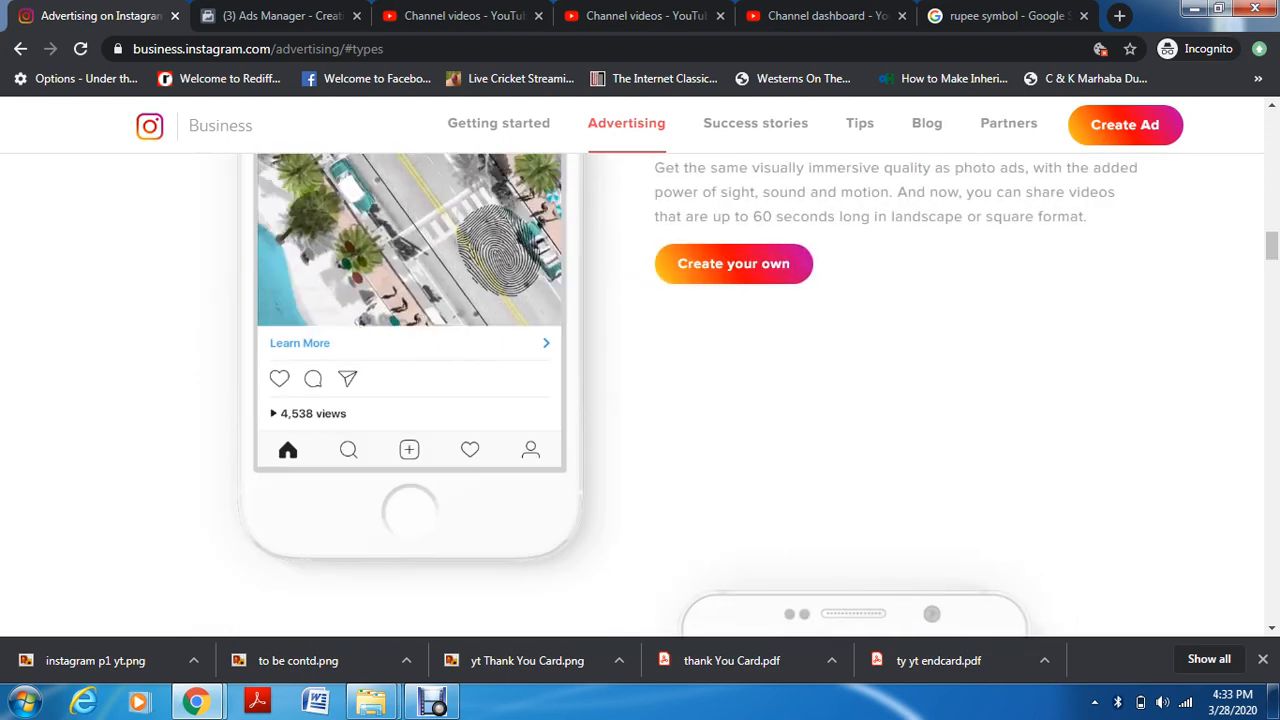
{"action": "scroll", "coordinate": [640, 366], "scroll_direction": "up", "scroll_amount": 4}
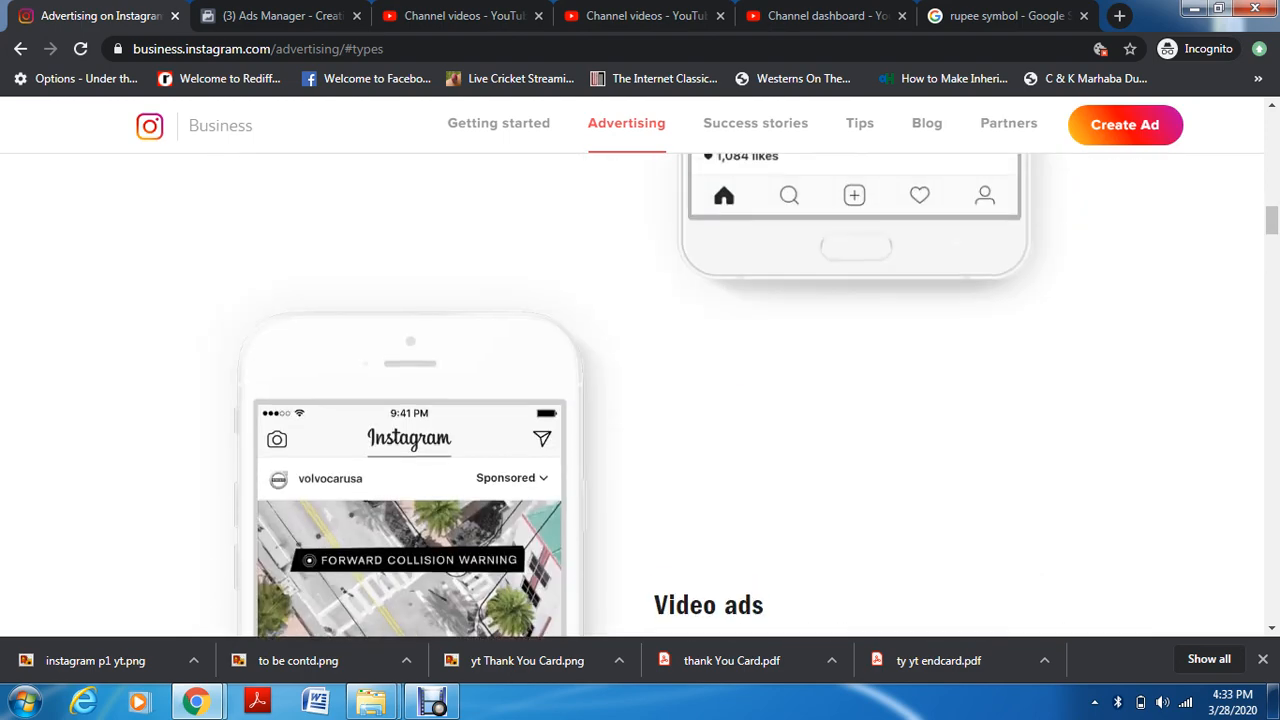
{"action": "scroll", "coordinate": [640, 366], "scroll_direction": "up", "scroll_amount": 3}
{"action": "scroll", "coordinate": [640, 366], "scroll_direction": "down", "scroll_amount": 5}
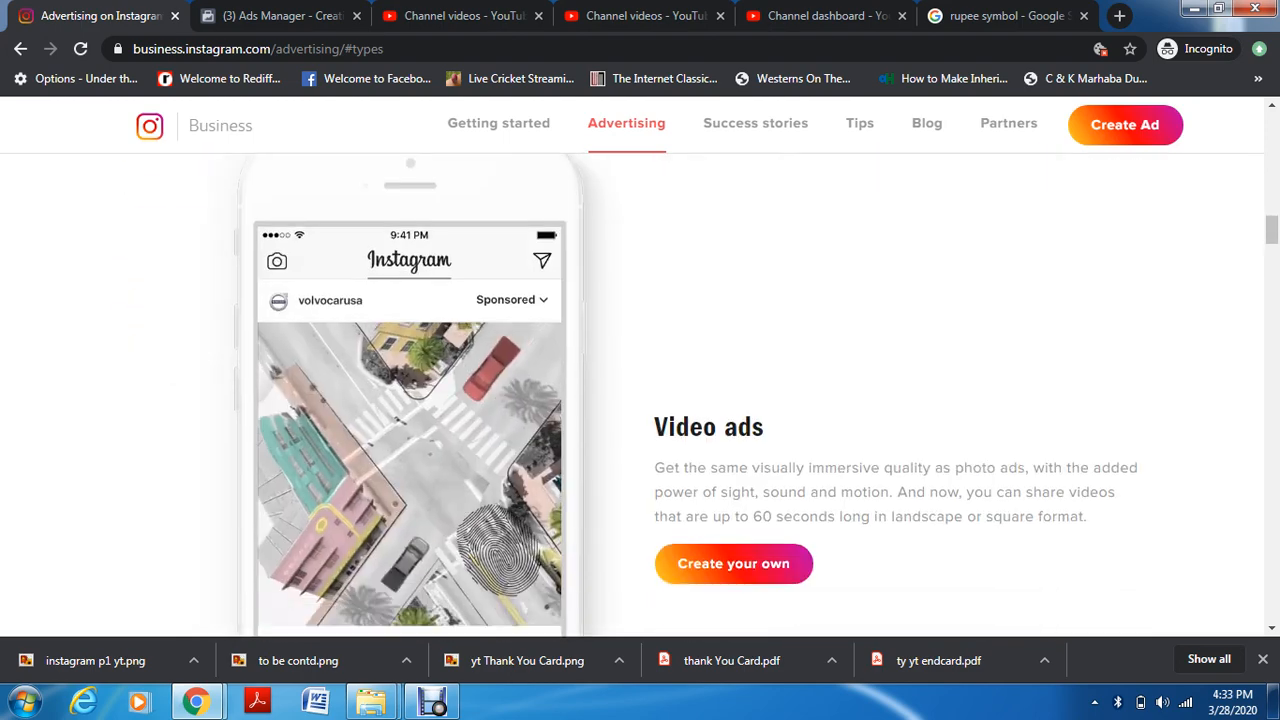
{"action": "scroll", "coordinate": [640, 366], "scroll_direction": "down", "scroll_amount": 1}
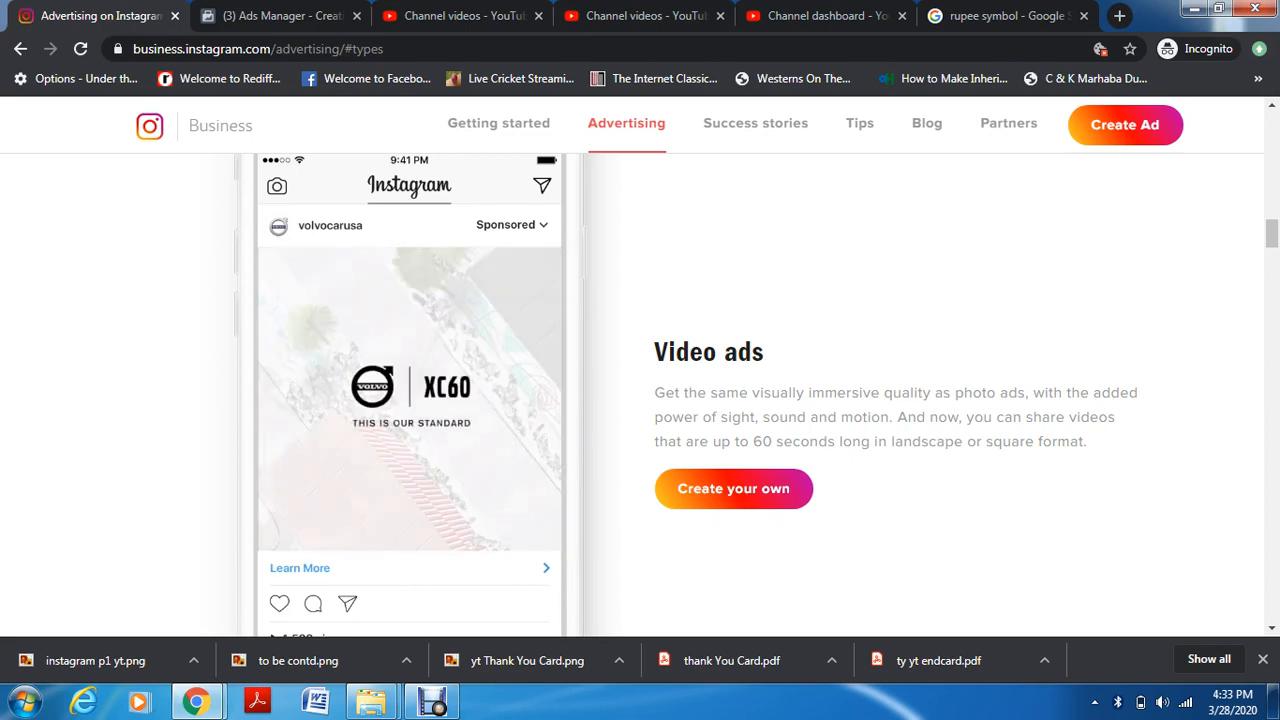
{"action": "scroll", "coordinate": [640, 400], "scroll_direction": "down", "scroll_amount": 3}
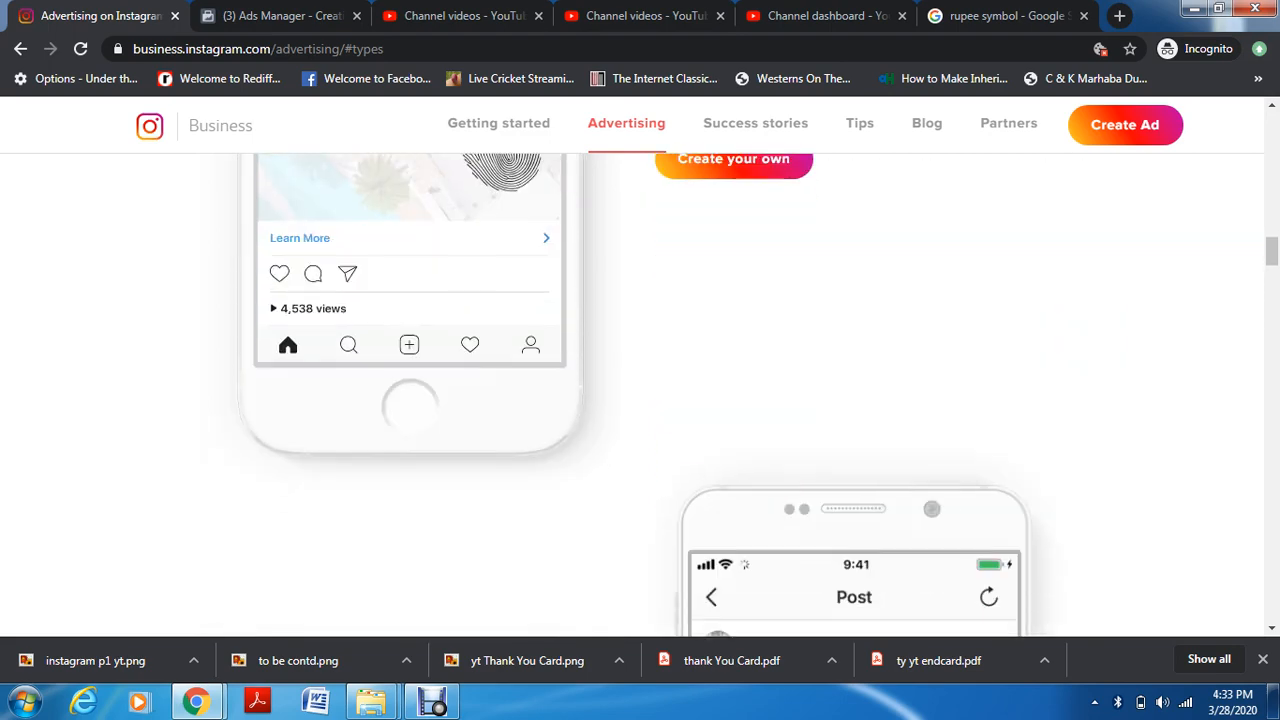
{"action": "scroll", "coordinate": [640, 400], "scroll_direction": "up", "scroll_amount": 1}
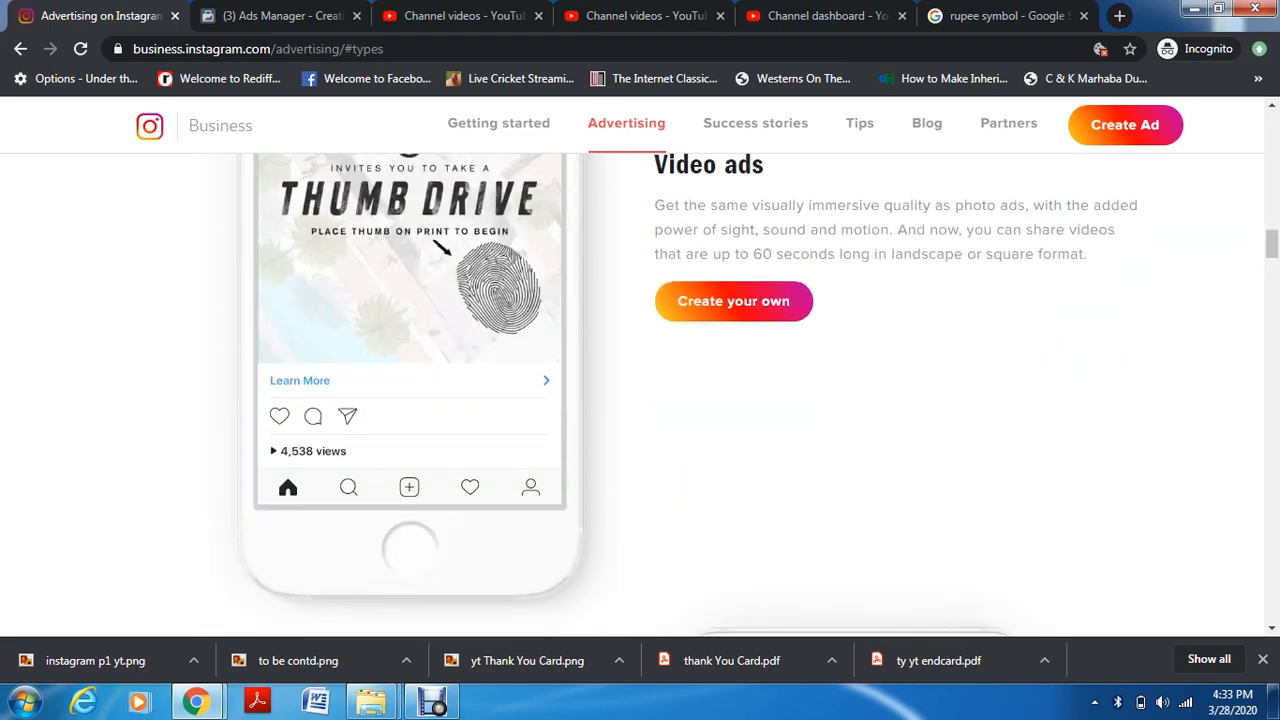
{"action": "scroll", "coordinate": [640, 400], "scroll_direction": "down", "scroll_amount": 1}
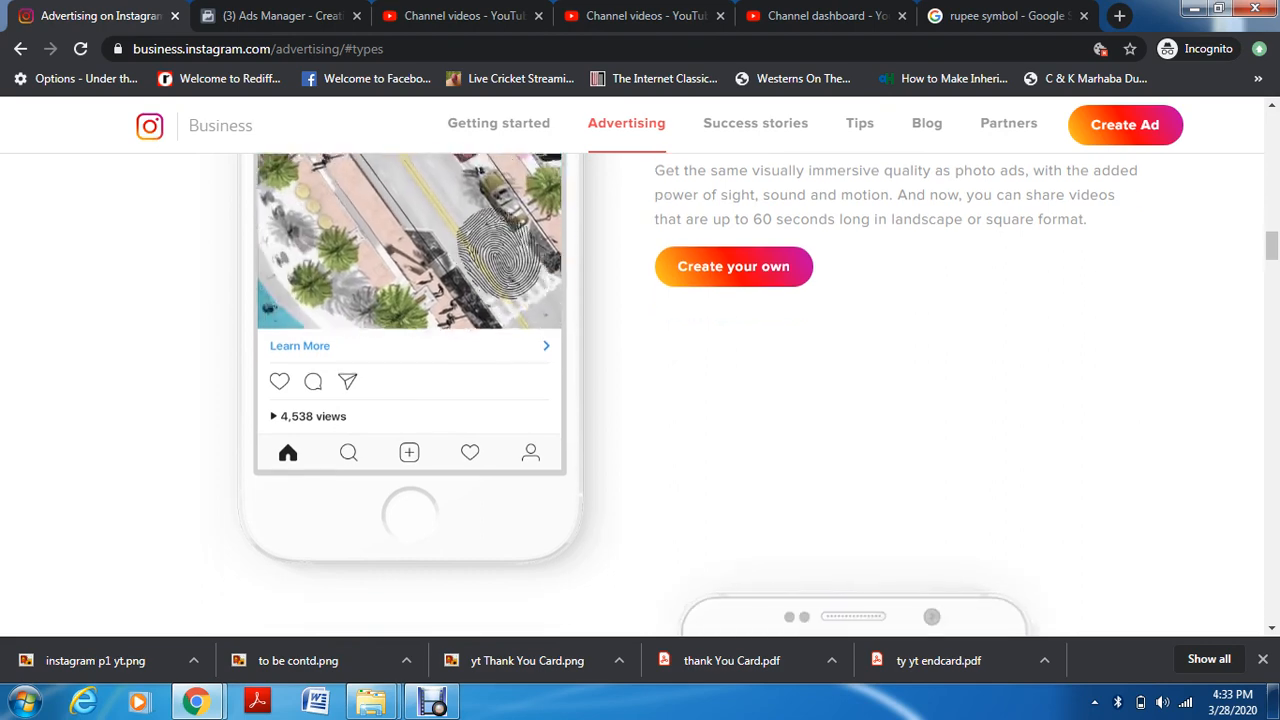
Read the Carousel ads and Collection ads sections and look at their sample ads
{"action": "scroll", "coordinate": [640, 400], "scroll_direction": "down", "scroll_amount": 4}
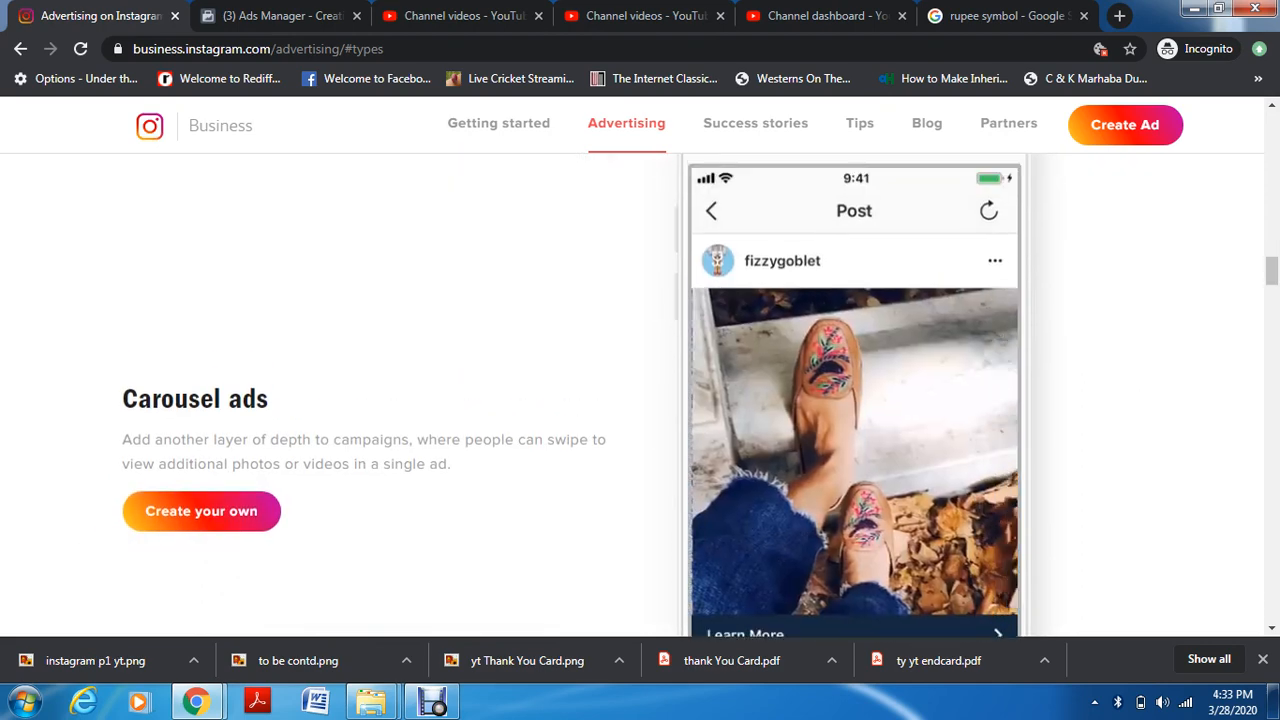
{"action": "scroll", "coordinate": [640, 400], "scroll_direction": "down", "scroll_amount": 1}
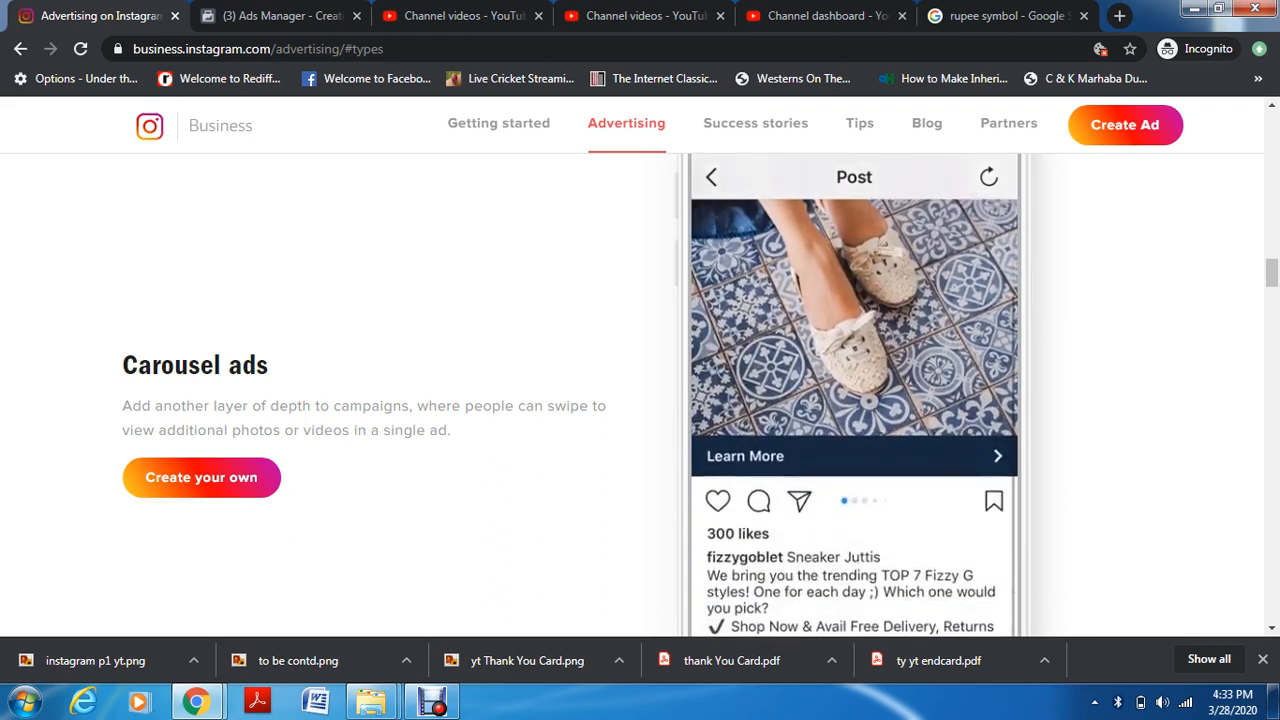
{"action": "scroll", "coordinate": [632, 395], "scroll_direction": "down", "scroll_amount": 1}
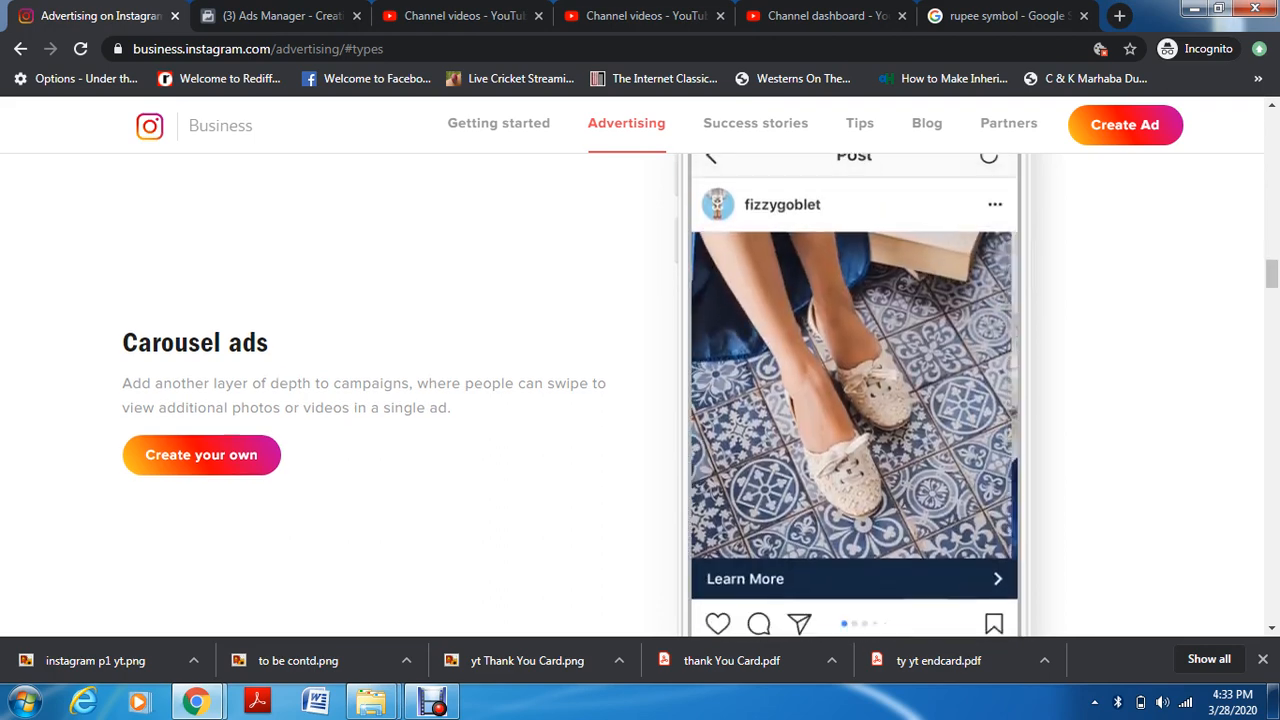
{"action": "scroll", "coordinate": [632, 395], "scroll_direction": "down", "scroll_amount": 6}
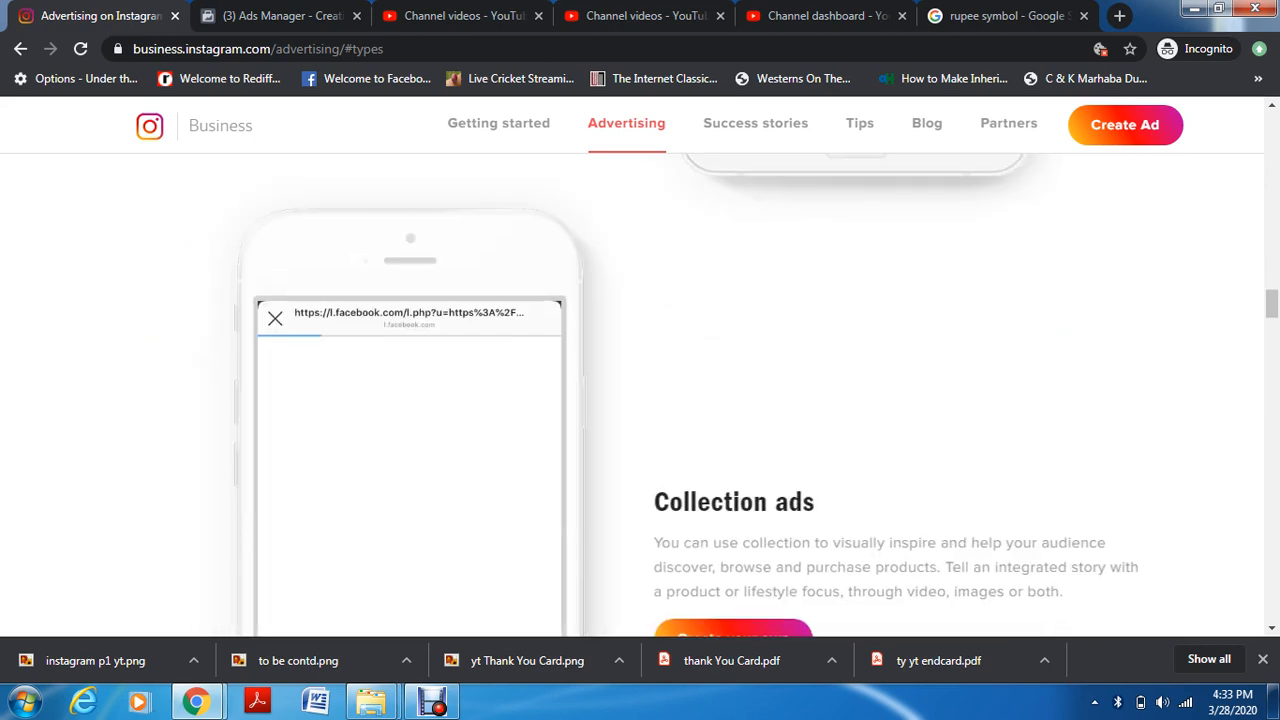
{"action": "scroll", "coordinate": [632, 395], "scroll_direction": "down", "scroll_amount": 1}
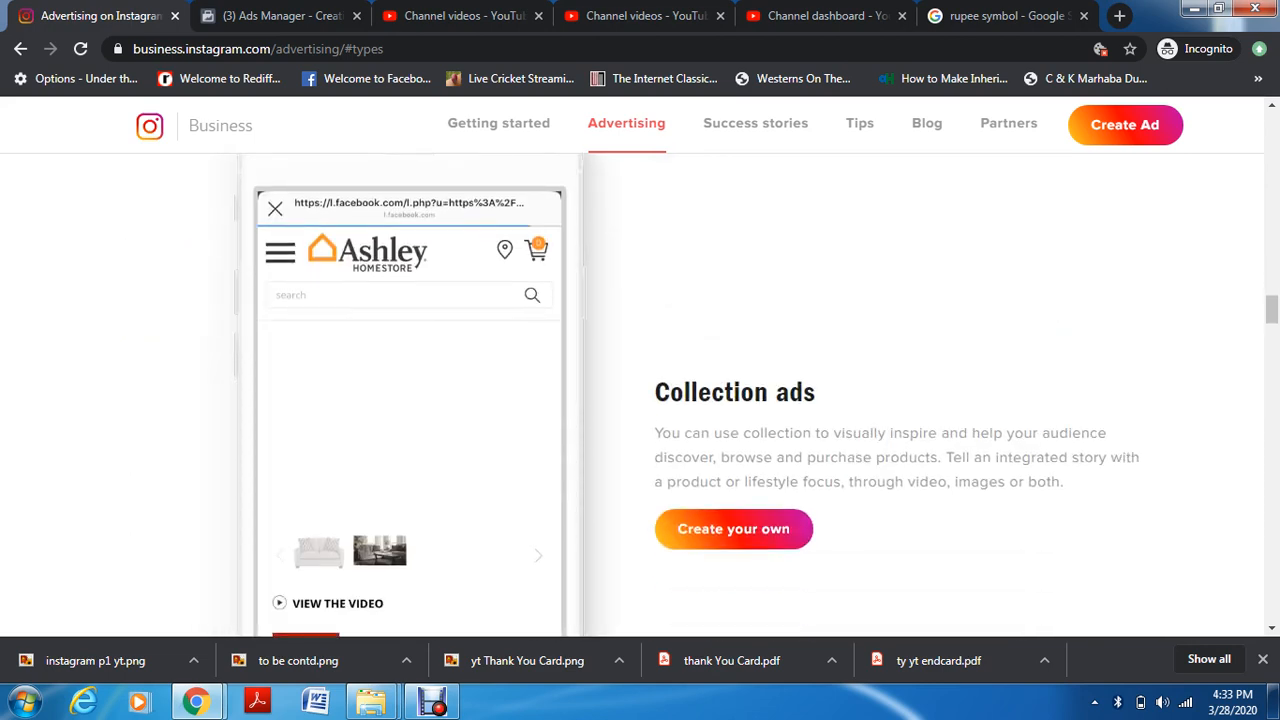
{"action": "key", "text": "Down"}
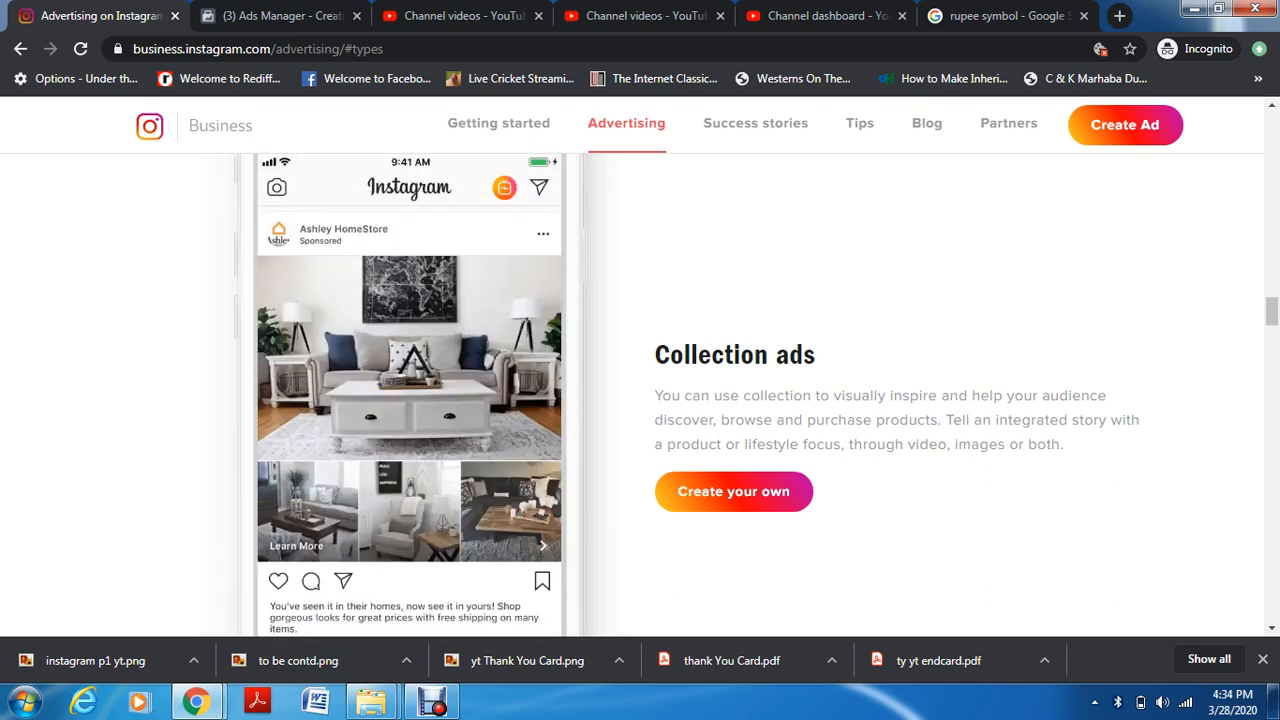
{"action": "scroll", "coordinate": [640, 400], "scroll_direction": "up", "scroll_amount": 6}
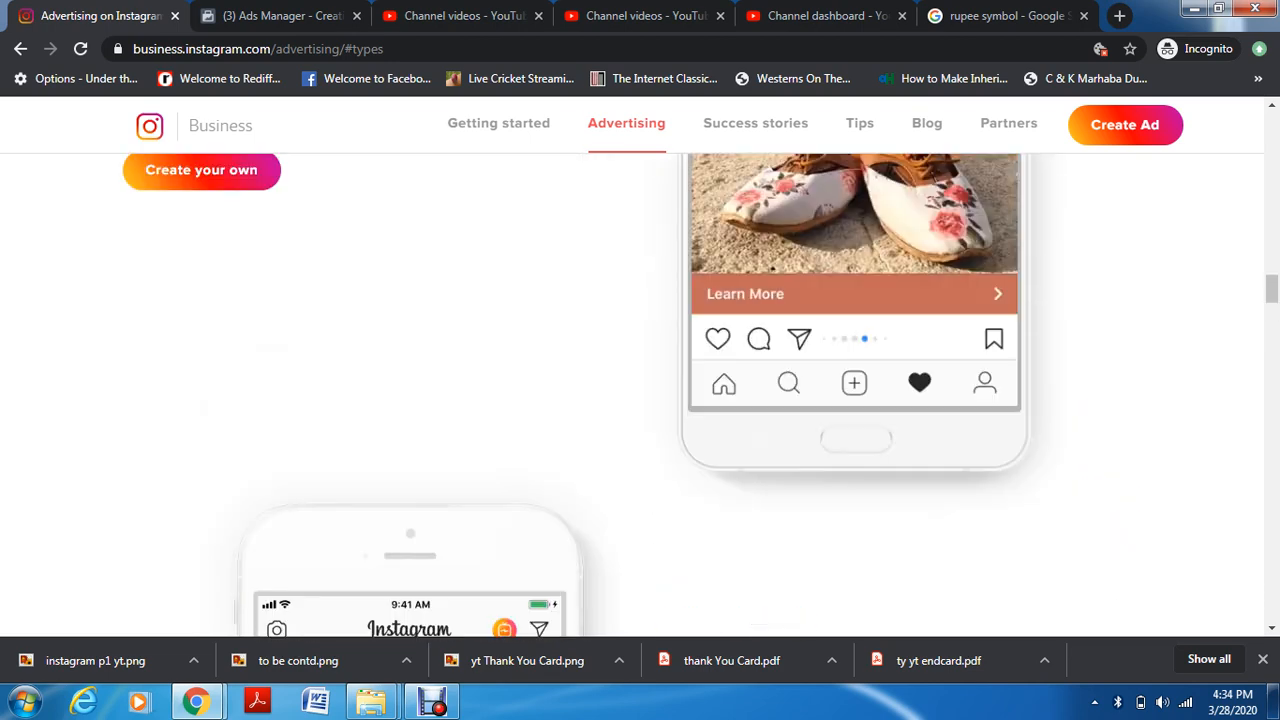
{"action": "scroll", "coordinate": [640, 400], "scroll_direction": "up", "scroll_amount": 4}
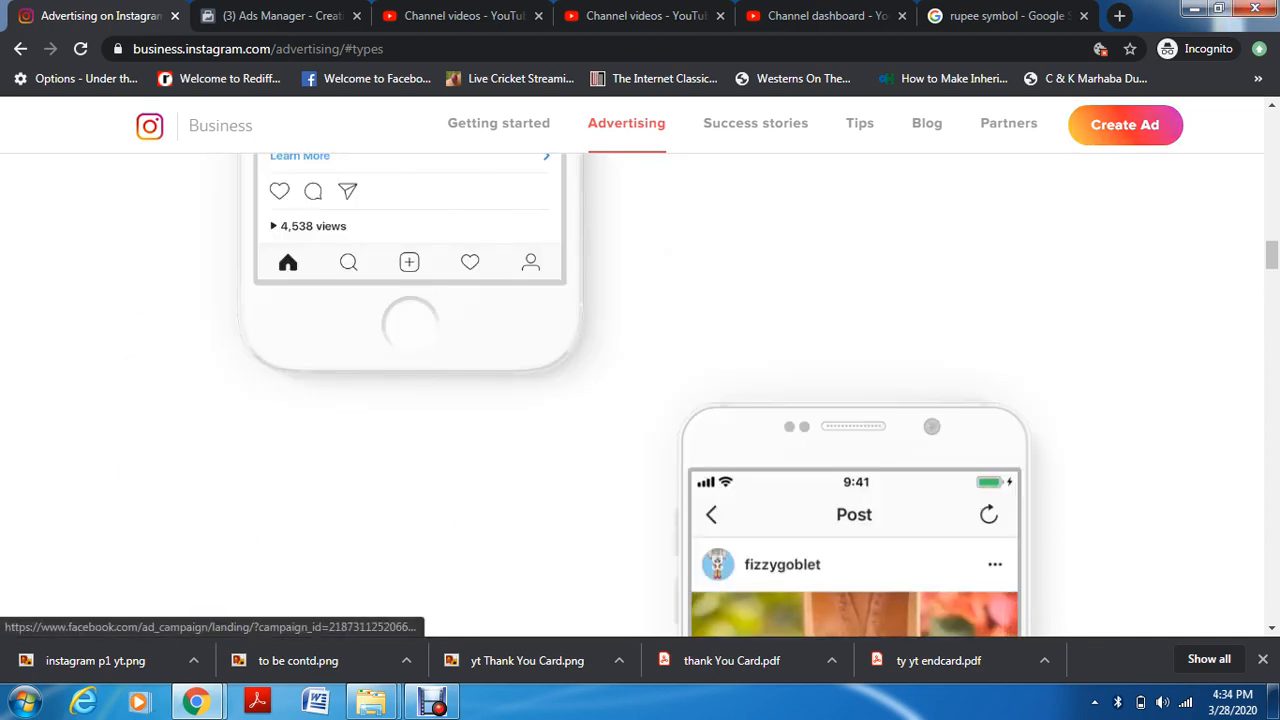
{"action": "left_click", "coordinate": [1125, 124]}
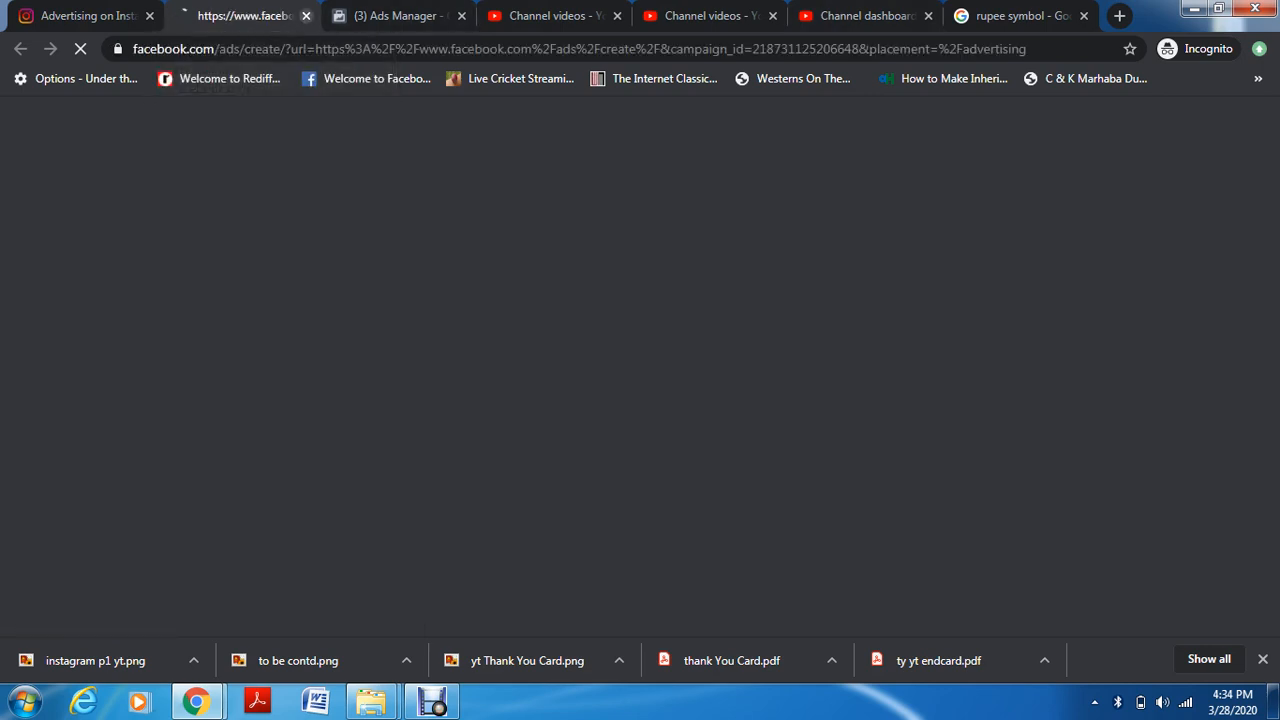
{"action": "left_click", "coordinate": [306, 16]}
{"action": "left_click", "coordinate": [243, 16]}
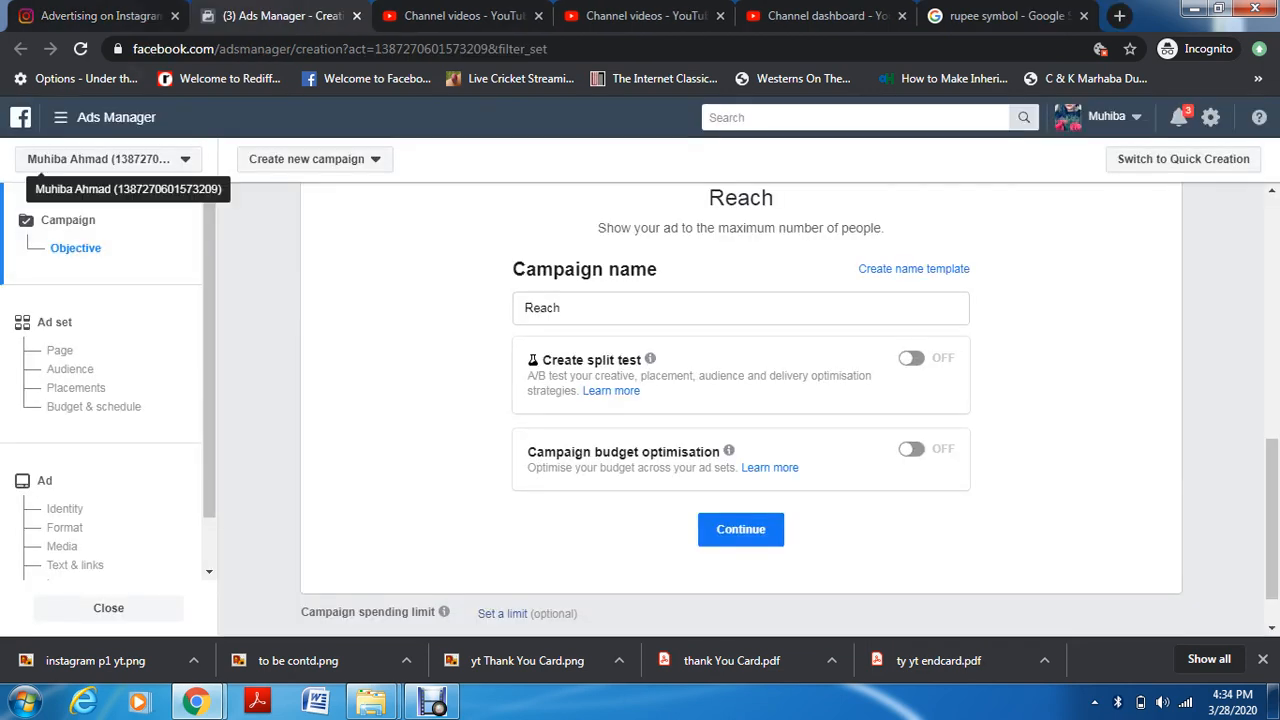
{"action": "left_click", "coordinate": [121, 16]}
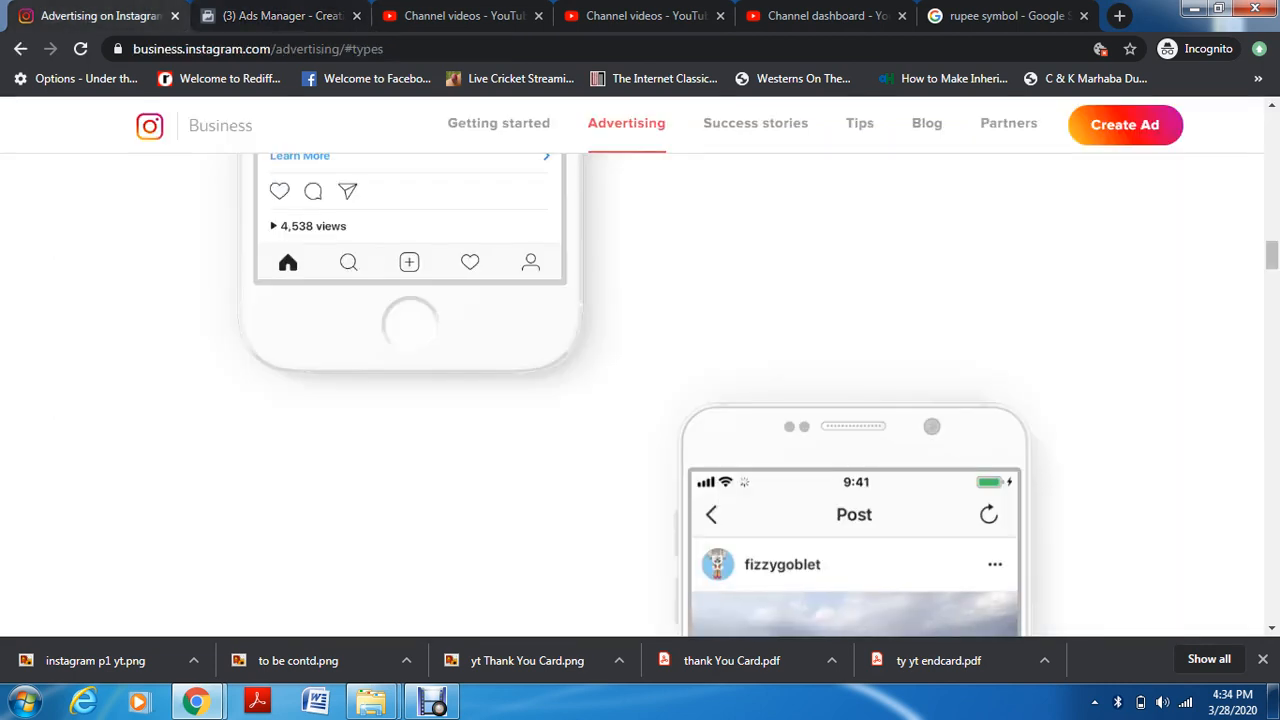
Start creating an ad from the Instagram Business advertising page to reach the campaign objective choices in Ads Manager
{"action": "left_click", "coordinate": [1125, 125]}
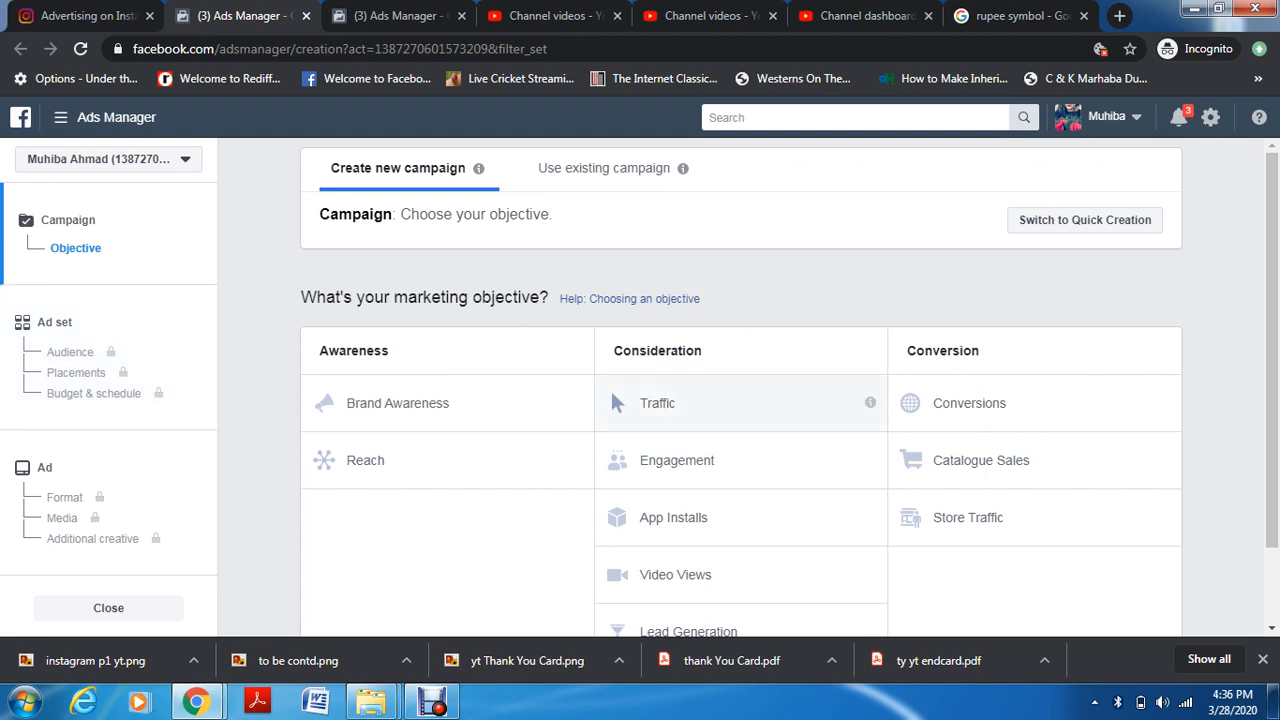
{"action": "left_click", "coordinate": [432, 702]}
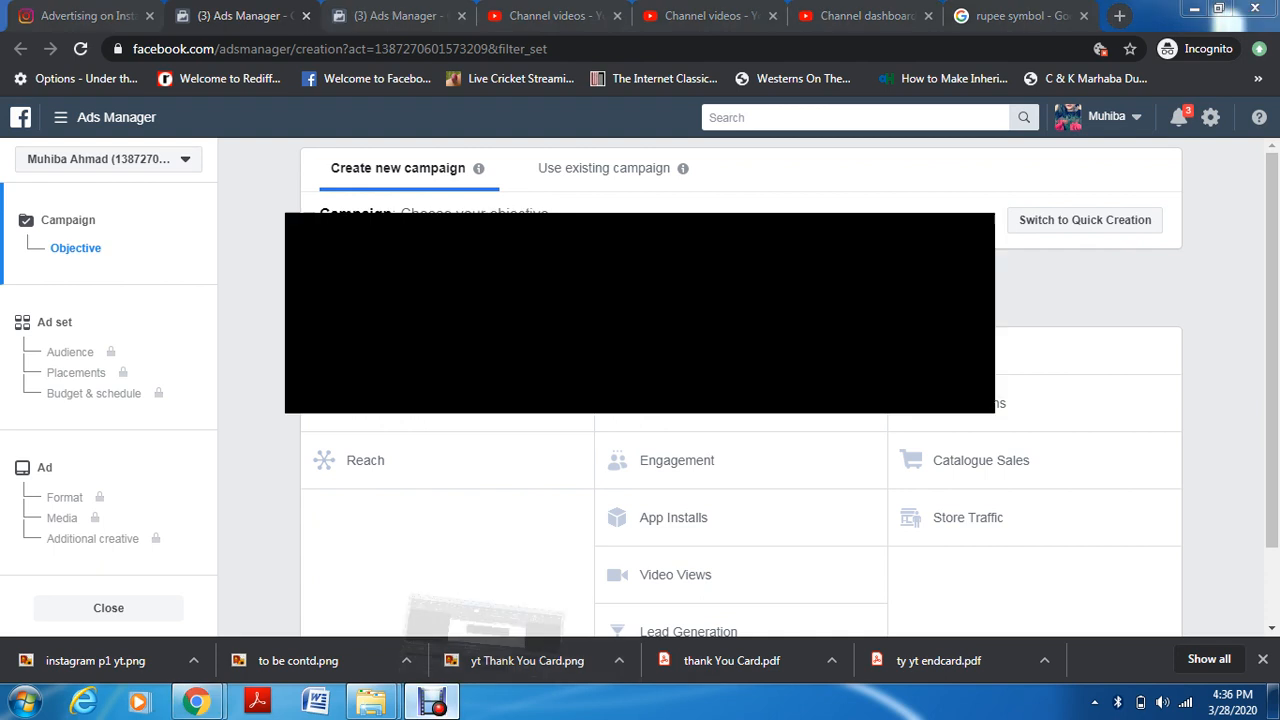
{"action": "left_click", "coordinate": [447, 543]}
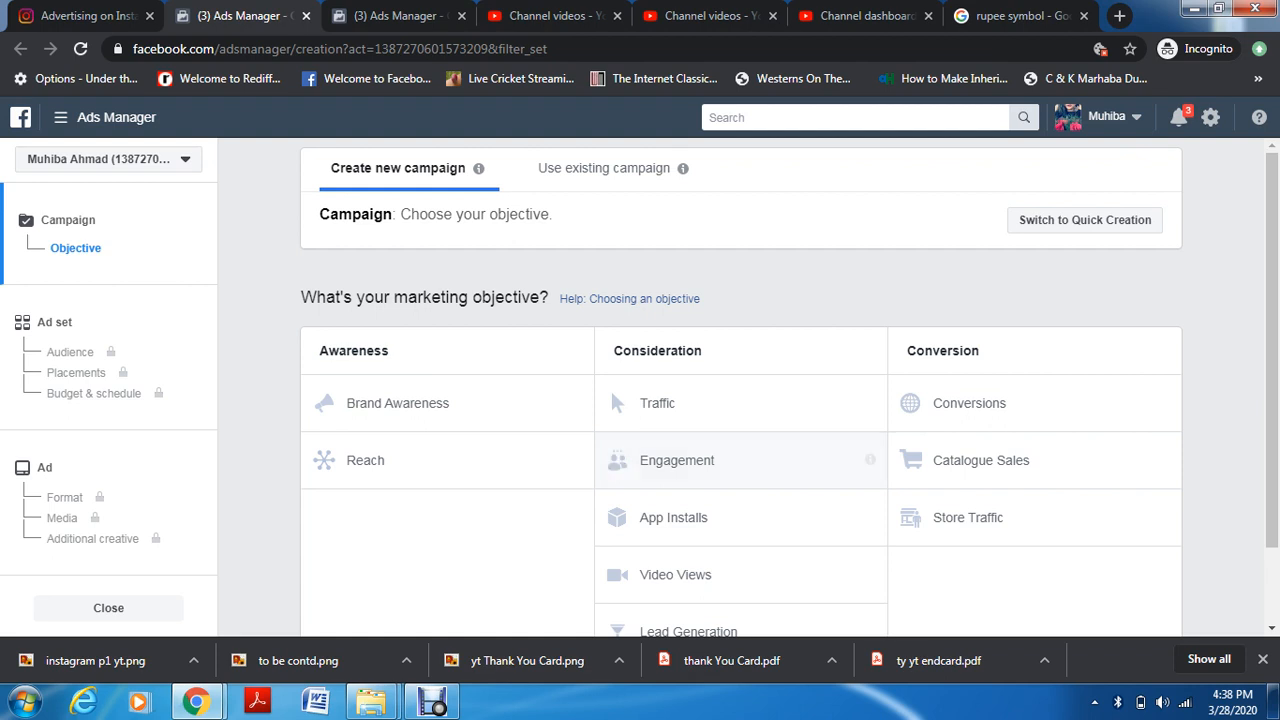
Open instagram.com in place of the Instagram Business advertising page
{"action": "left_click", "coordinate": [88, 15]}
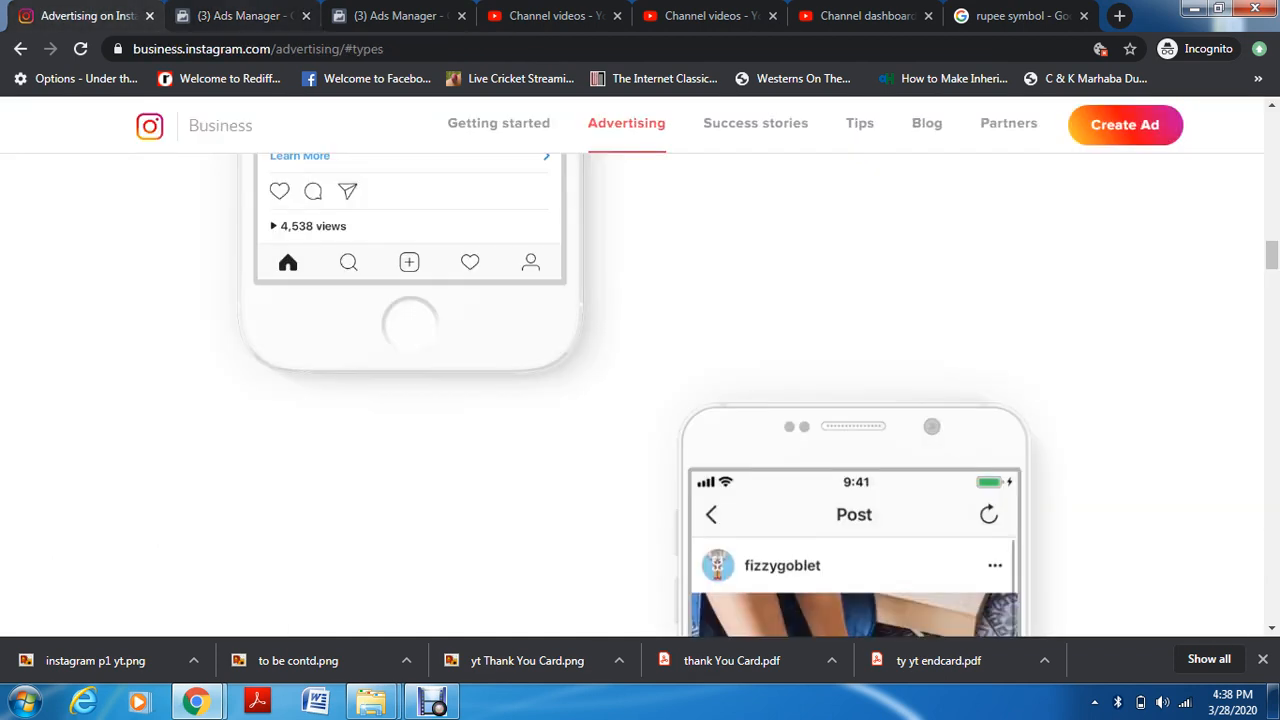
{"action": "left_click", "coordinate": [300, 49]}
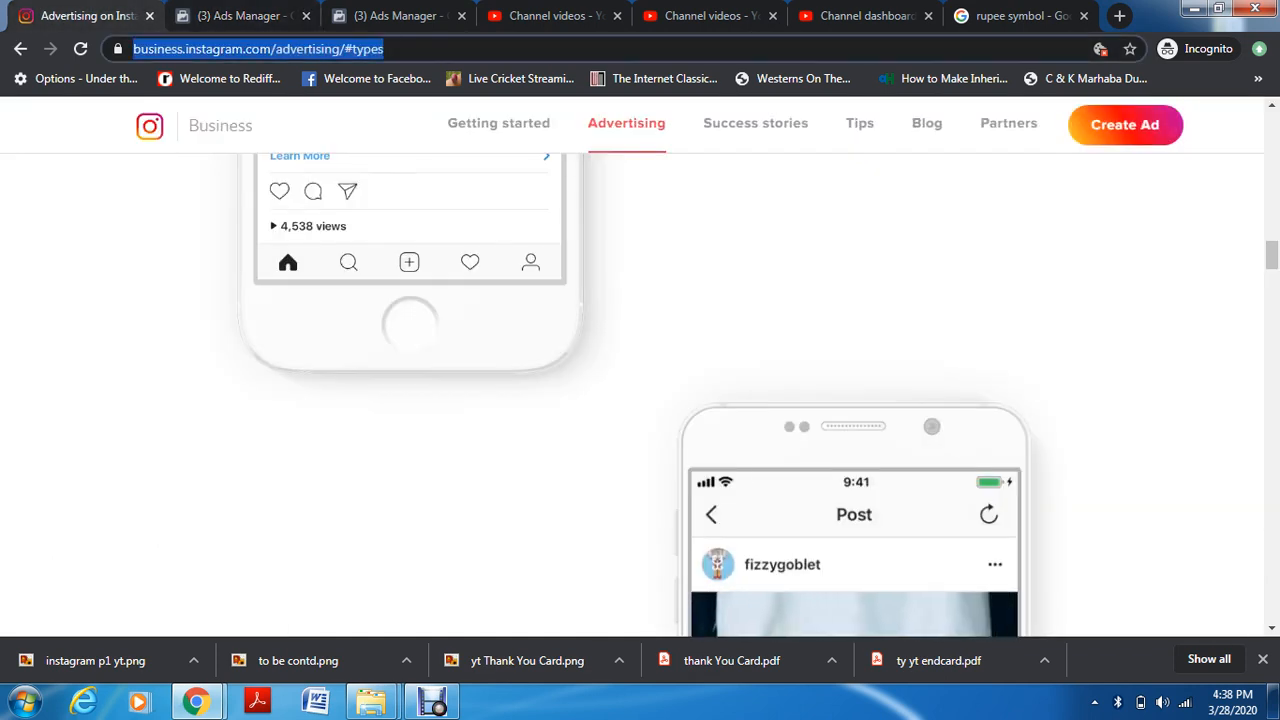
{"action": "type", "text": "instagra"}
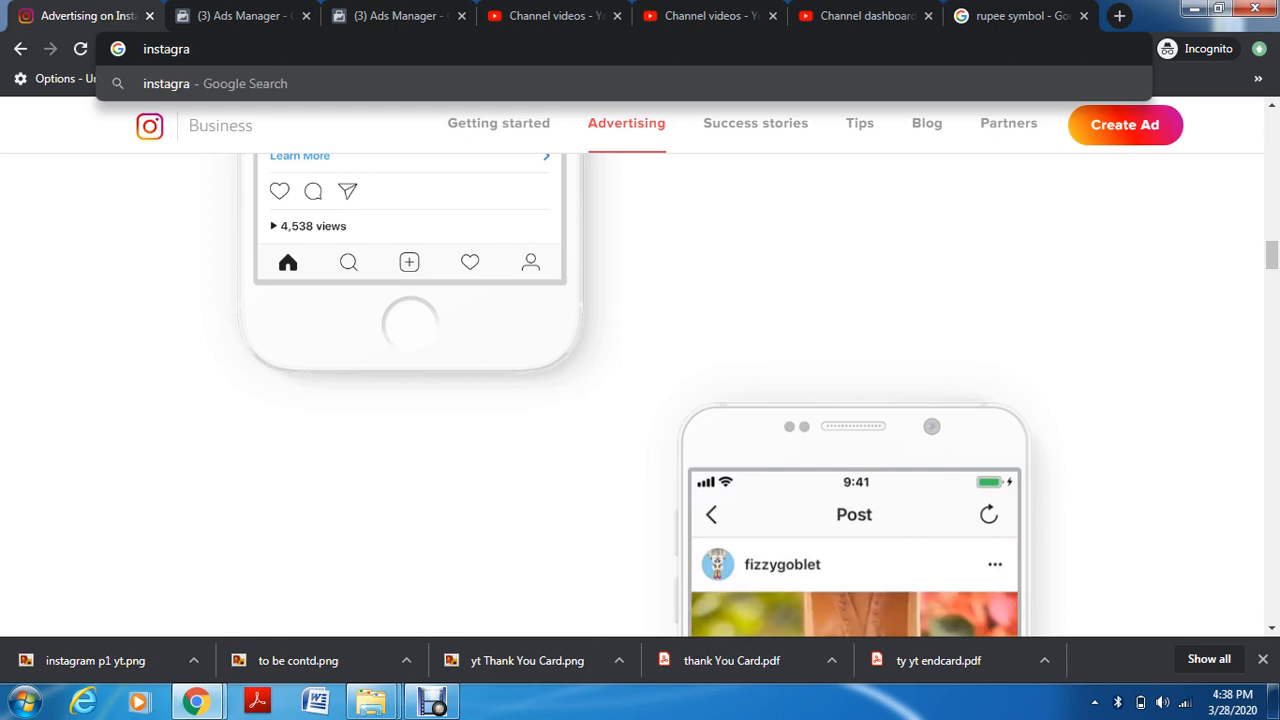
{"action": "type", "text": "m.com"}
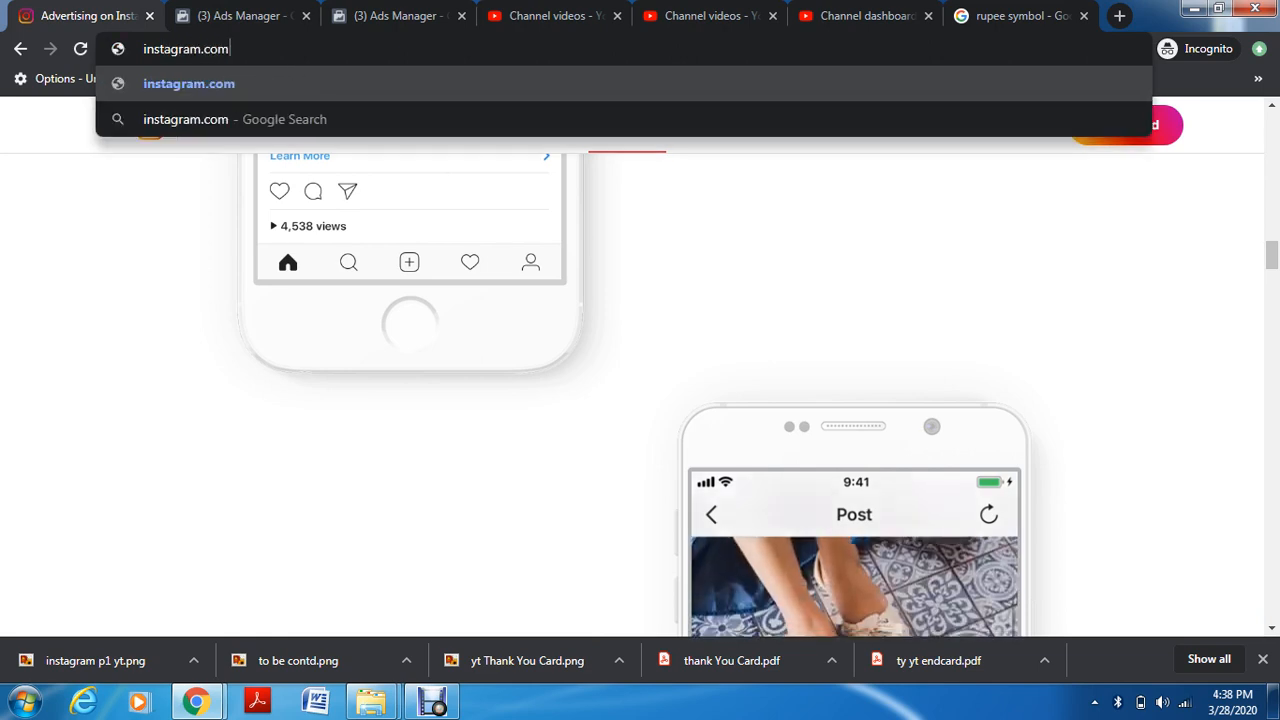
{"action": "key", "text": "Return"}
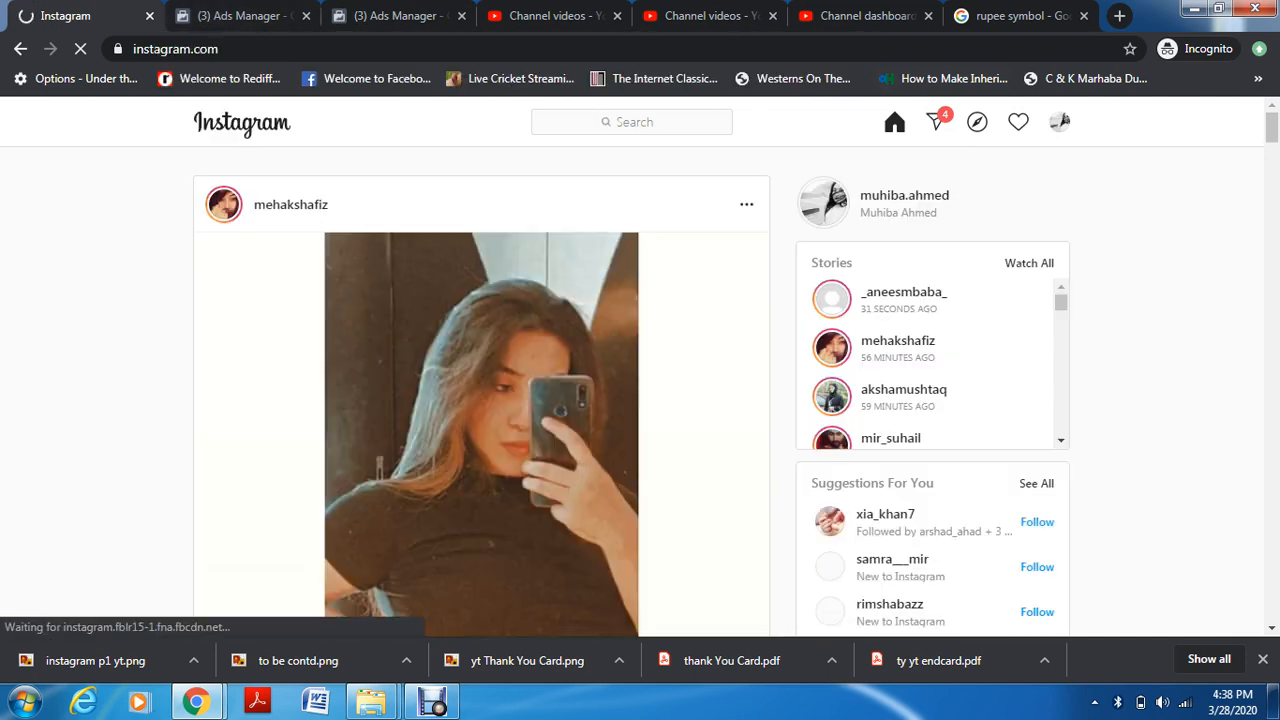
Look through the Instagram home feed and view the sharing options of the post by quransayings
{"action": "scroll", "coordinate": [480, 400], "scroll_direction": "down", "scroll_amount": 6}
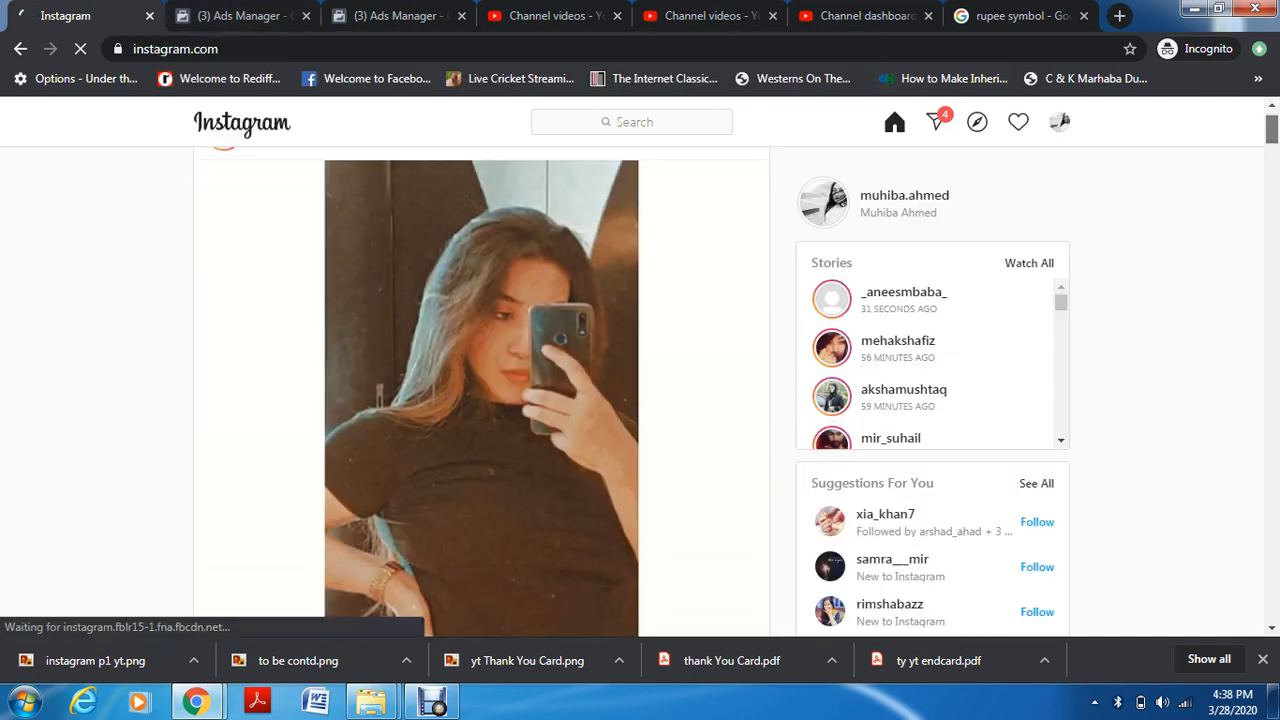
{"action": "scroll", "coordinate": [480, 400], "scroll_direction": "down", "scroll_amount": 7}
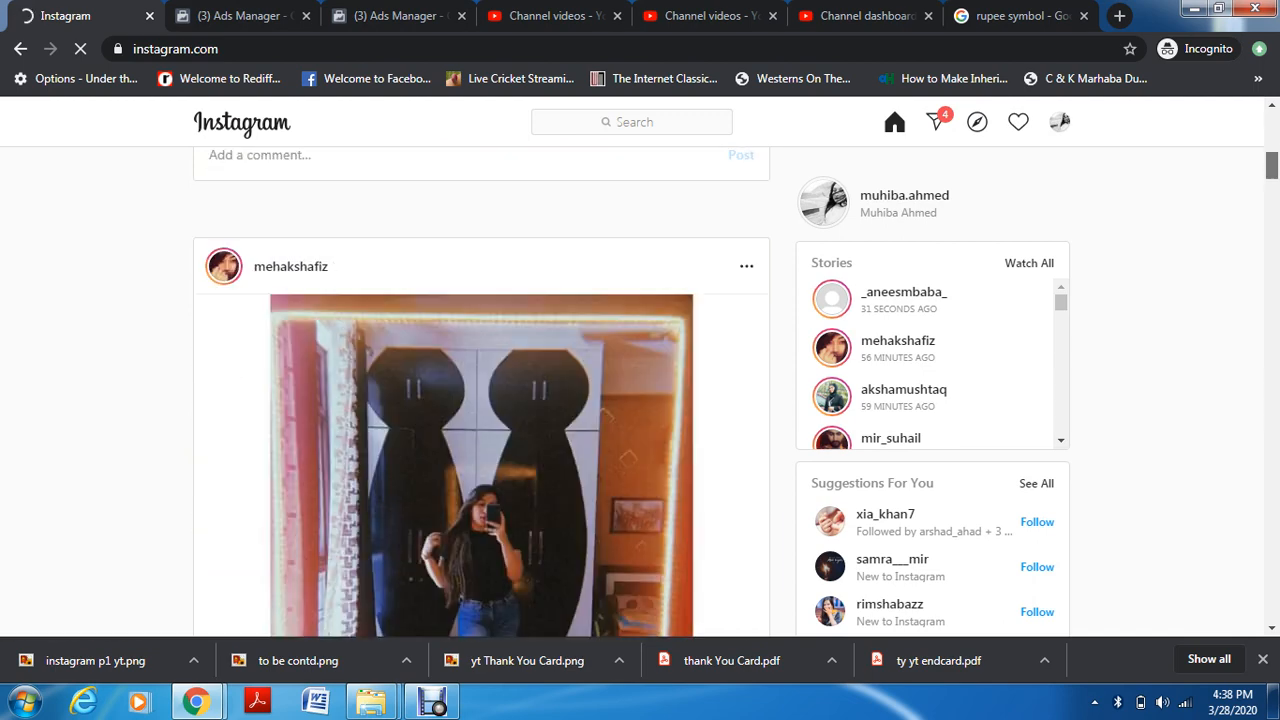
{"action": "scroll", "coordinate": [480, 400], "scroll_direction": "down", "scroll_amount": 7}
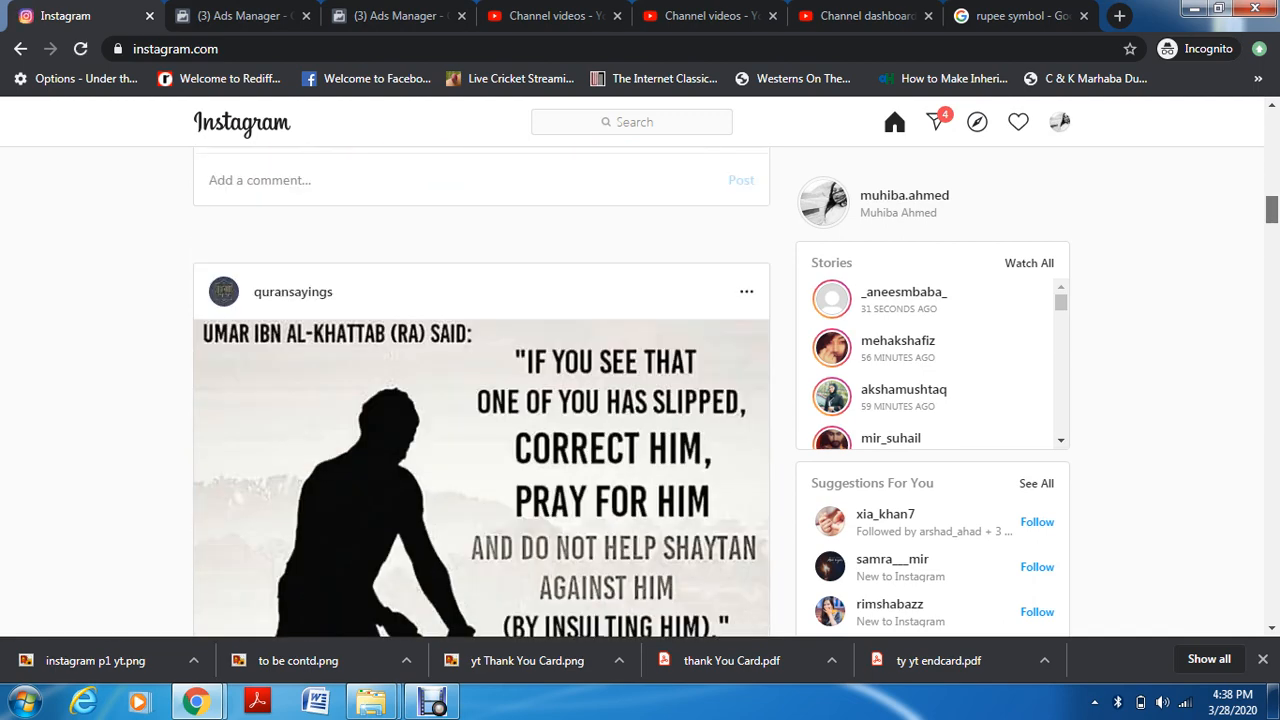
{"action": "left_click_drag", "start_coordinate": [1272, 228], "coordinate": [1272, 230]}
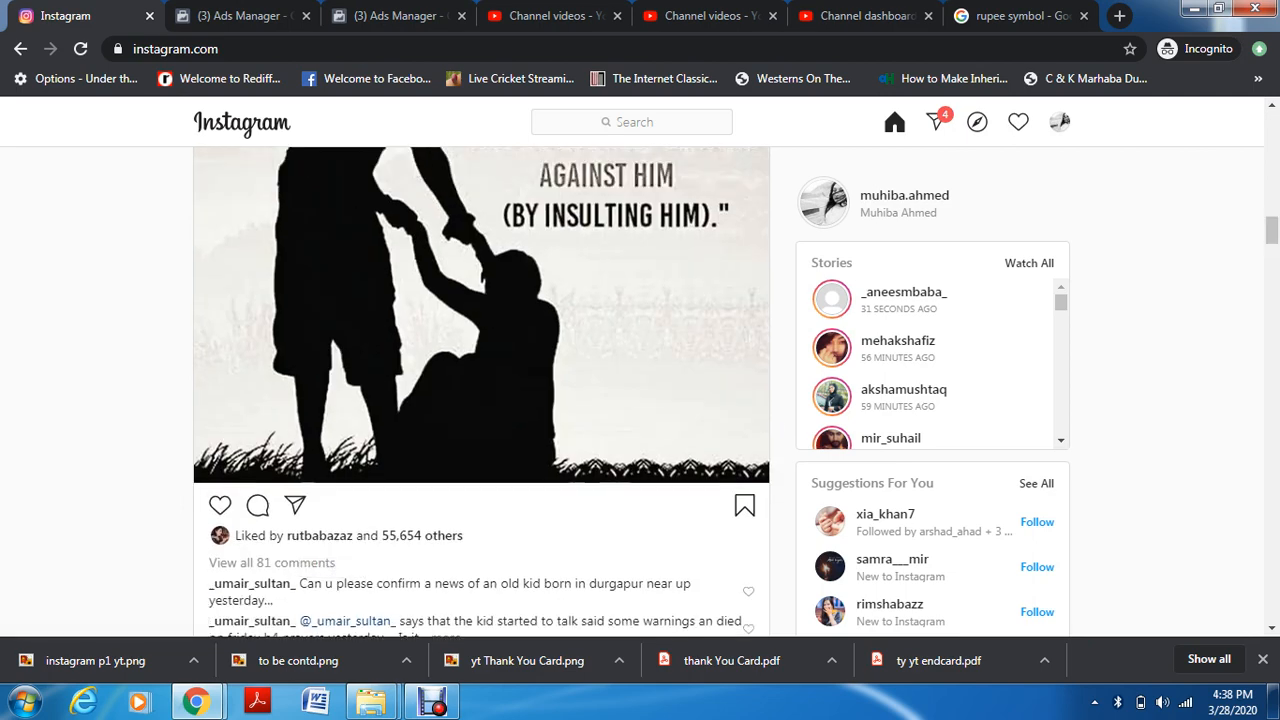
{"action": "left_click", "coordinate": [295, 505]}
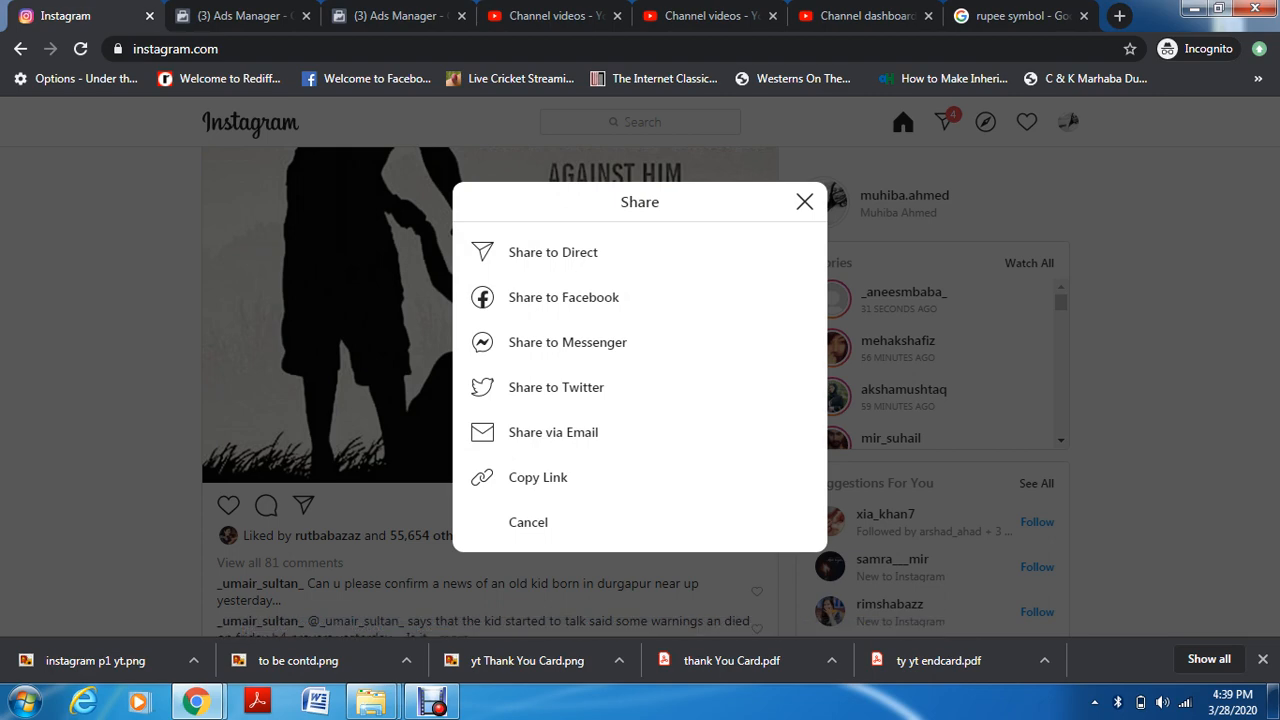
{"action": "left_click", "coordinate": [805, 202]}
Return to the Ads Manager campaign creation page and examine the Awareness, Consideration and Conversion marketing objectives
{"action": "key", "text": "ctrl+Tab"}
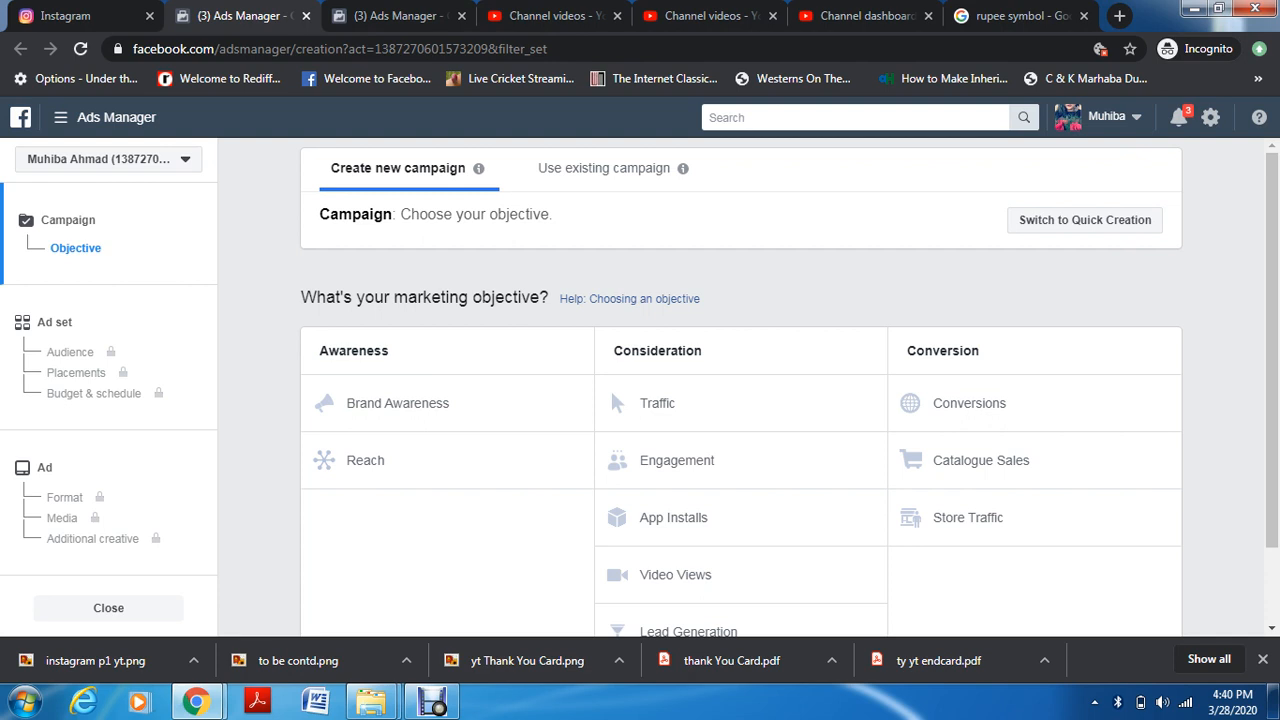
{"action": "scroll", "coordinate": [740, 388], "scroll_direction": "down", "scroll_amount": 1}
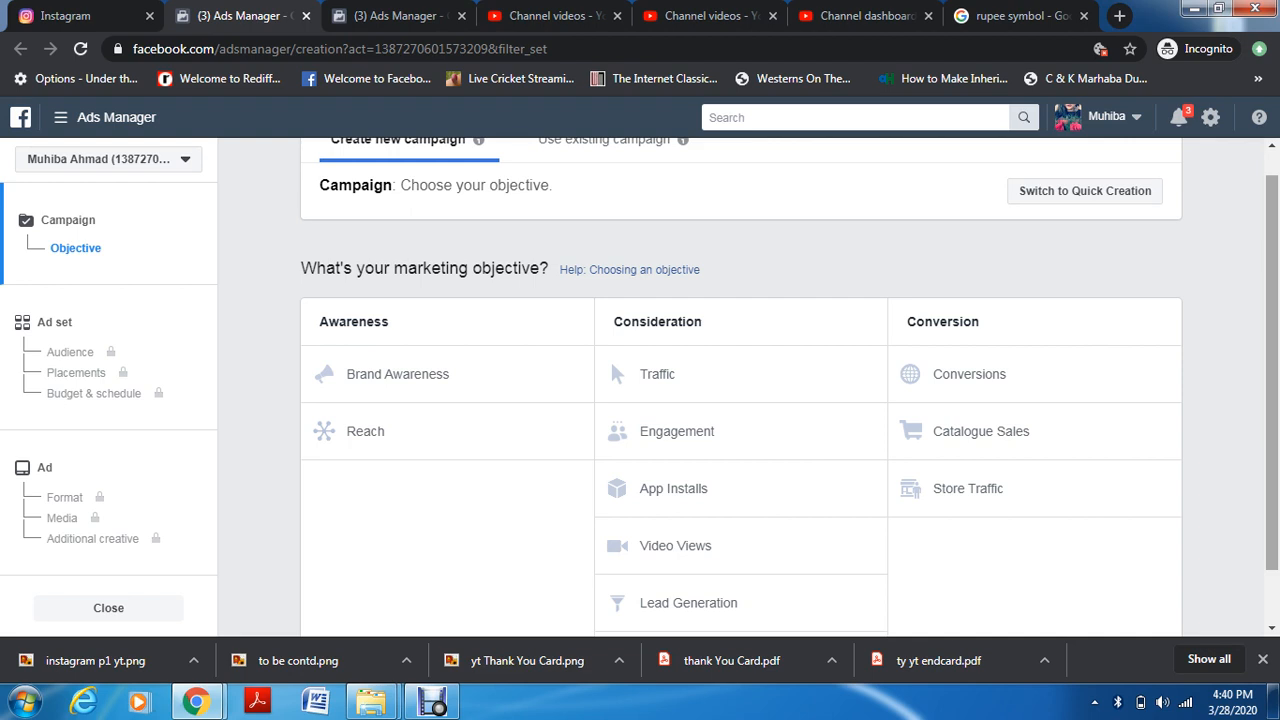
{"action": "scroll", "coordinate": [740, 384], "scroll_direction": "down", "scroll_amount": 1}
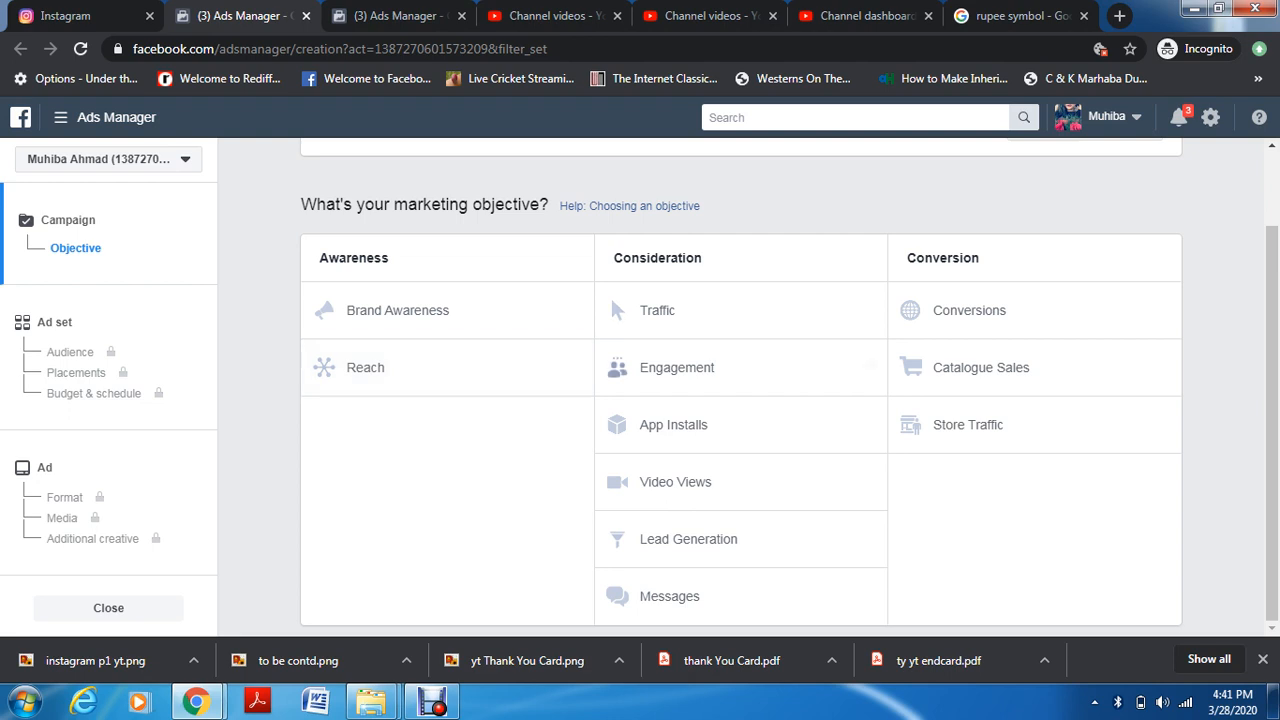
{"action": "mouse_move", "coordinate": [577, 310]}
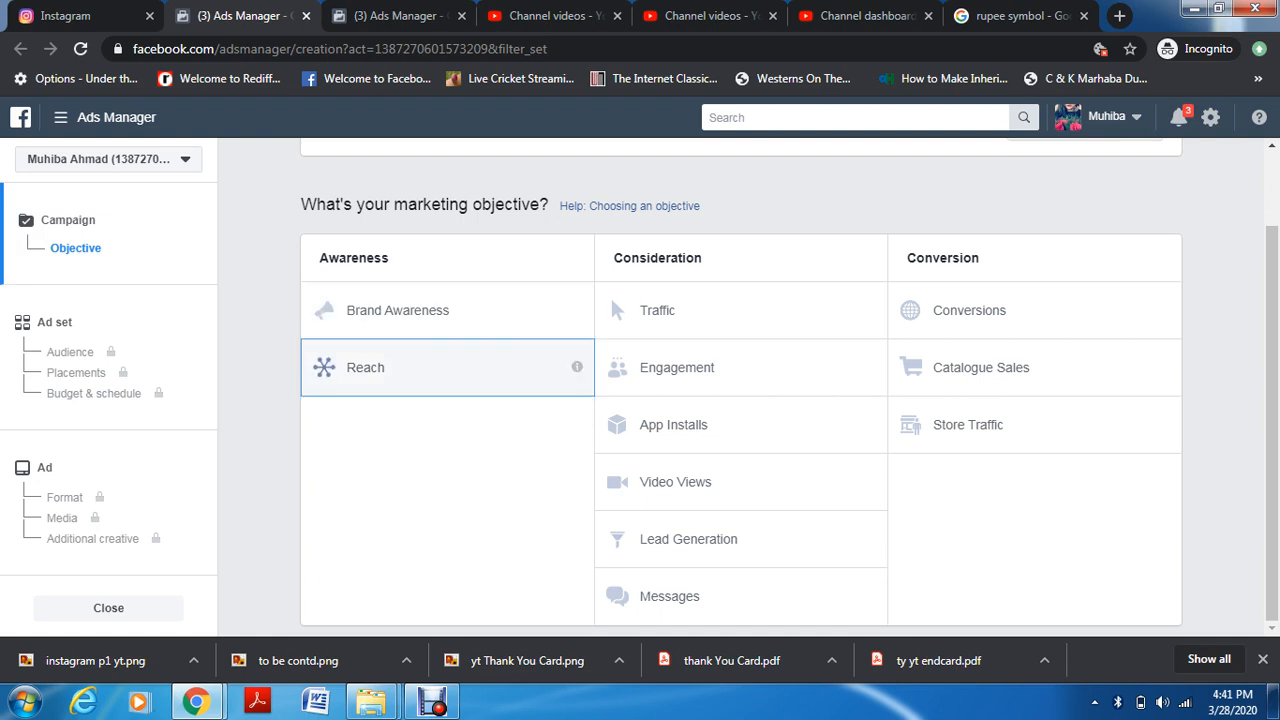
In the campaign draft with the Reach objective, set the campaign name to "Instagram Reach" and continue to the ad set settings
{"action": "left_click", "coordinate": [391, 16]}
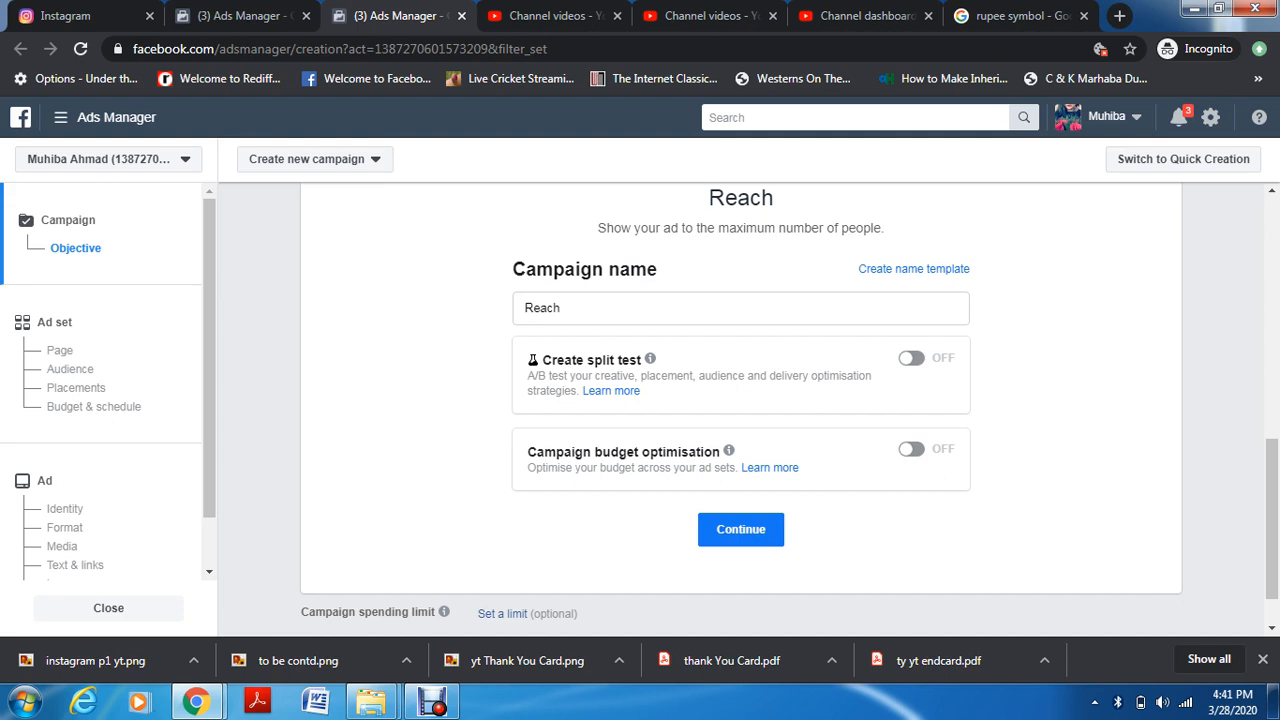
{"action": "left_click", "coordinate": [560, 308]}
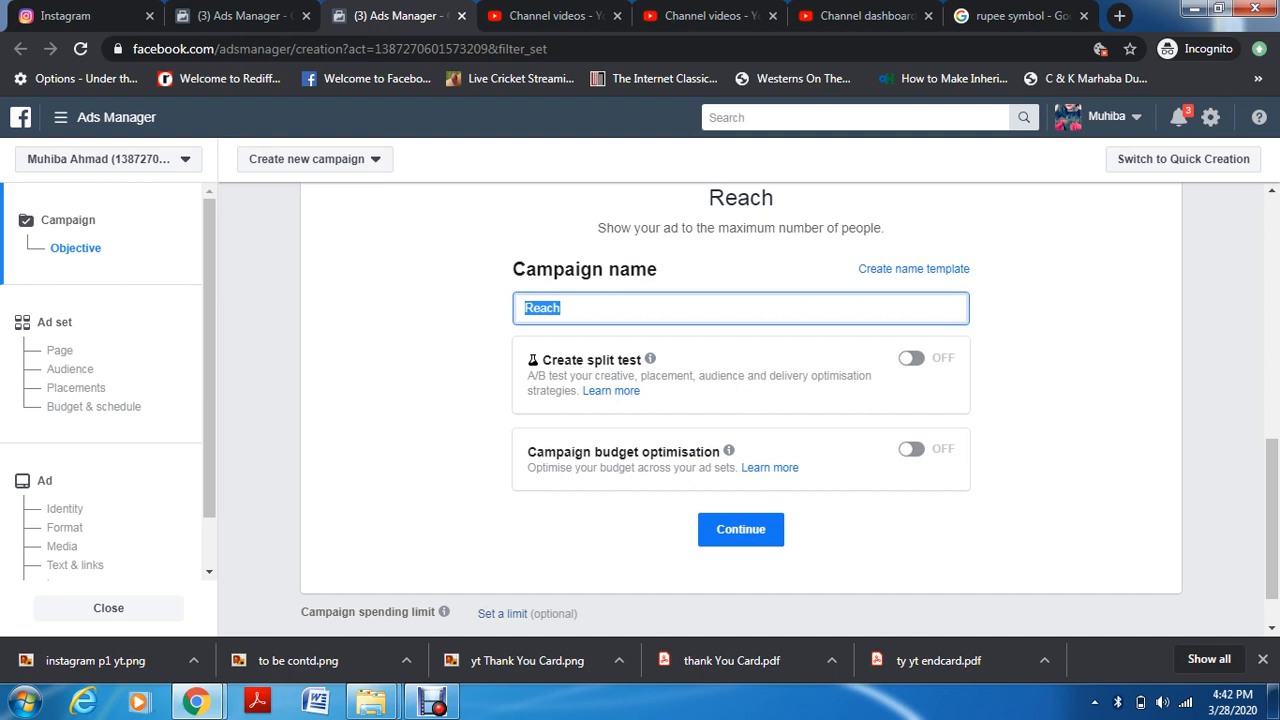
{"action": "key", "text": "BackSpace"}
{"action": "type", "text": "inst"}
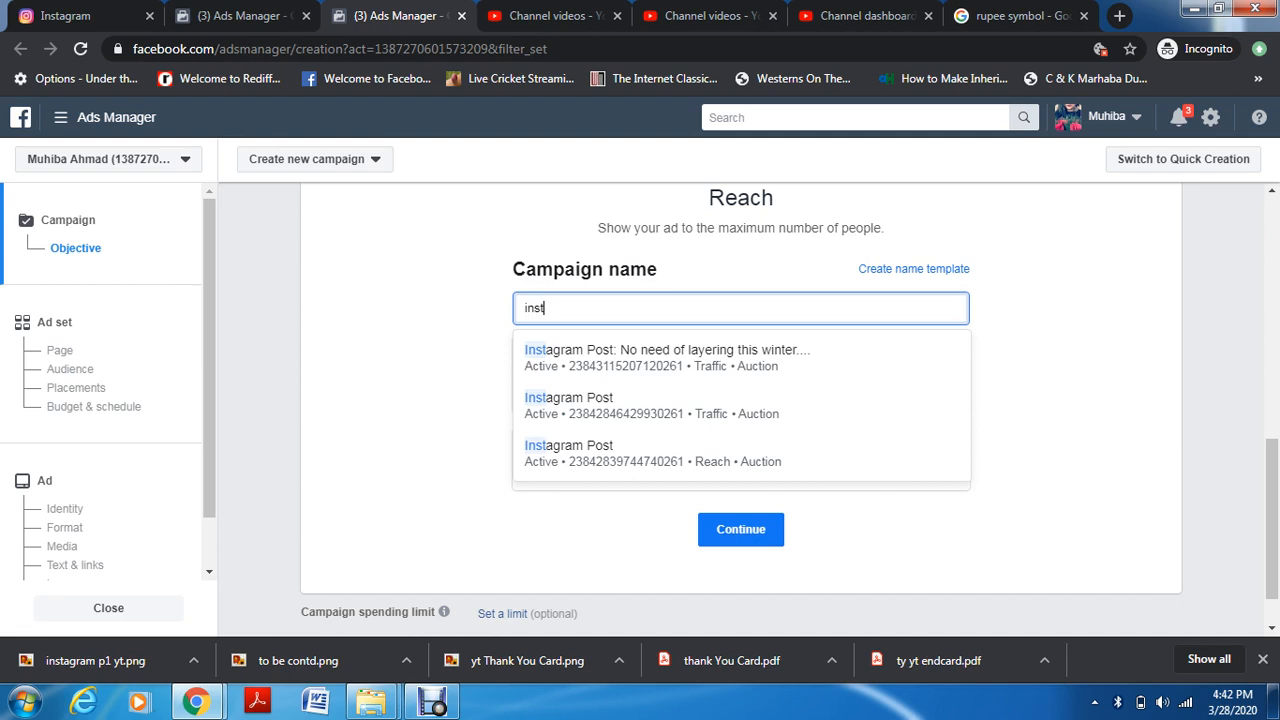
{"action": "key", "text": "BackSpace"}
{"action": "key", "text": "BackSpace"}
{"action": "key", "text": "BackSpace"}
{"action": "key", "text": "BackSpace"}
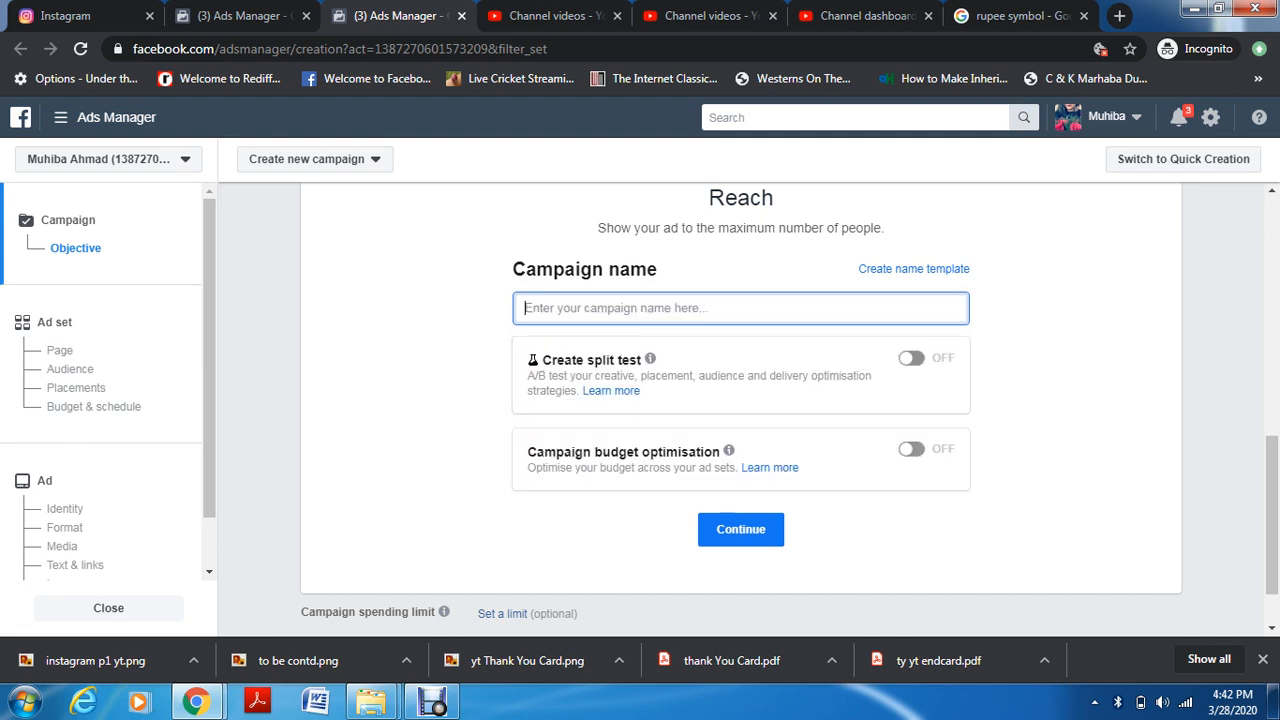
{"action": "type", "text": "I"}
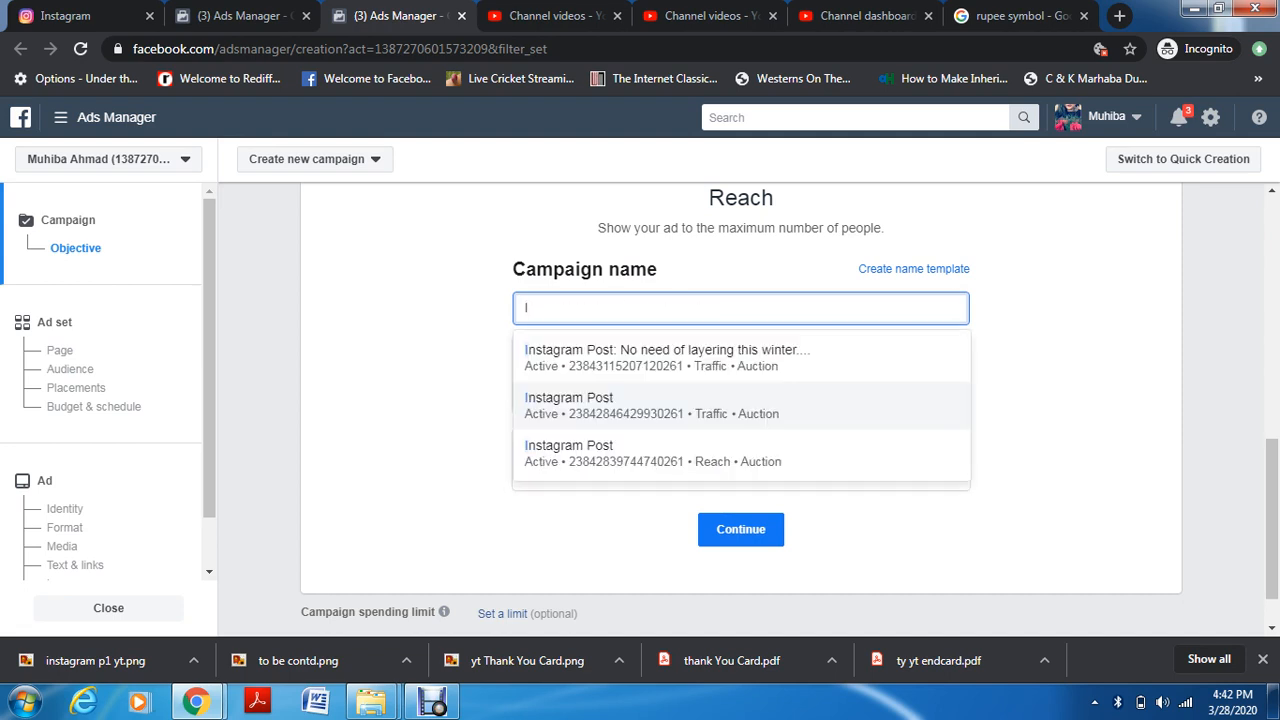
{"action": "type", "text": "nsa"}
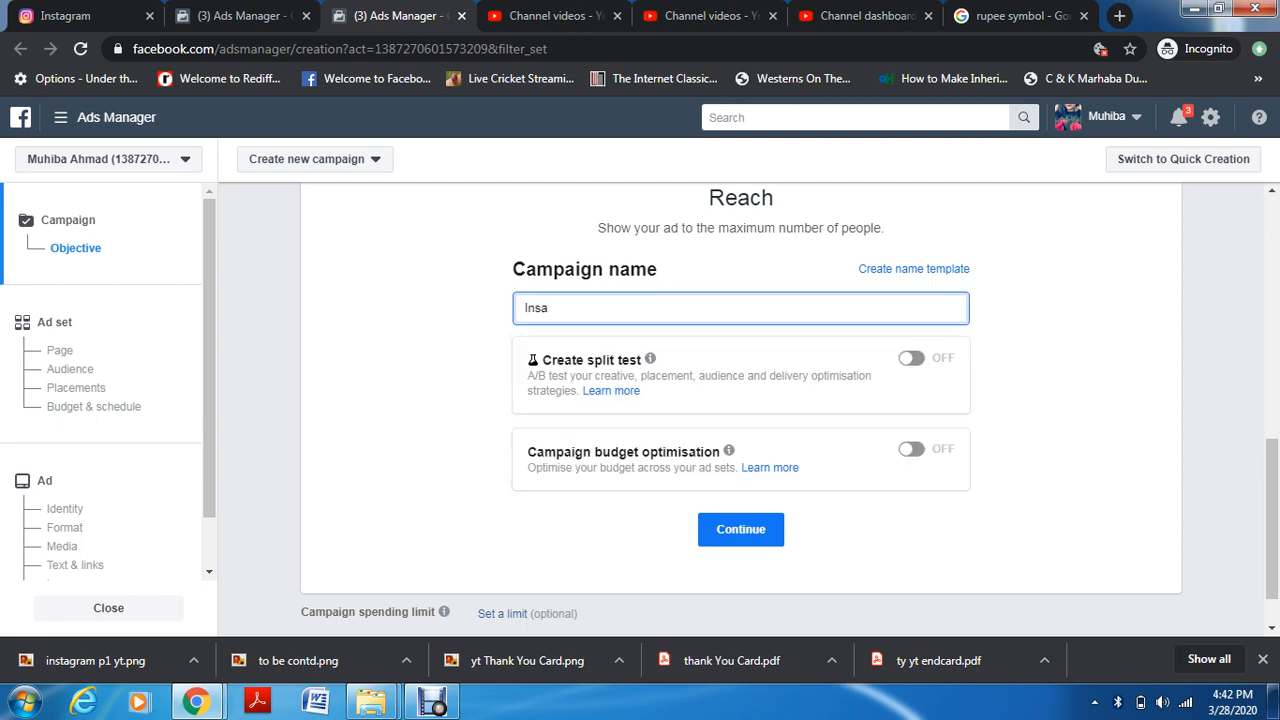
{"action": "key", "text": "BackSpace"}
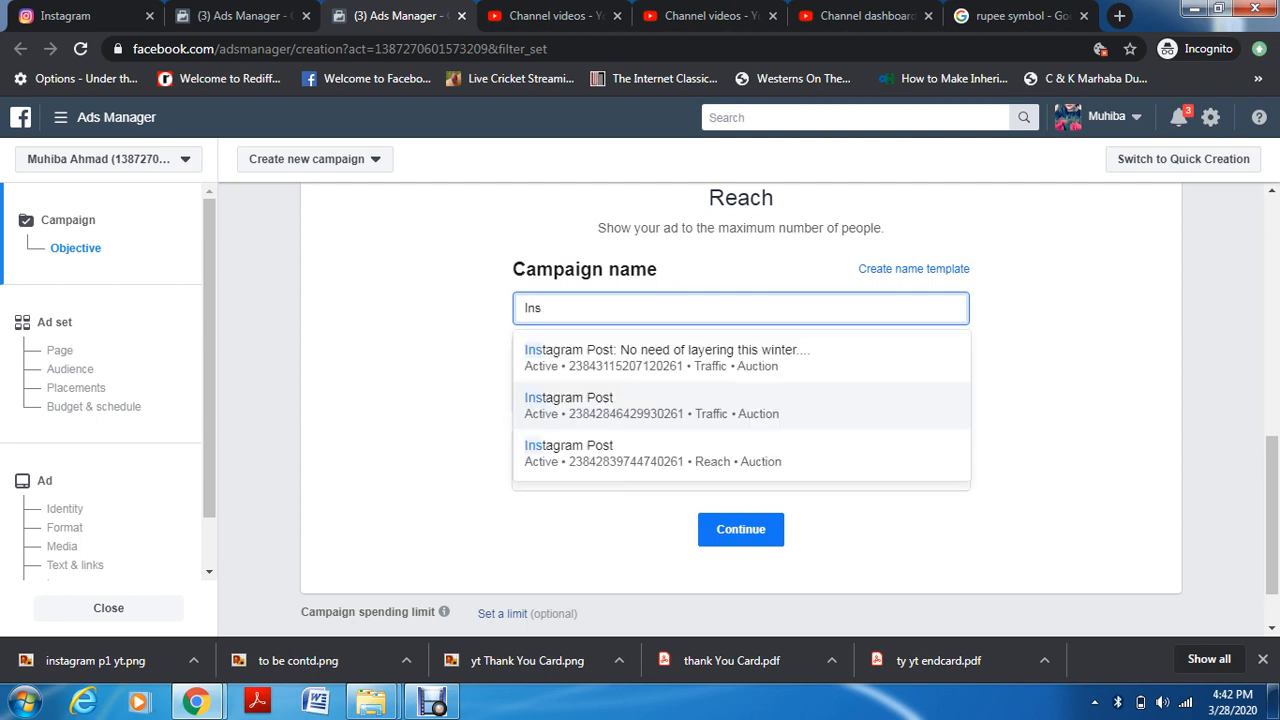
{"action": "type", "text": "tagram"}
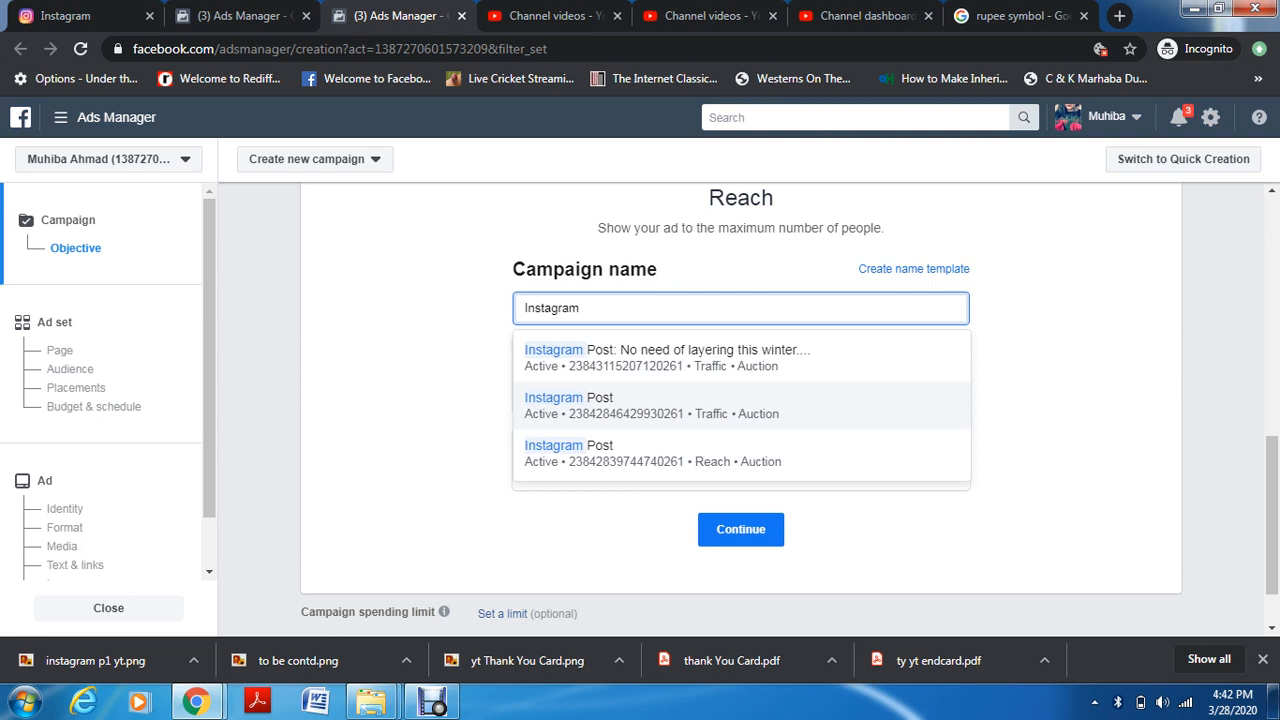
{"action": "type", "text": " Reac"}
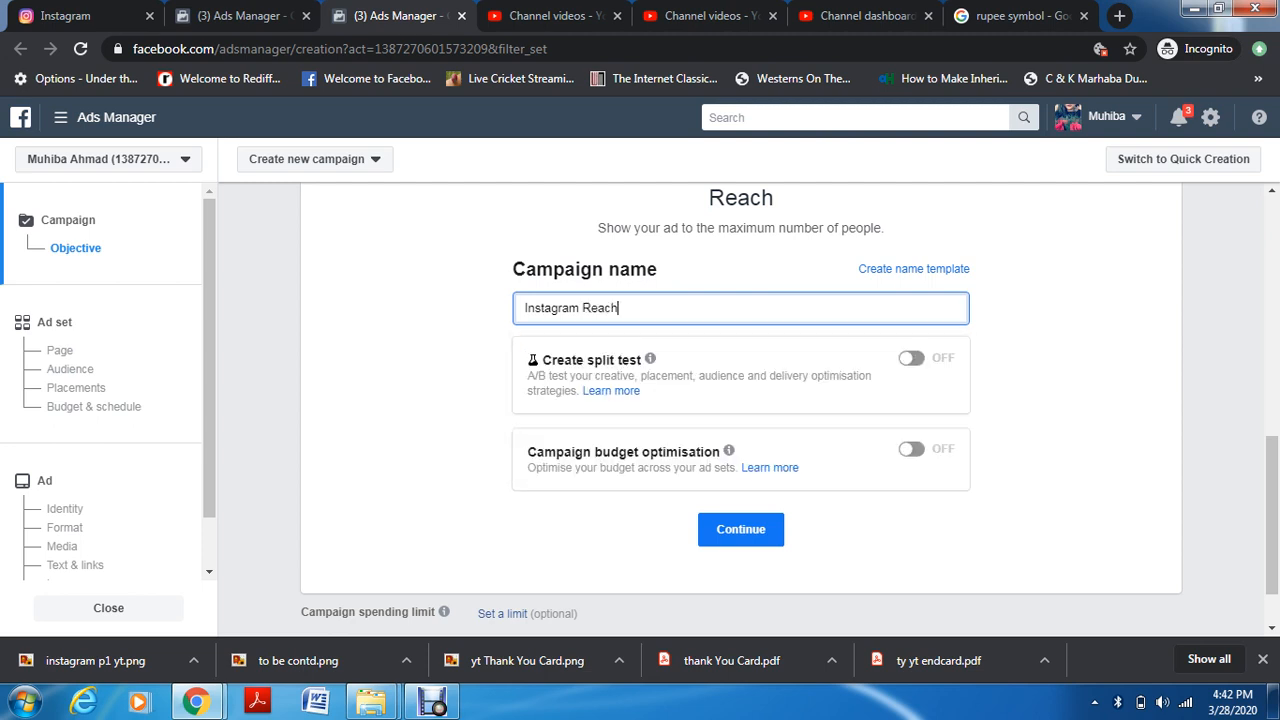
{"action": "type", "text": "h- 1"}
{"action": "key", "text": "BackSpace"}
{"action": "key", "text": "BackSpace"}
{"action": "key", "text": "BackSpace"}
{"action": "left_click", "coordinate": [741, 530]}
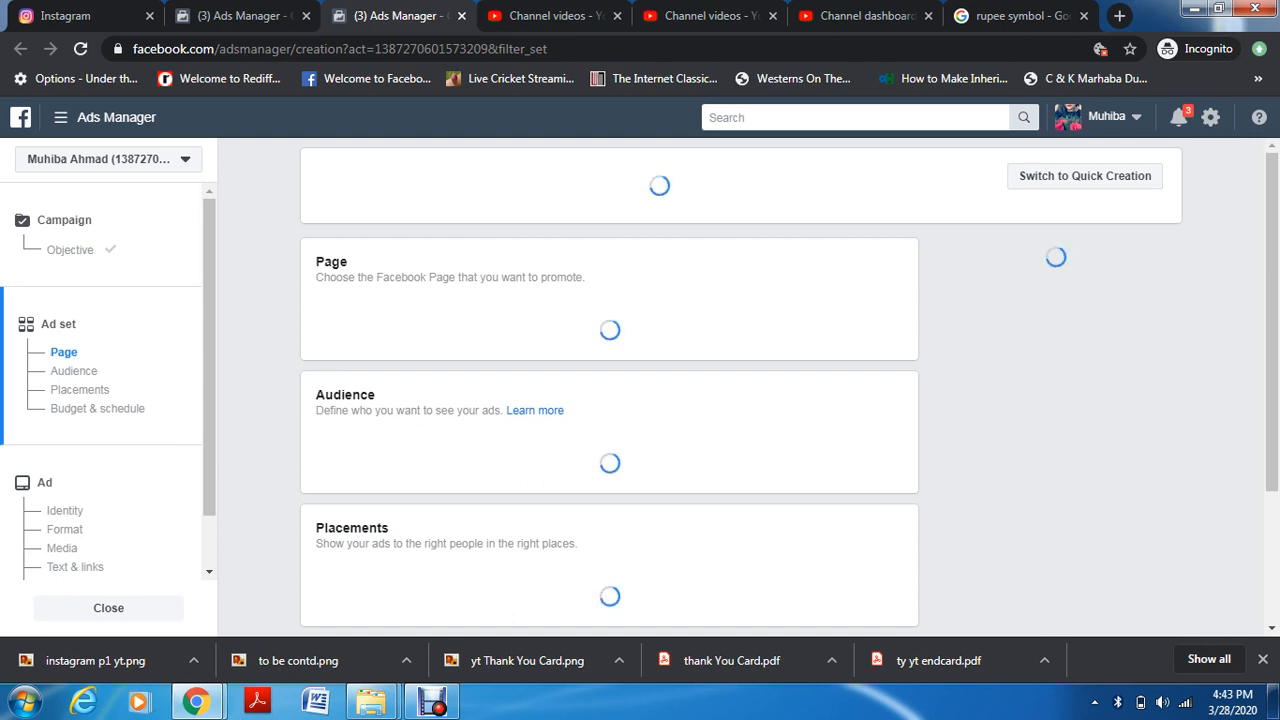
{"action": "left_click", "coordinate": [432, 702]}
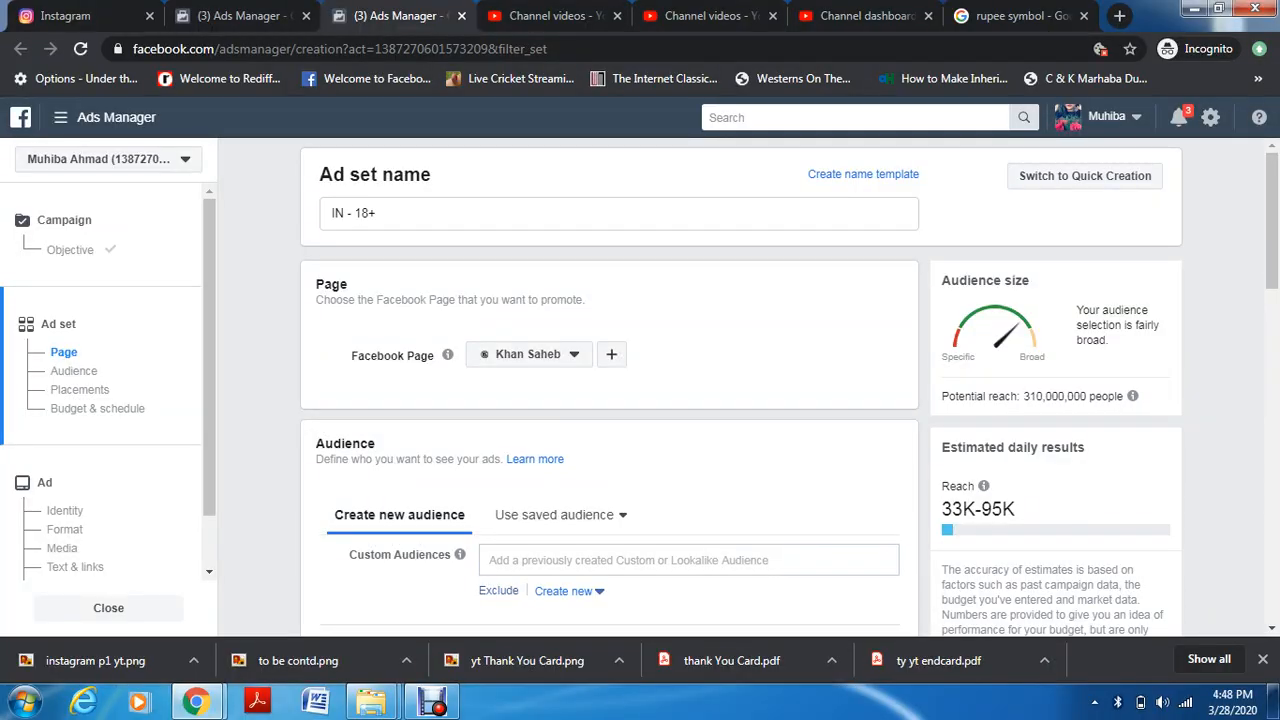
Replace the default ad set name with "instagram reach 1"
{"action": "double_click", "coordinate": [373, 213]}
{"action": "key", "text": "BackSpace"}
{"action": "key", "text": "BackSpace"}
{"action": "key", "text": "BackSpace"}
{"action": "key", "text": "BackSpace"}
{"action": "key", "text": "BackSpace"}
{"action": "key", "text": "BackSpace"}
{"action": "key", "text": "BackSpace"}
{"action": "key", "text": "BackSpace"}
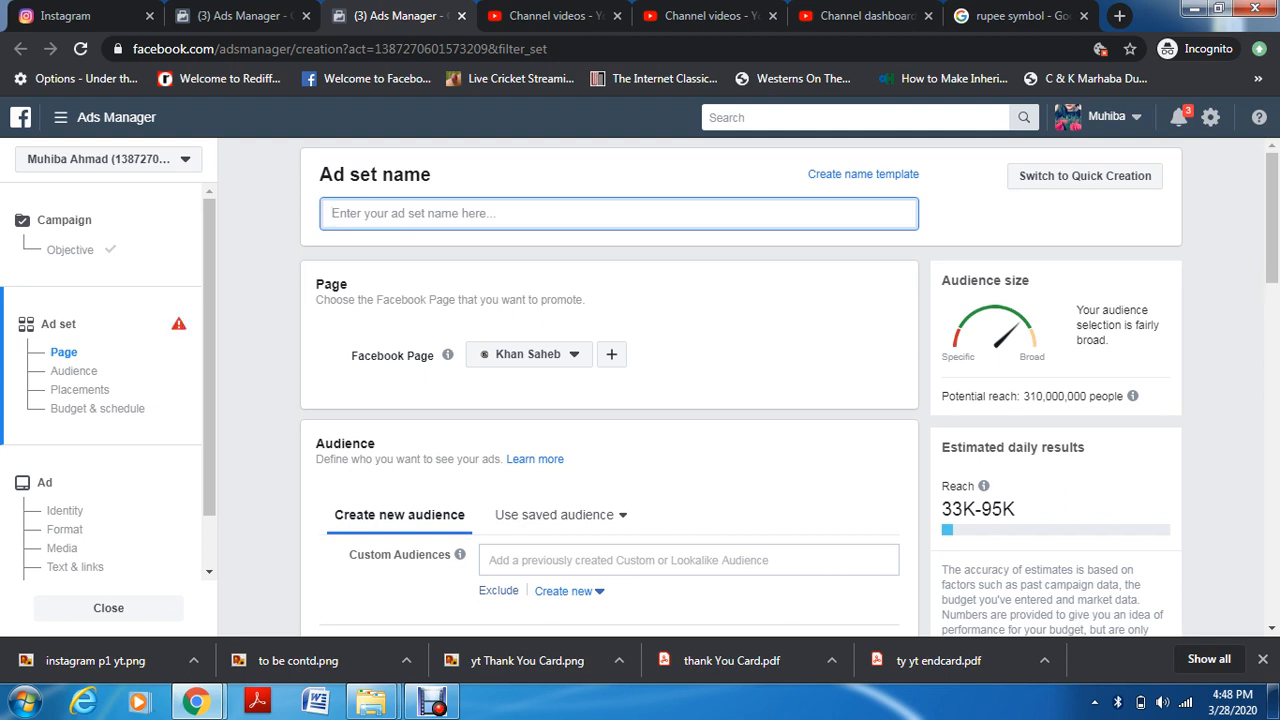
{"action": "type", "text": "instagra"}
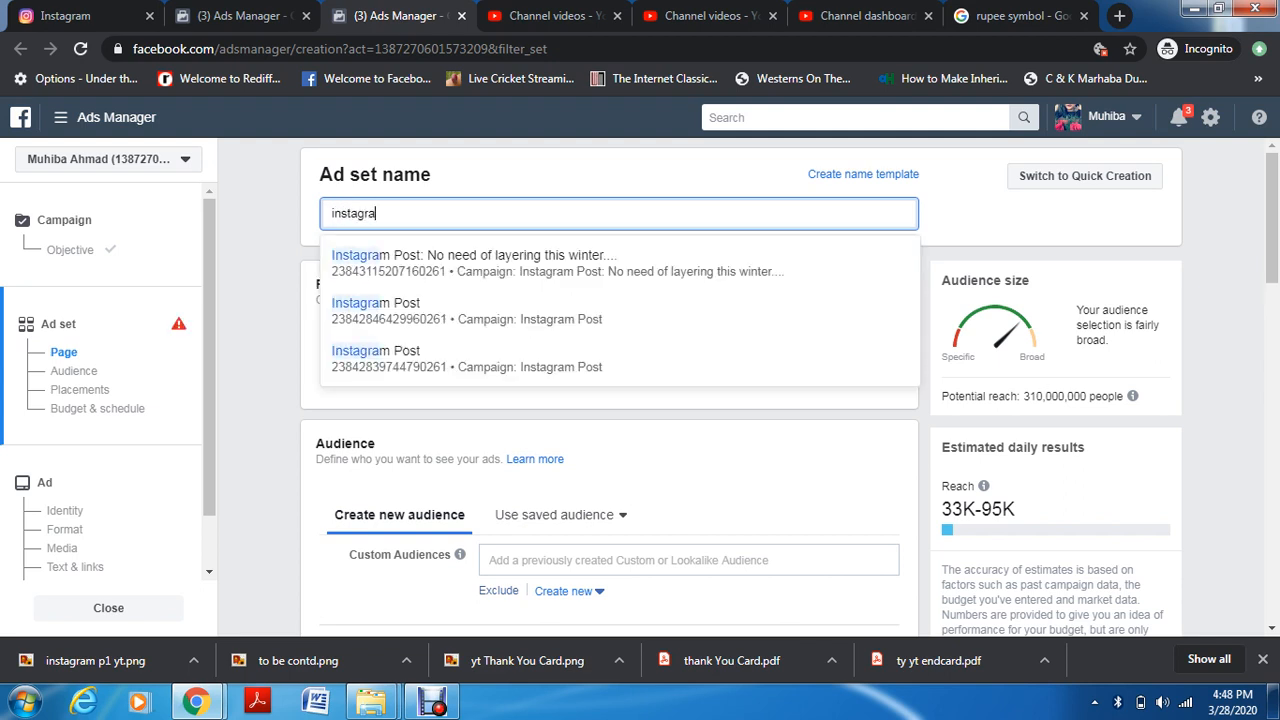
{"action": "type", "text": "m reach "}
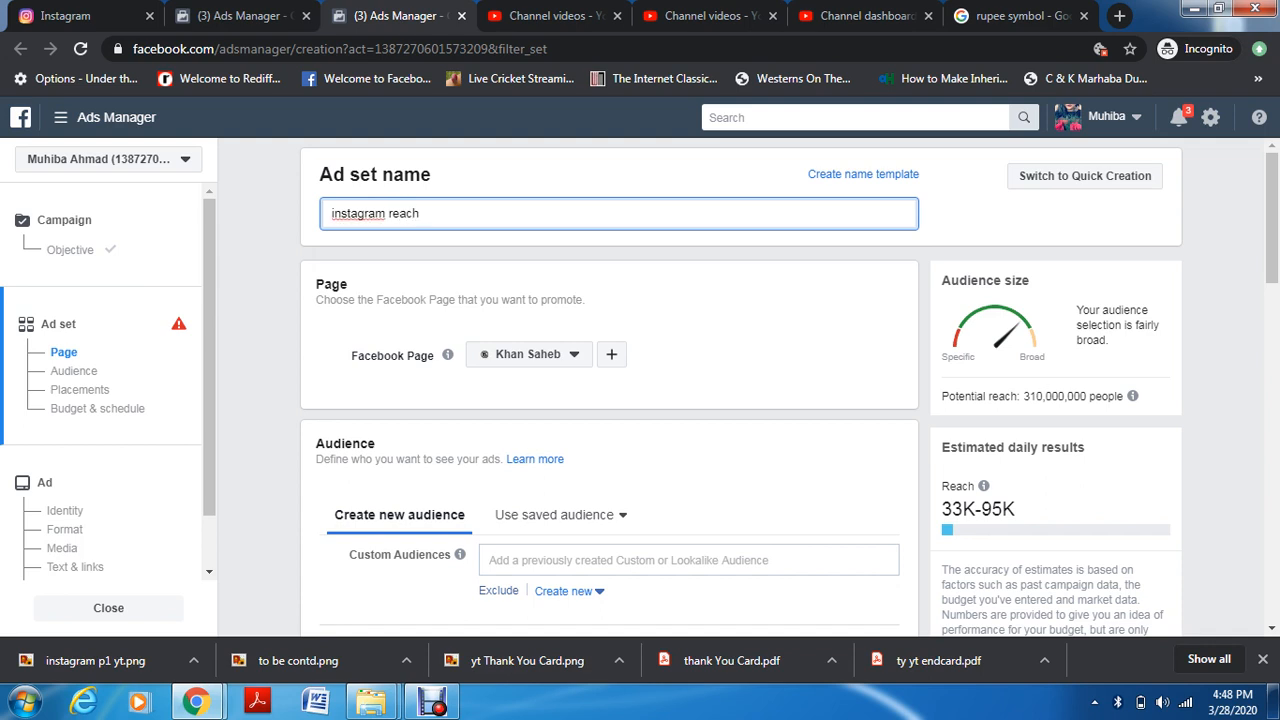
{"action": "type", "text": "1"}
Choose Khan Saheb as the Facebook Page to promote and go to the ad set's audience settings
{"action": "left_click", "coordinate": [529, 354]}
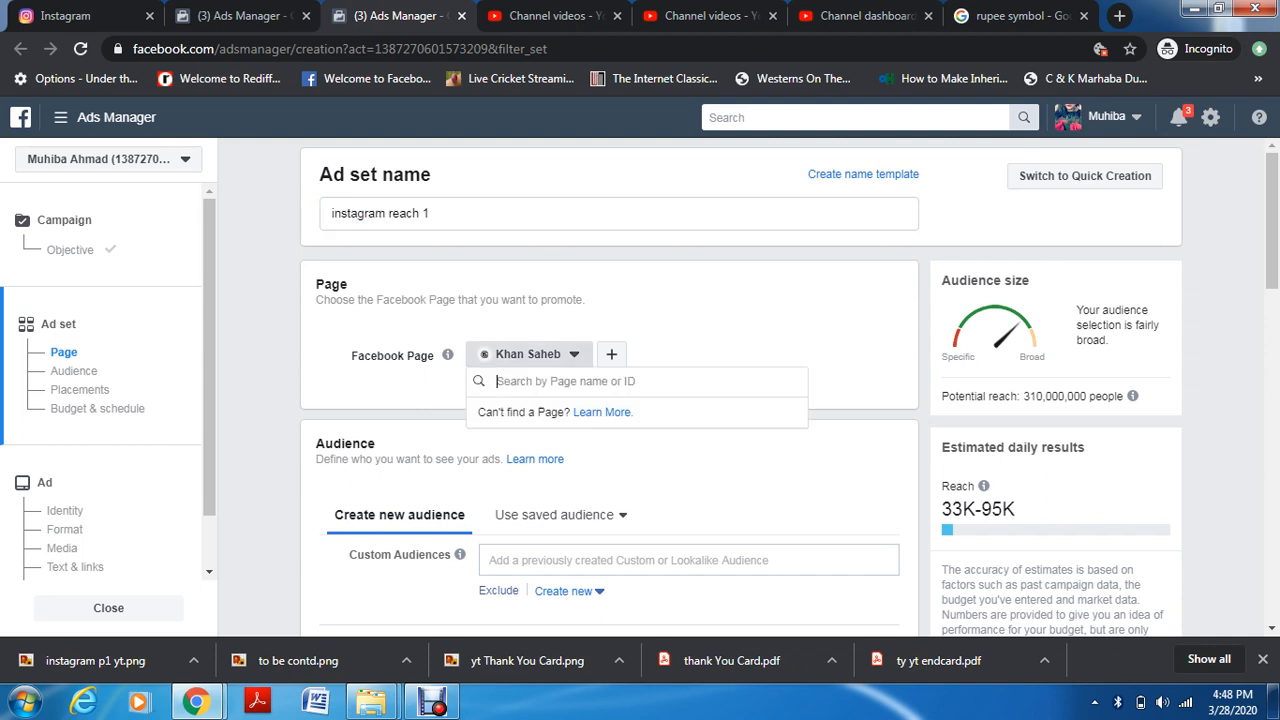
{"action": "left_click", "coordinate": [790, 448]}
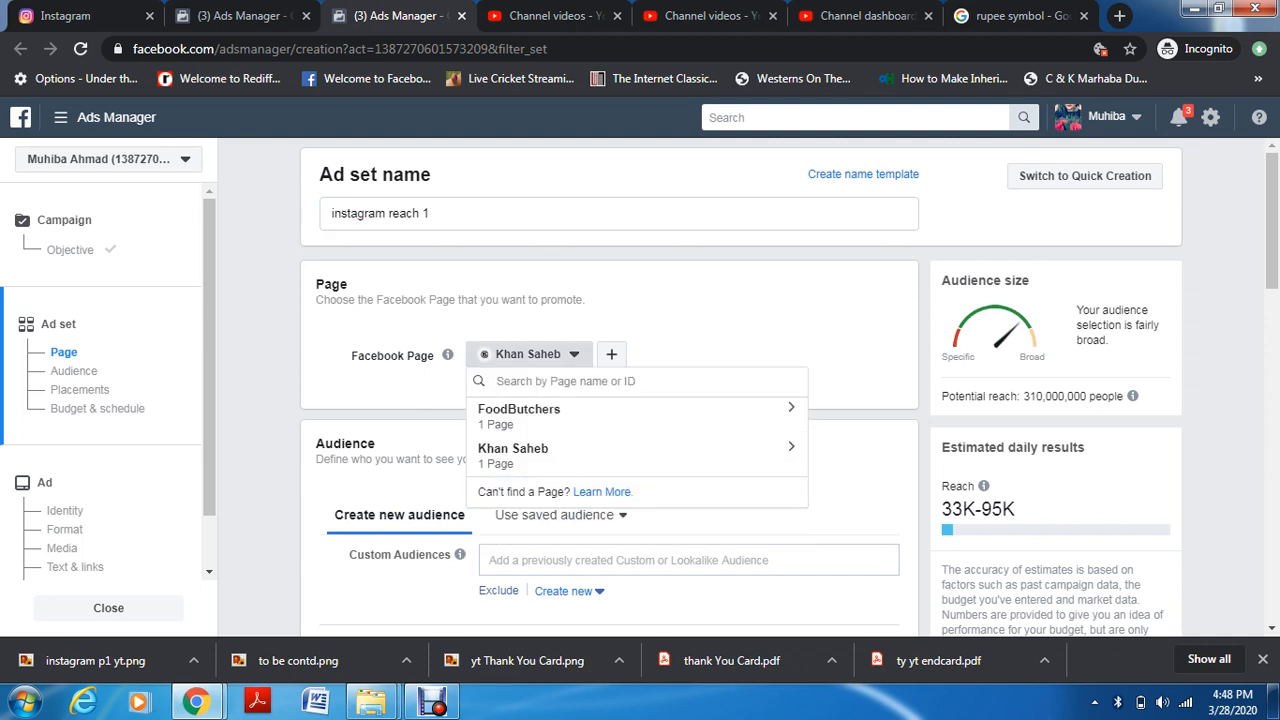
{"action": "left_click", "coordinate": [425, 388]}
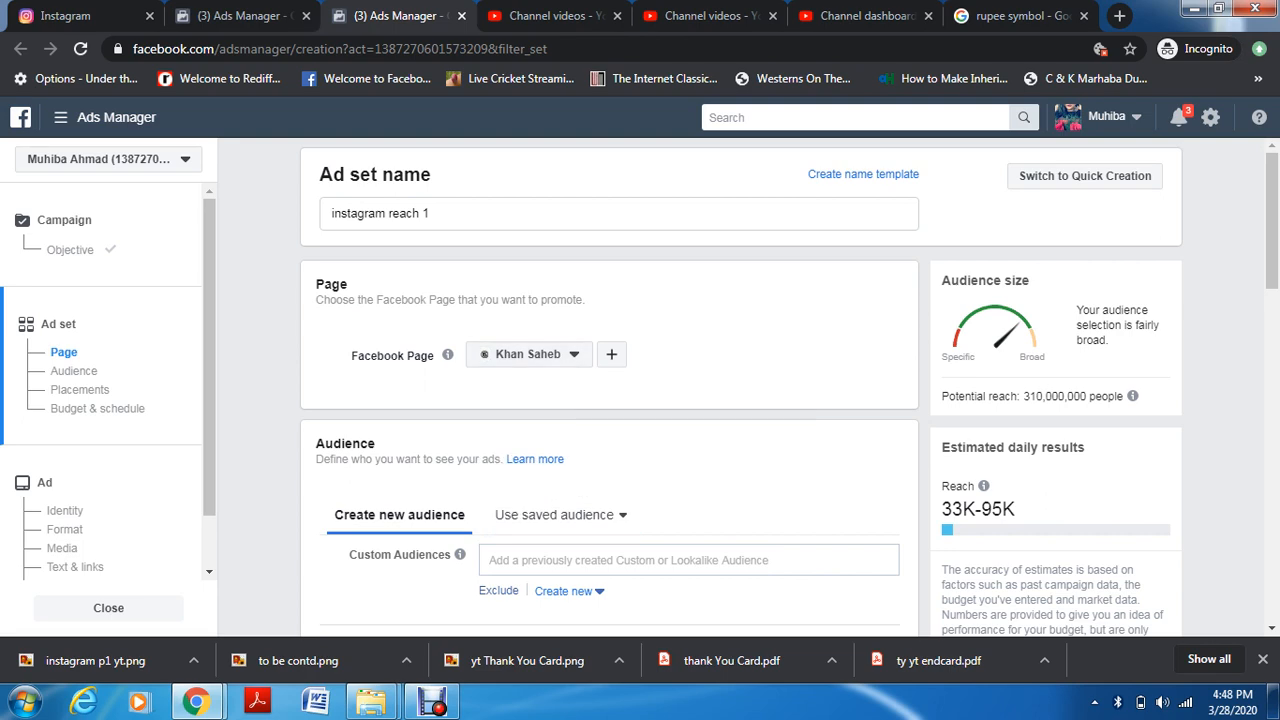
{"action": "scroll", "coordinate": [640, 380], "scroll_direction": "down", "scroll_amount": 2}
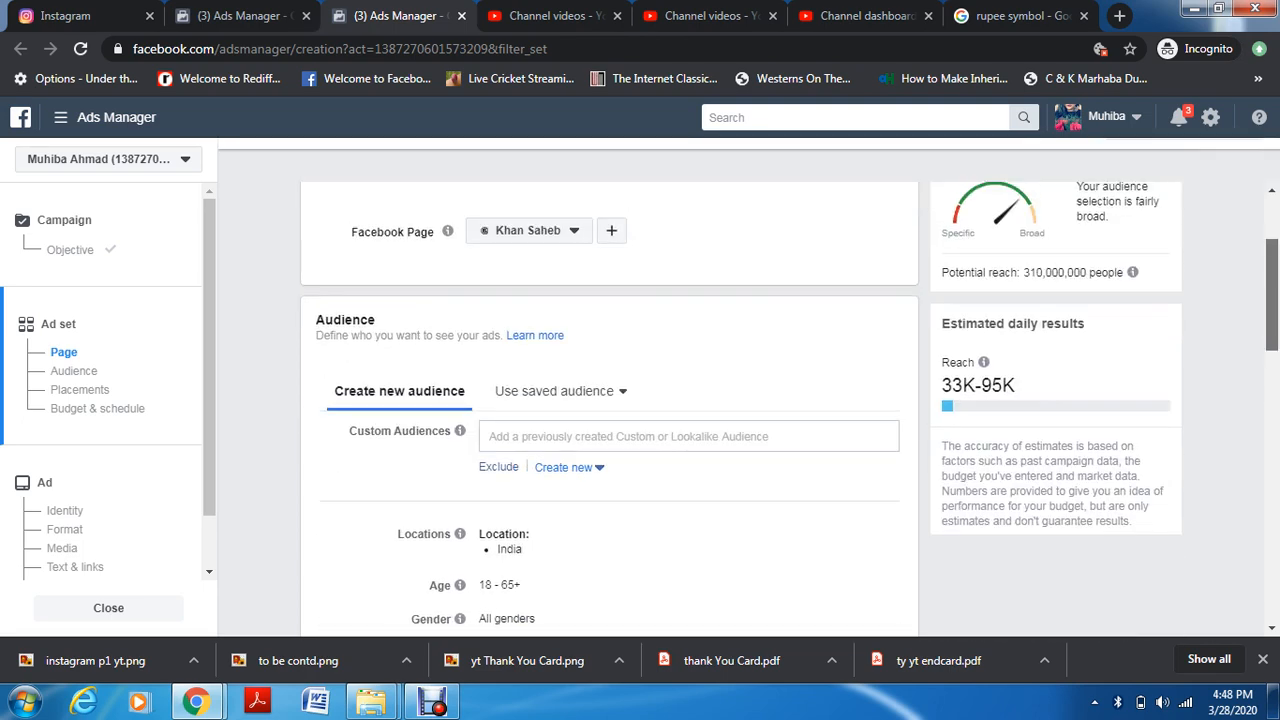
{"action": "left_click", "coordinate": [528, 233]}
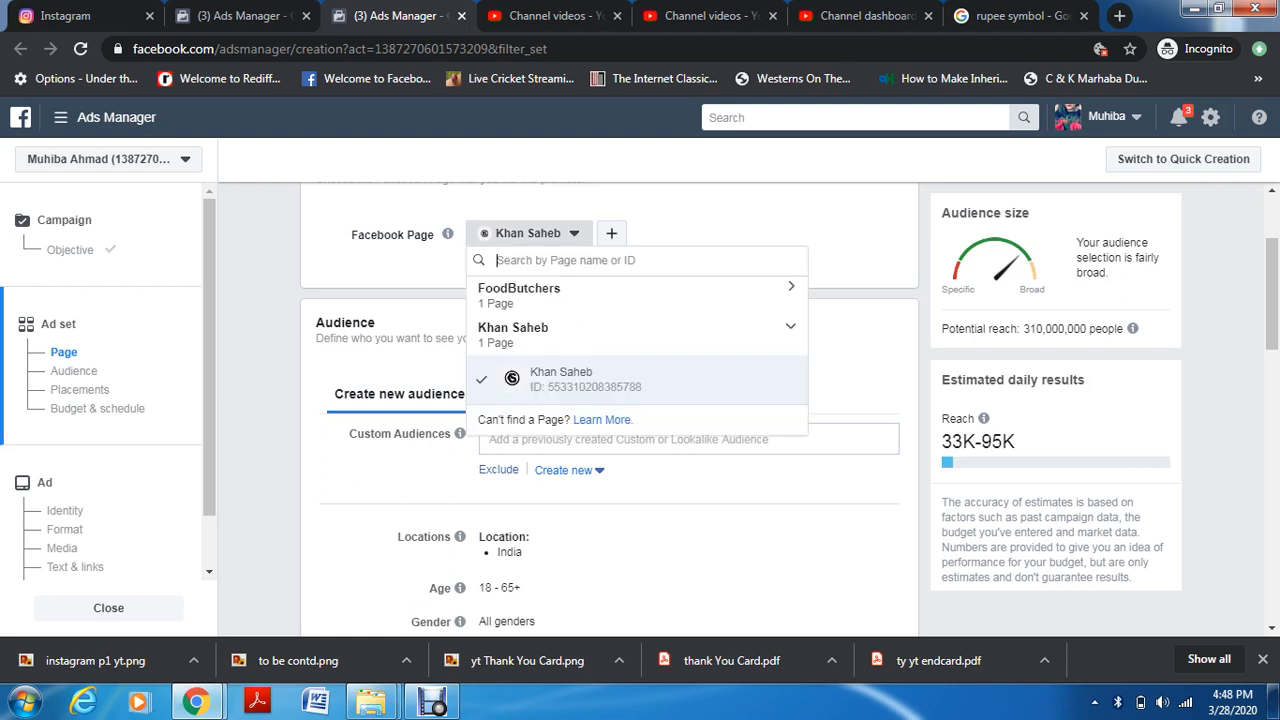
{"action": "left_click", "coordinate": [586, 379]}
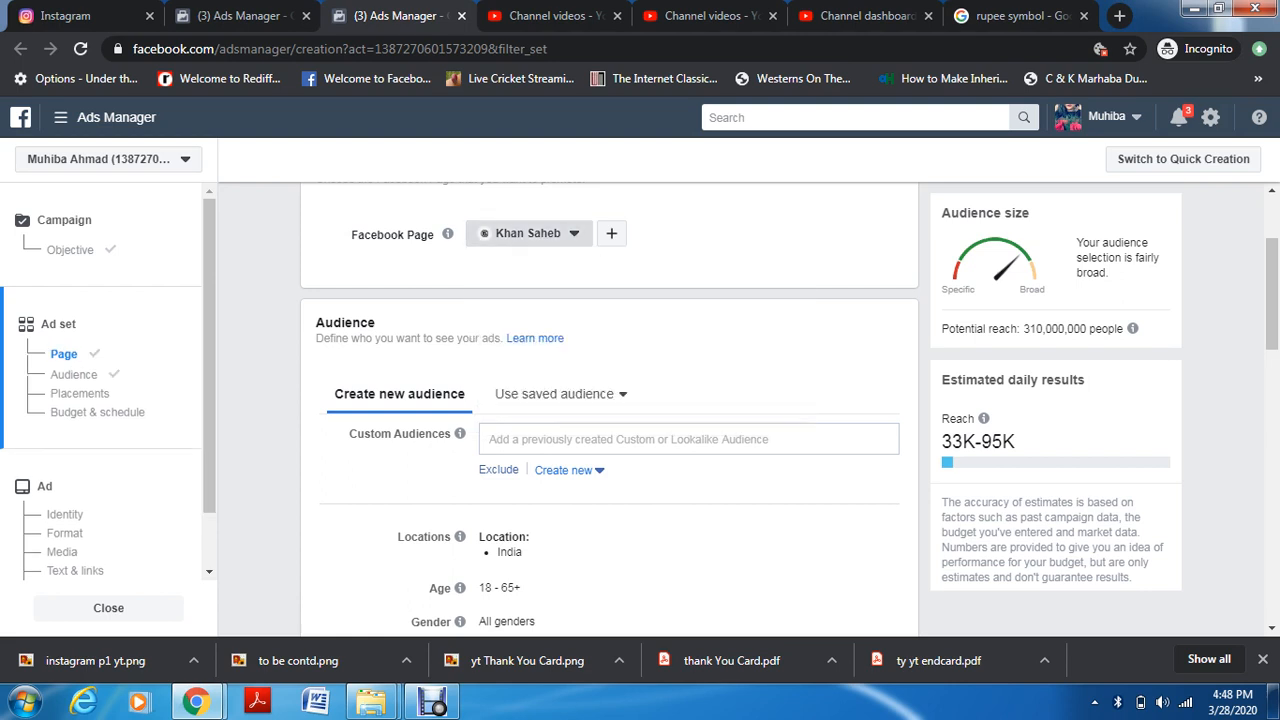
{"action": "scroll", "coordinate": [608, 530], "scroll_direction": "down", "scroll_amount": 2}
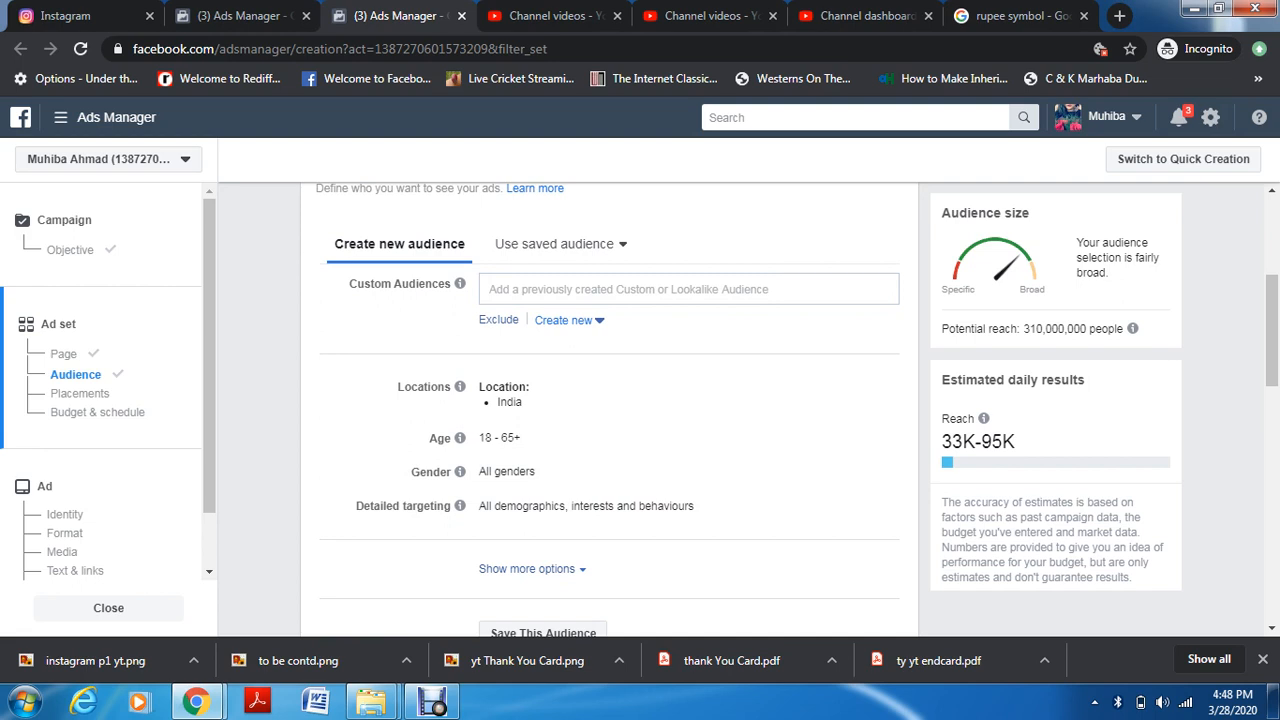
Review the audience settings and change the targeted location to Srinagar, Jammu and Kashmir, India
{"action": "scroll", "coordinate": [609, 410], "scroll_direction": "down", "scroll_amount": 1}
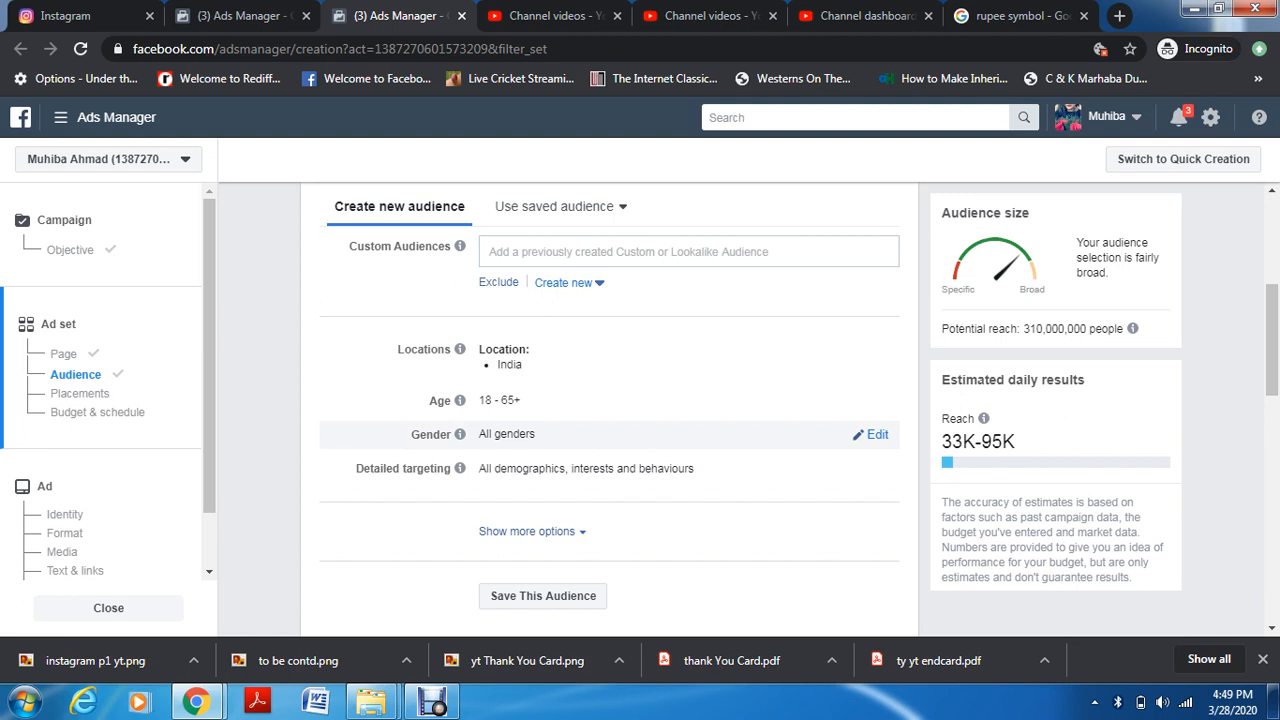
{"action": "scroll", "coordinate": [610, 410], "scroll_direction": "down", "scroll_amount": 2}
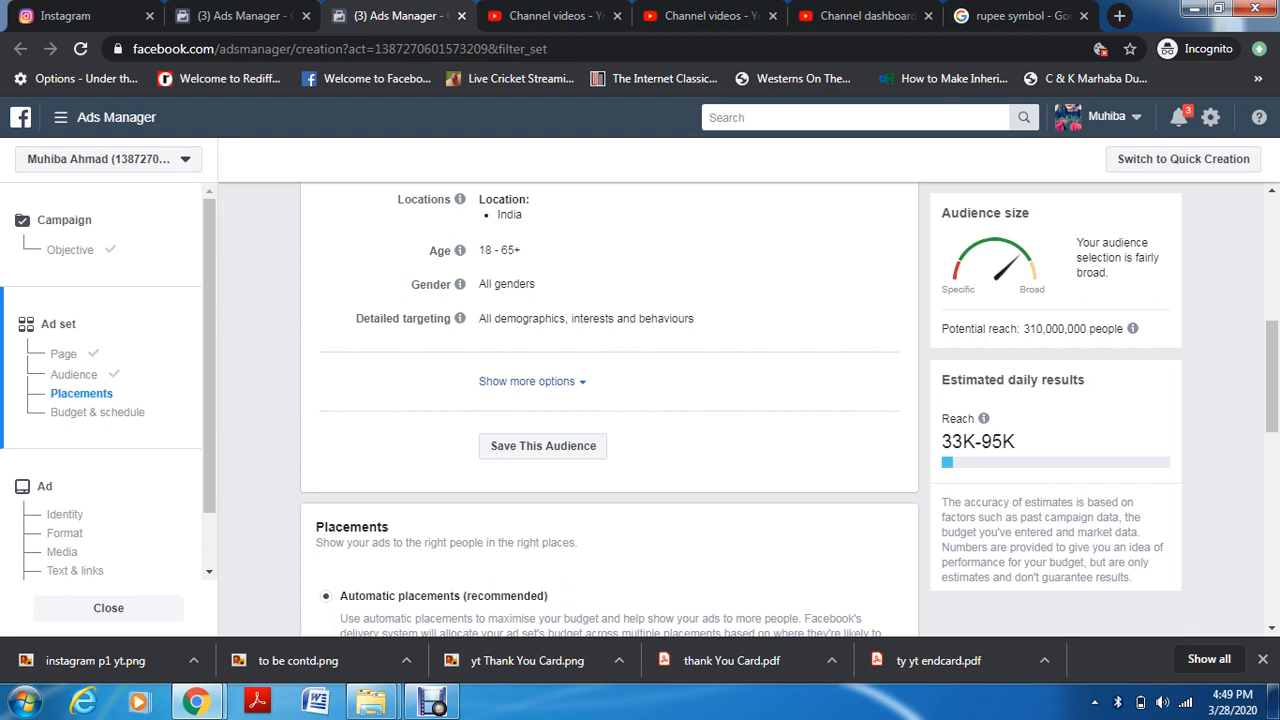
{"action": "scroll", "coordinate": [609, 406], "scroll_direction": "up", "scroll_amount": 2}
{"action": "scroll", "coordinate": [609, 406], "scroll_direction": "up", "scroll_amount": 1}
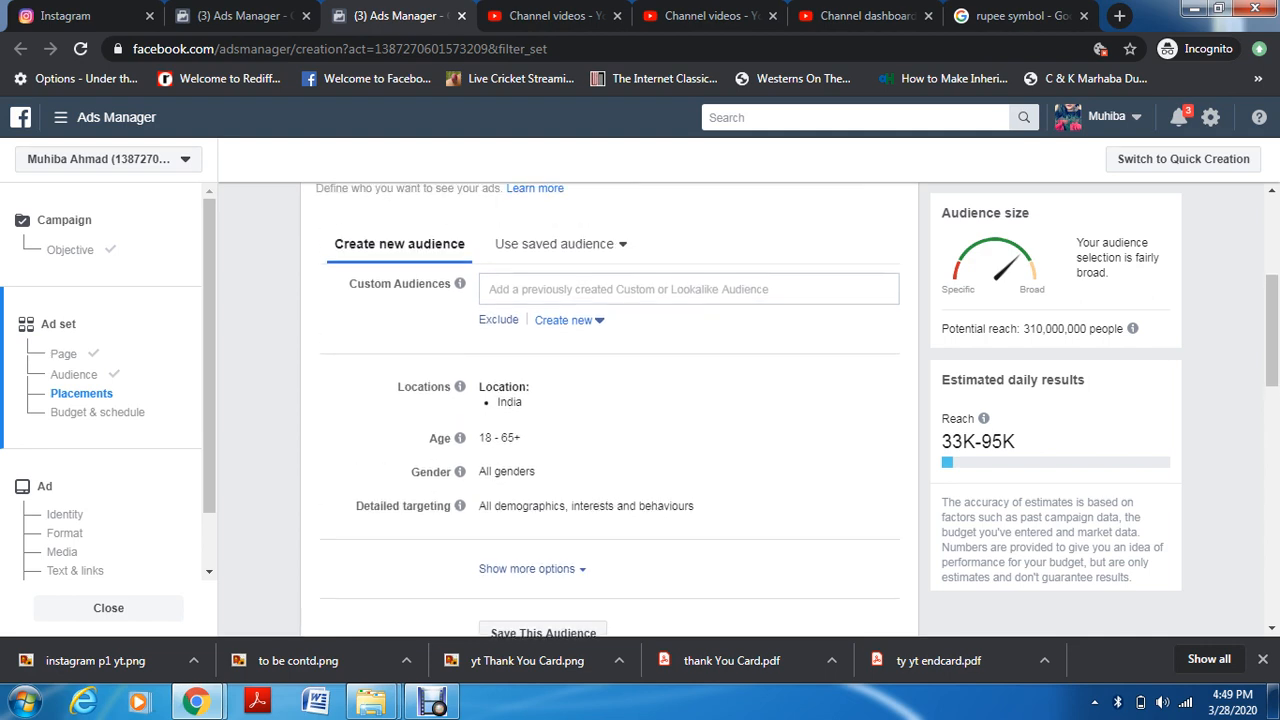
{"action": "scroll", "coordinate": [609, 543], "scroll_direction": "up", "scroll_amount": 1}
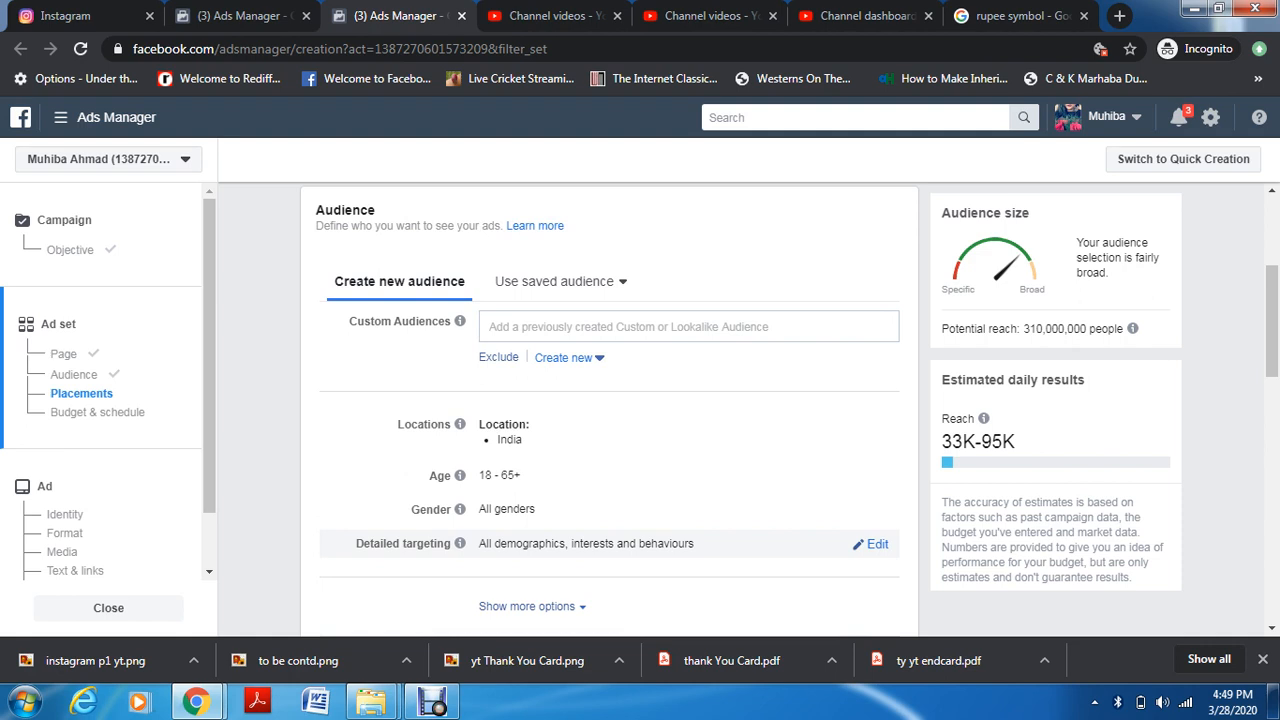
{"action": "scroll", "coordinate": [610, 410], "scroll_direction": "down", "scroll_amount": 1}
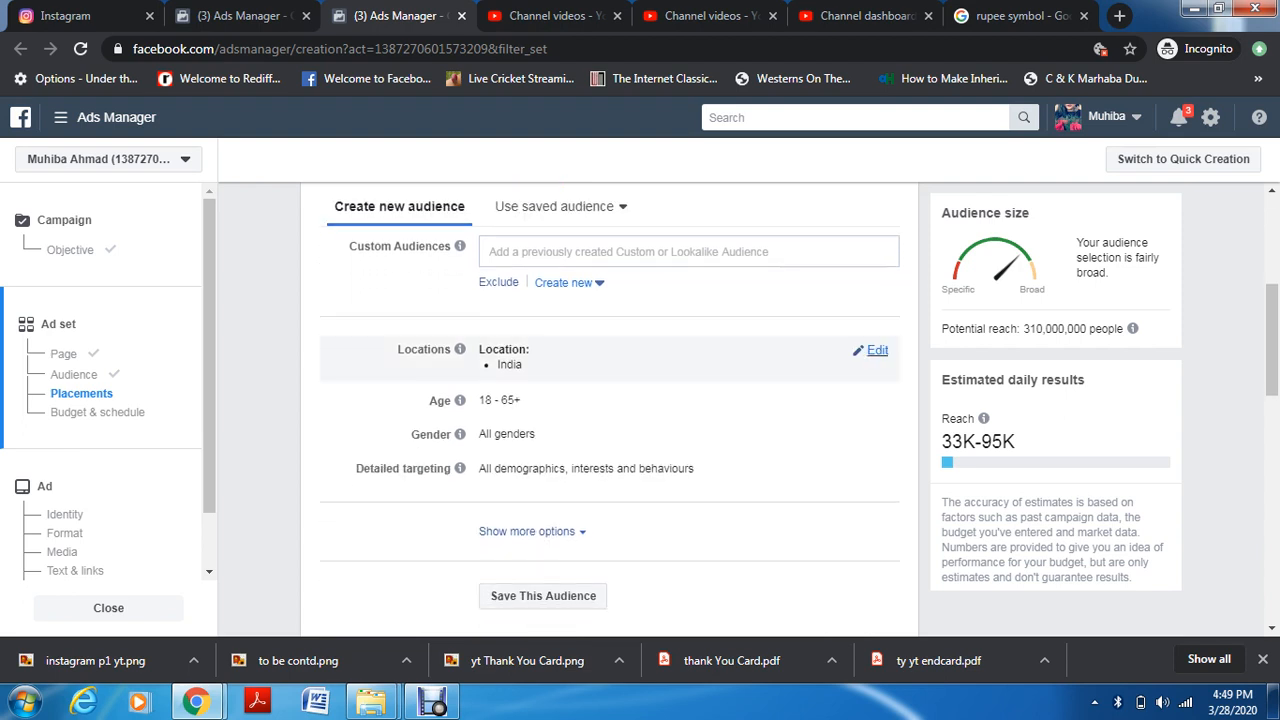
{"action": "left_click", "coordinate": [877, 350]}
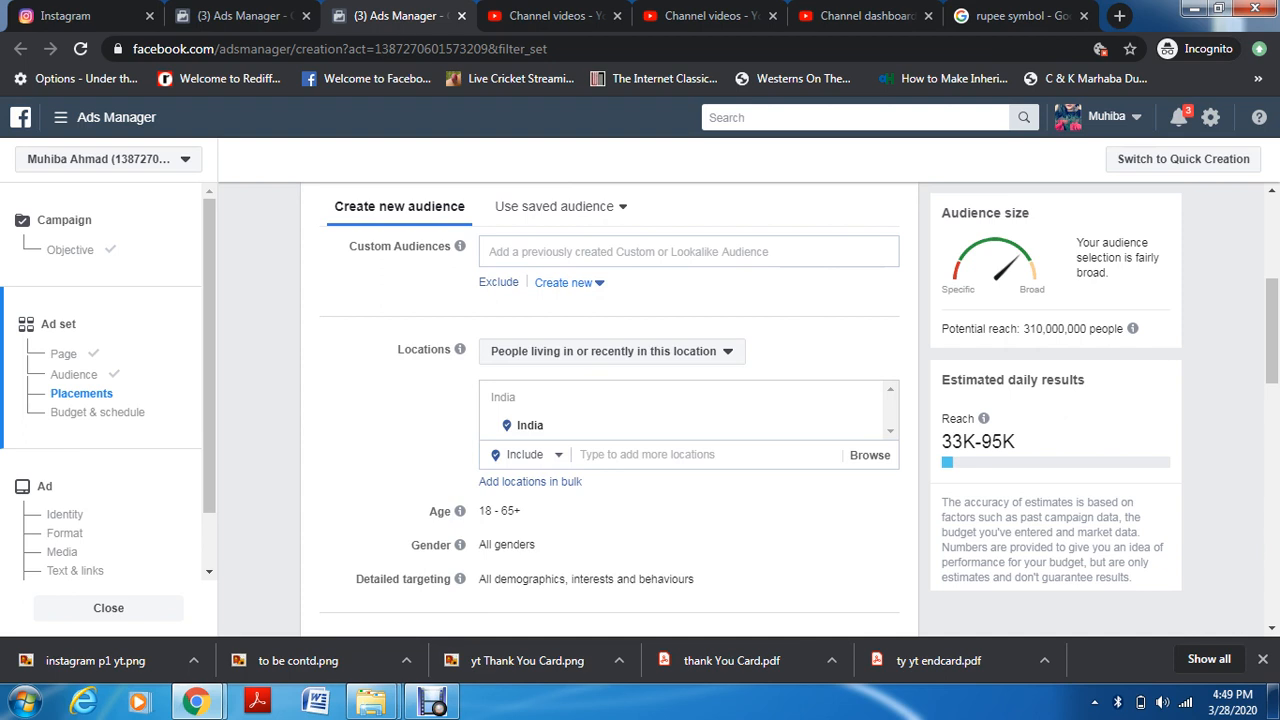
{"action": "left_click", "coordinate": [648, 455]}
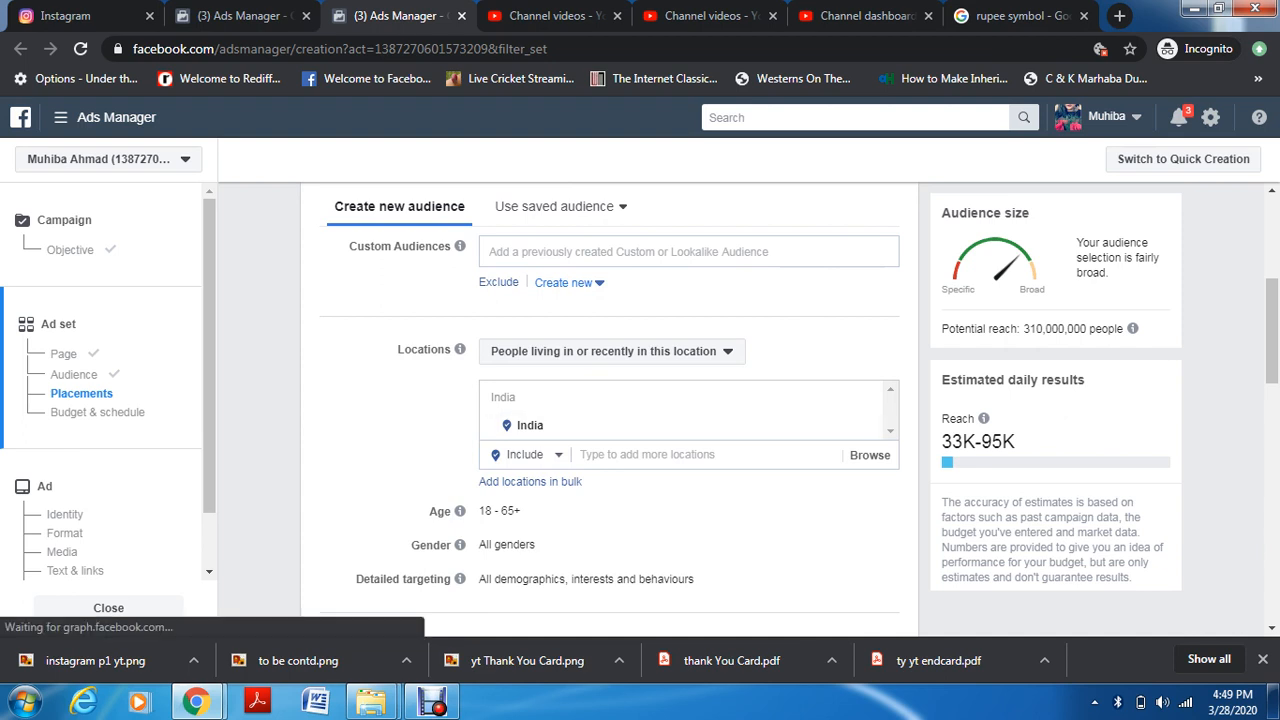
{"action": "type", "text": "sr"}
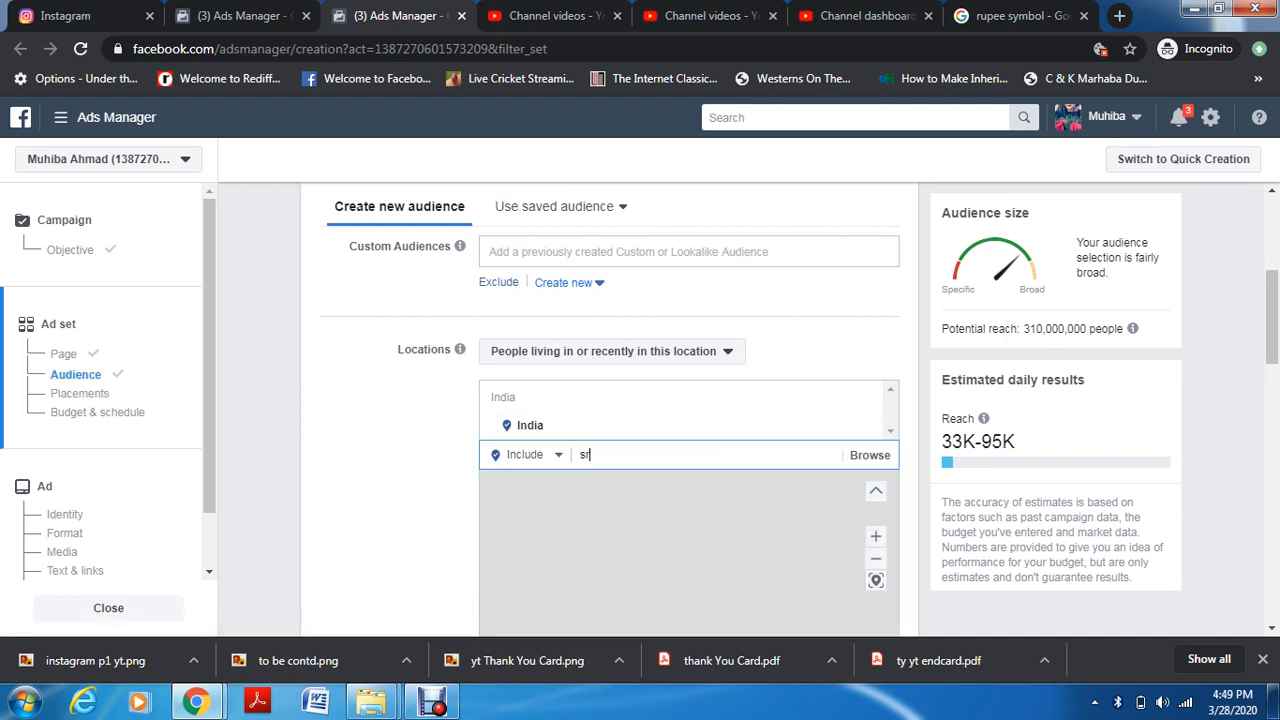
{"action": "type", "text": "inagafr"}
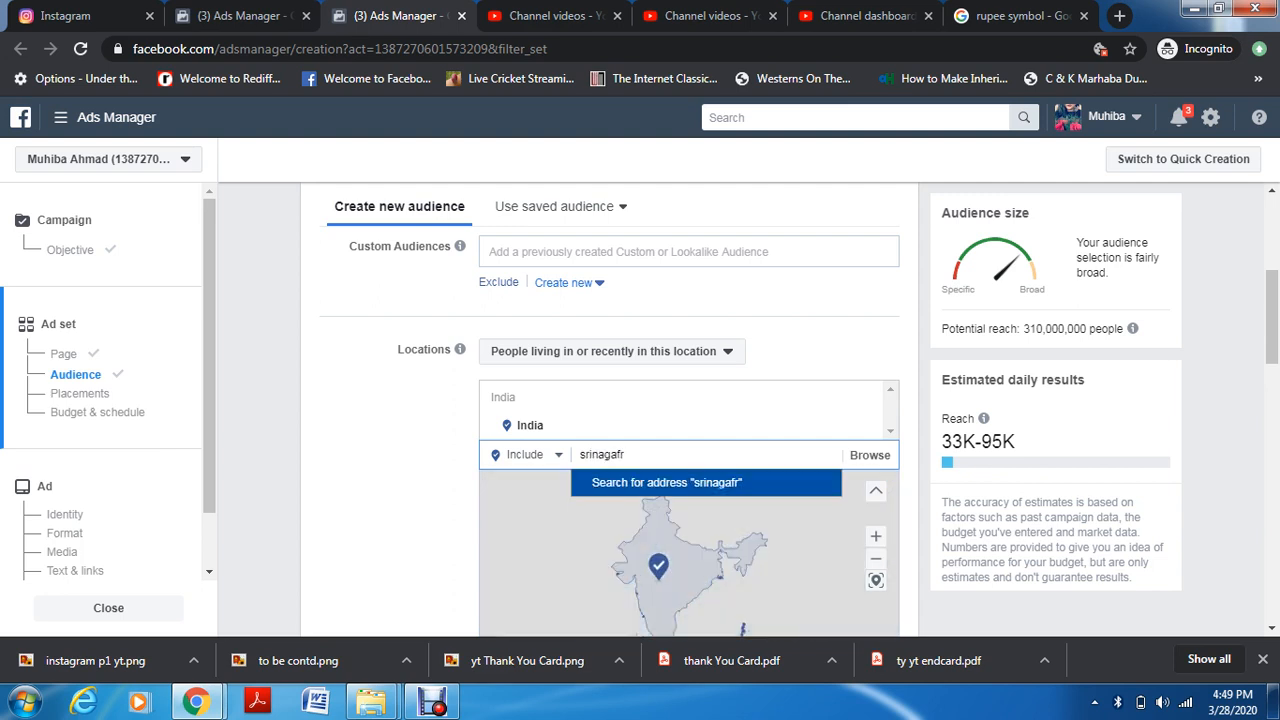
{"action": "key", "text": "BackSpace"}
{"action": "key", "text": "BackSpace"}
{"action": "type", "text": "r"}
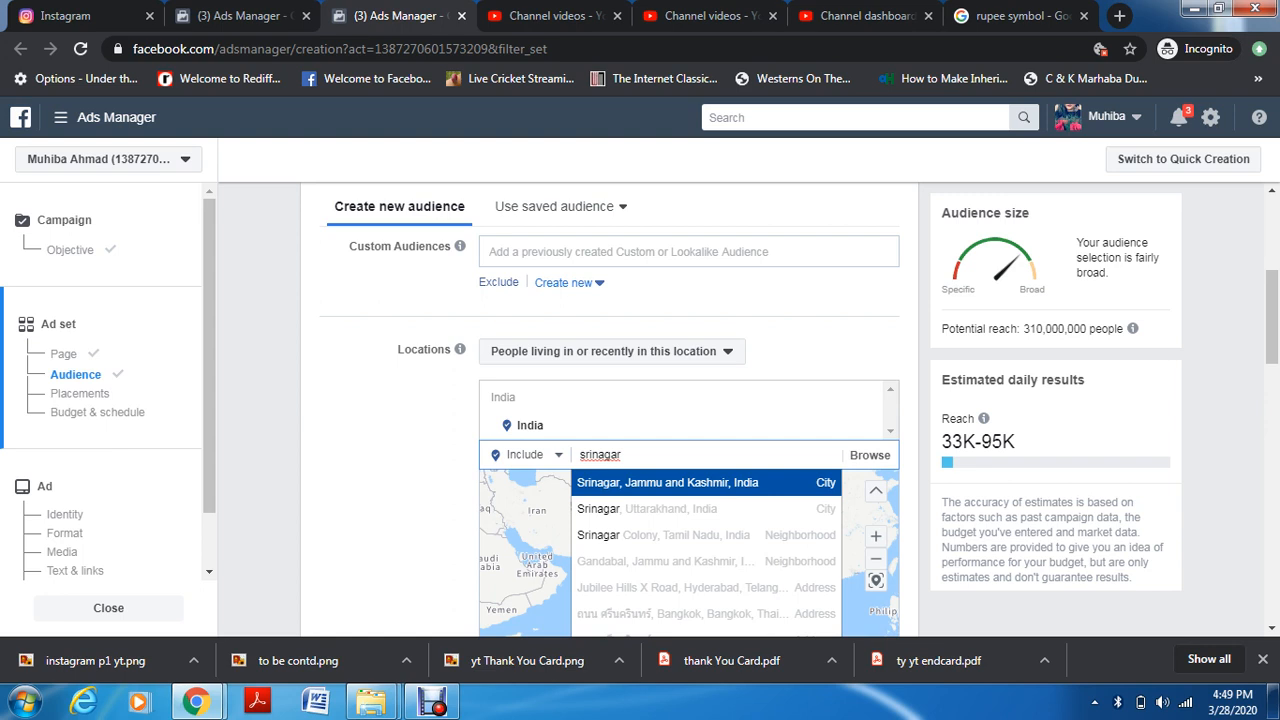
{"action": "key", "text": "Return"}
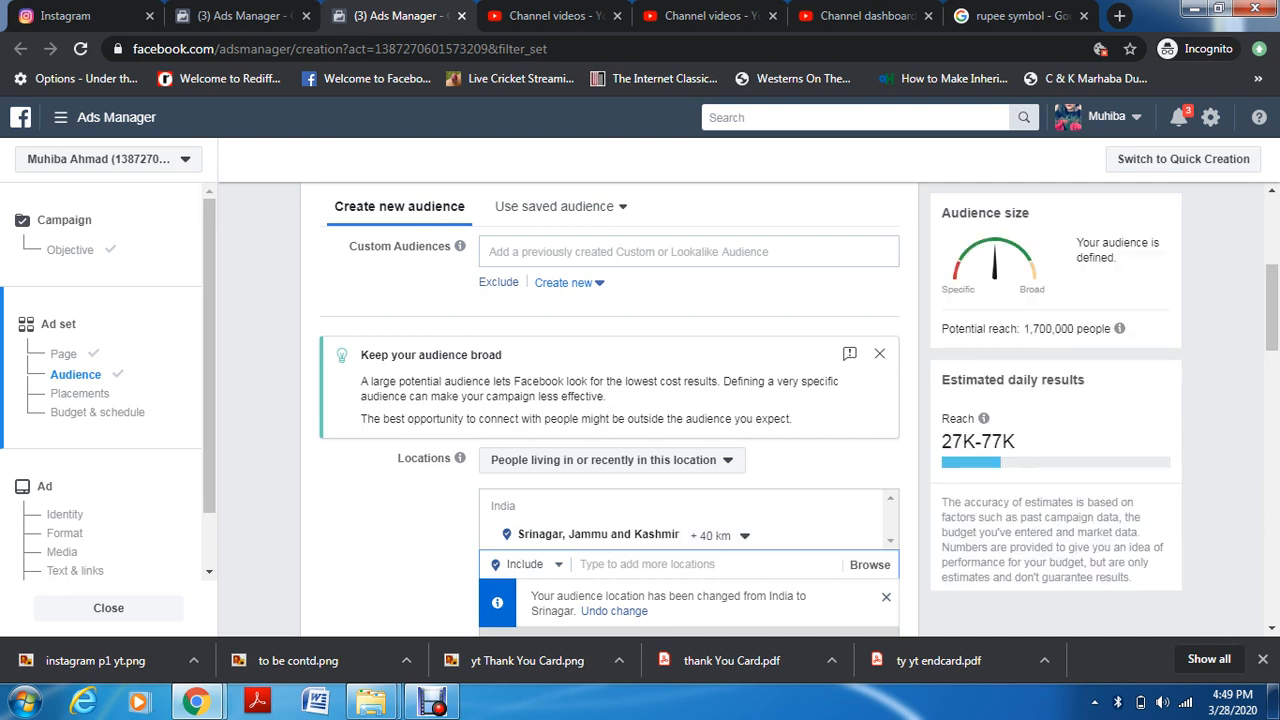
Switch the ad set to manual placements, dismiss the multiple-placements tip, and leave Instagram as the only selected platform
{"action": "scroll", "coordinate": [609, 410], "scroll_direction": "down", "scroll_amount": 2}
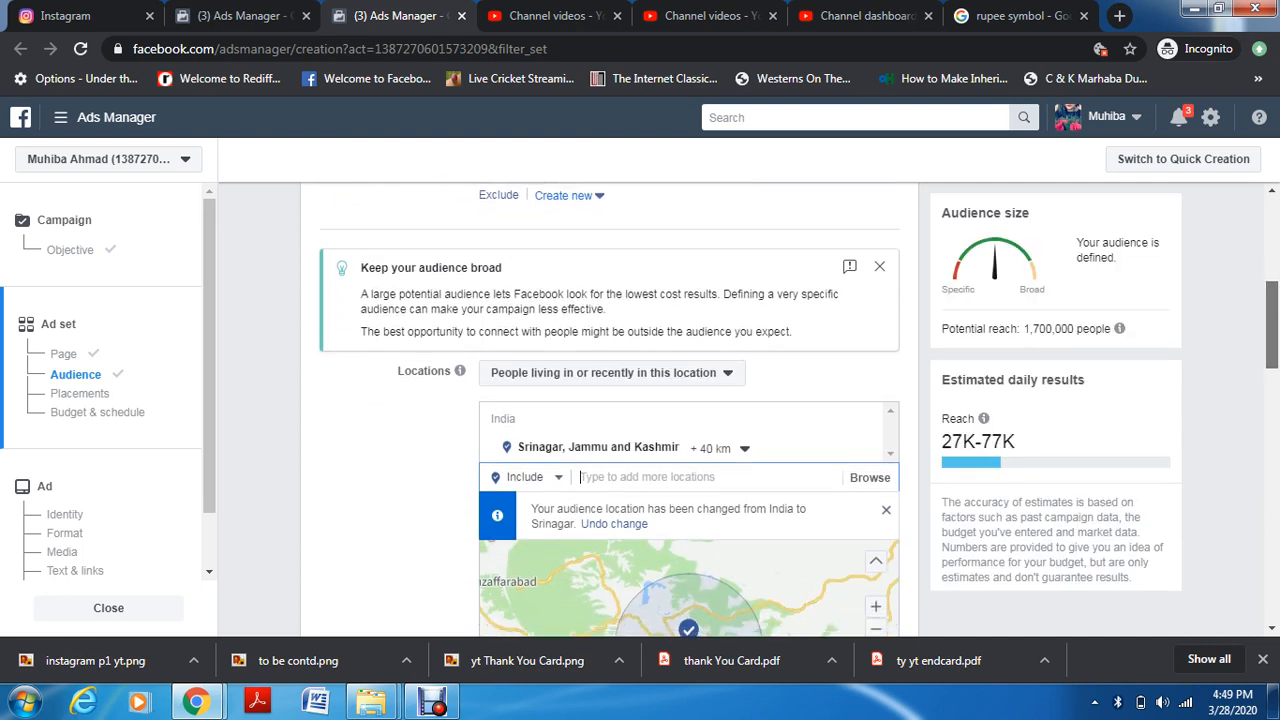
{"action": "scroll", "coordinate": [609, 410], "scroll_direction": "down", "scroll_amount": 3}
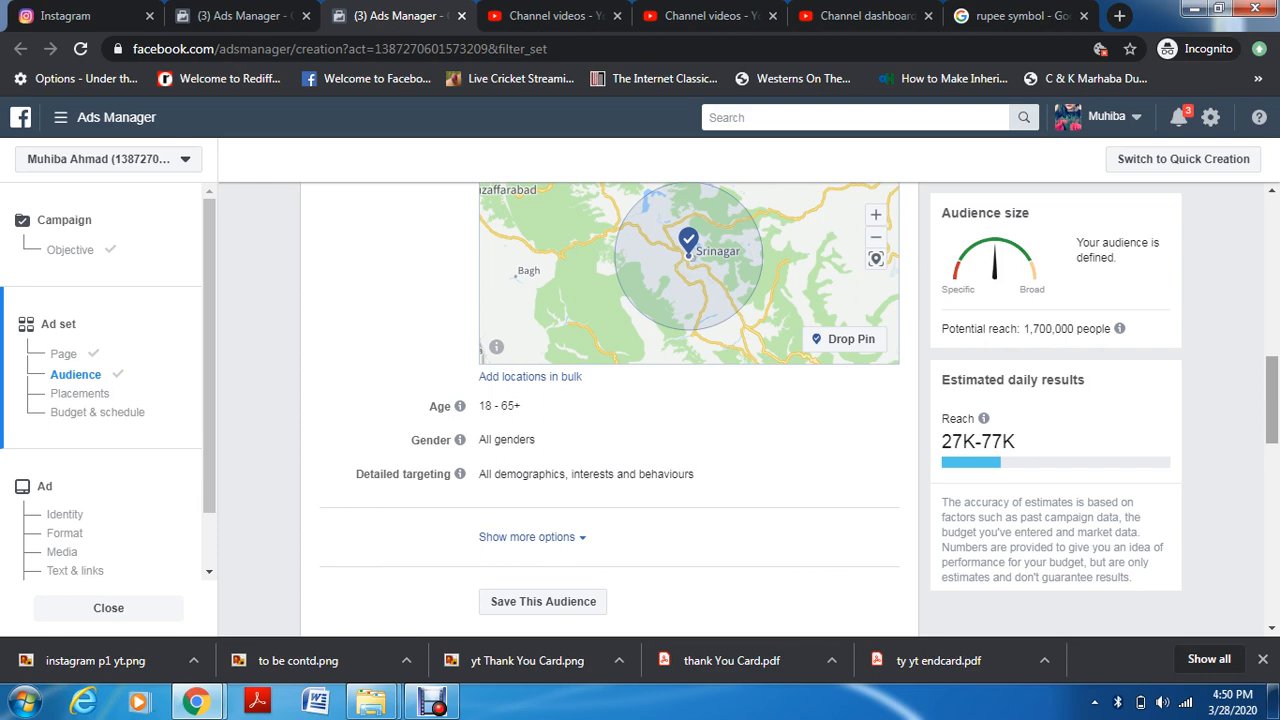
{"action": "scroll", "coordinate": [609, 410], "scroll_direction": "down", "scroll_amount": 3}
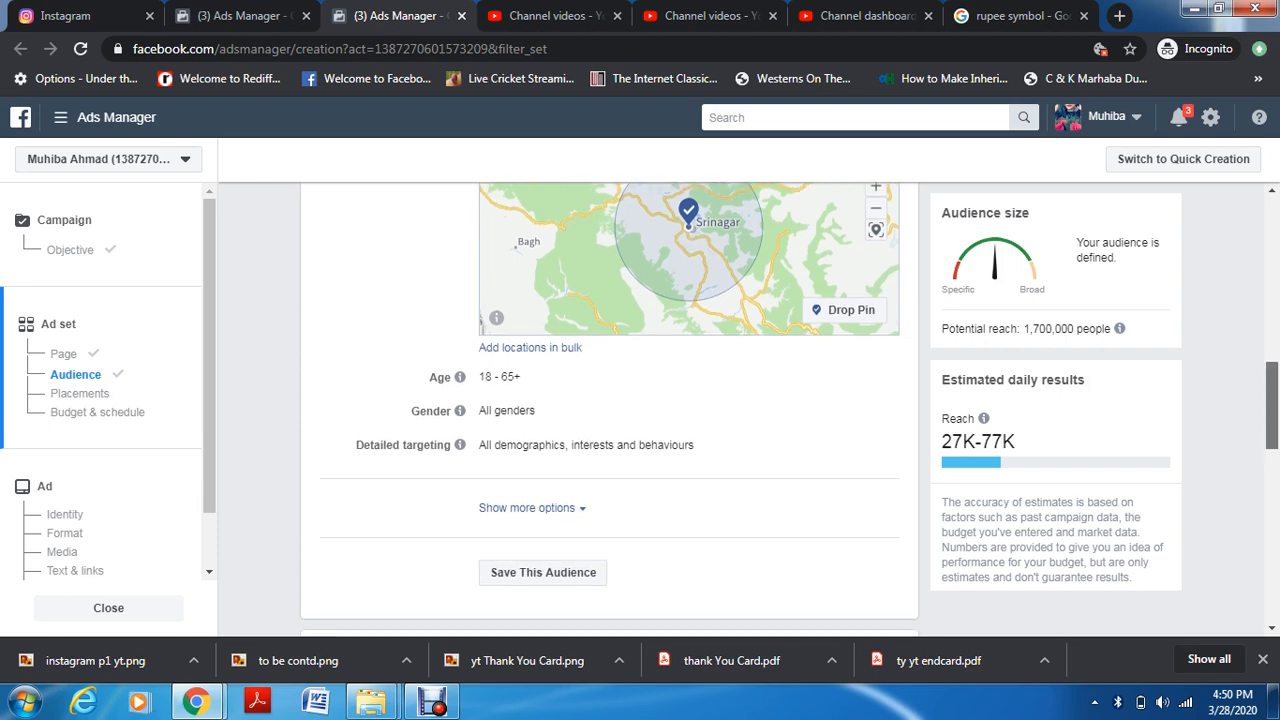
{"action": "scroll", "coordinate": [609, 410], "scroll_direction": "down", "scroll_amount": 2}
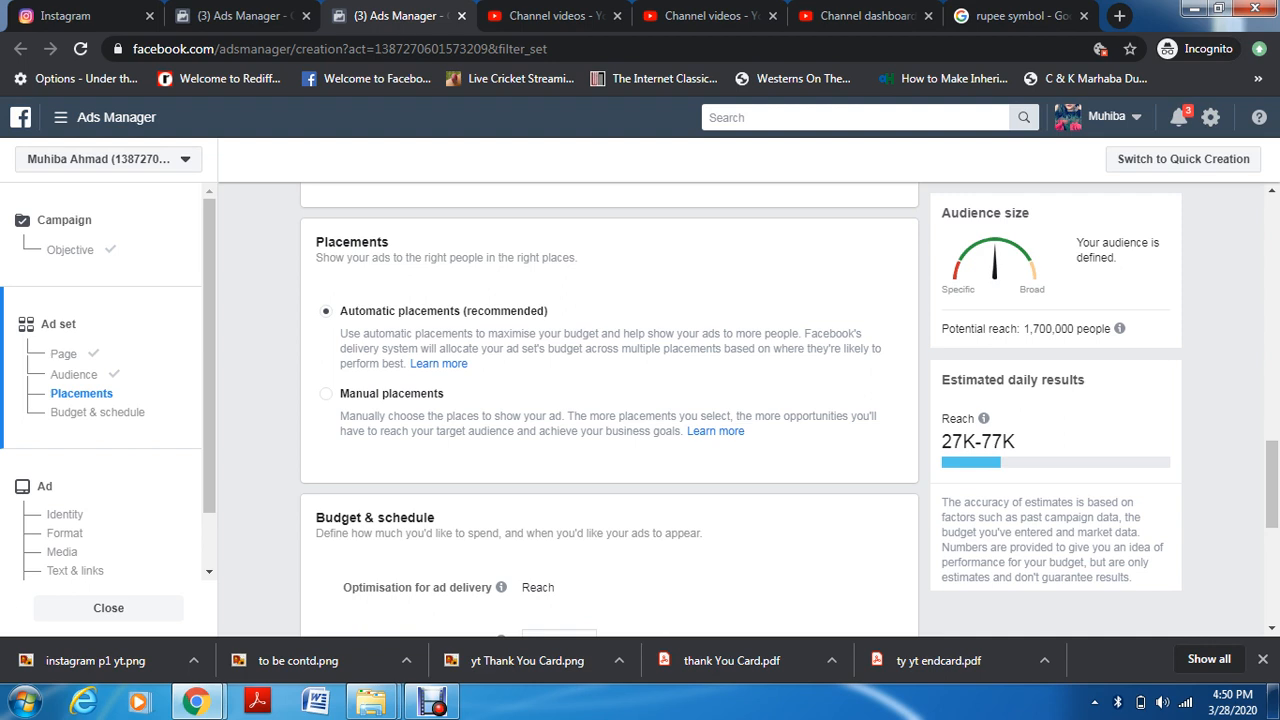
{"action": "left_click_drag", "start_coordinate": [340, 415], "coordinate": [538, 431]}
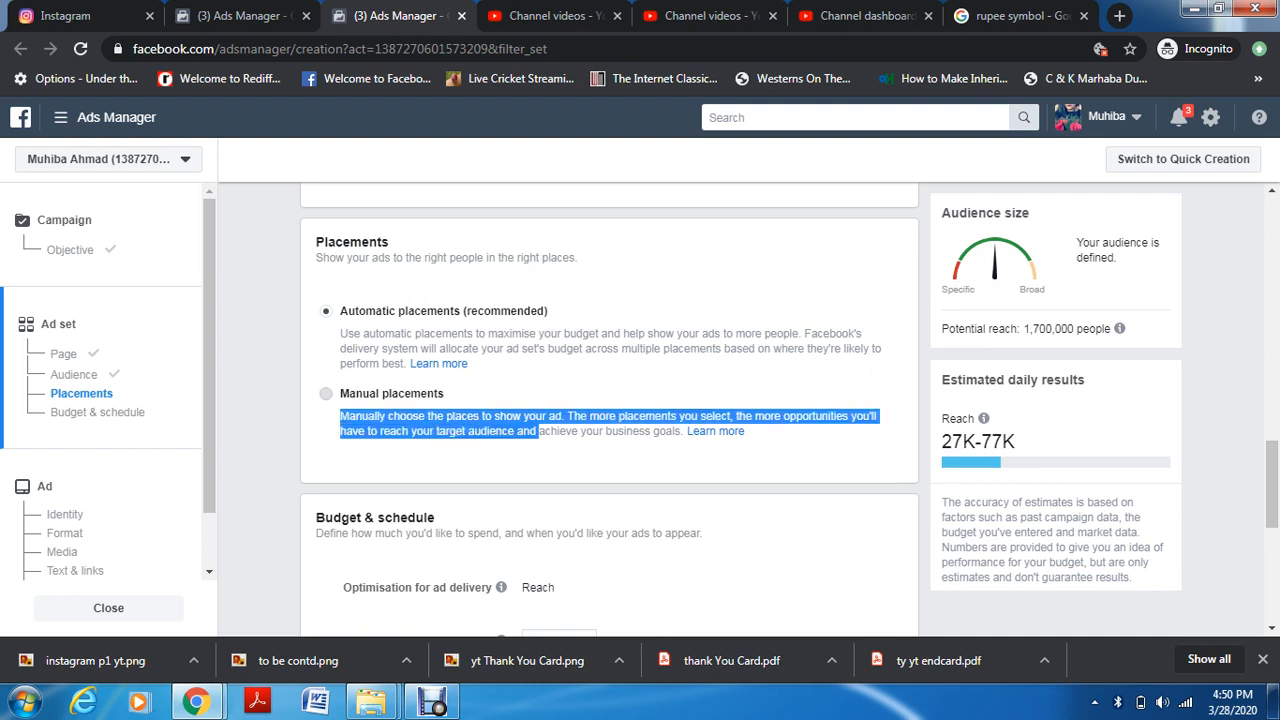
{"action": "left_click", "coordinate": [326, 394]}
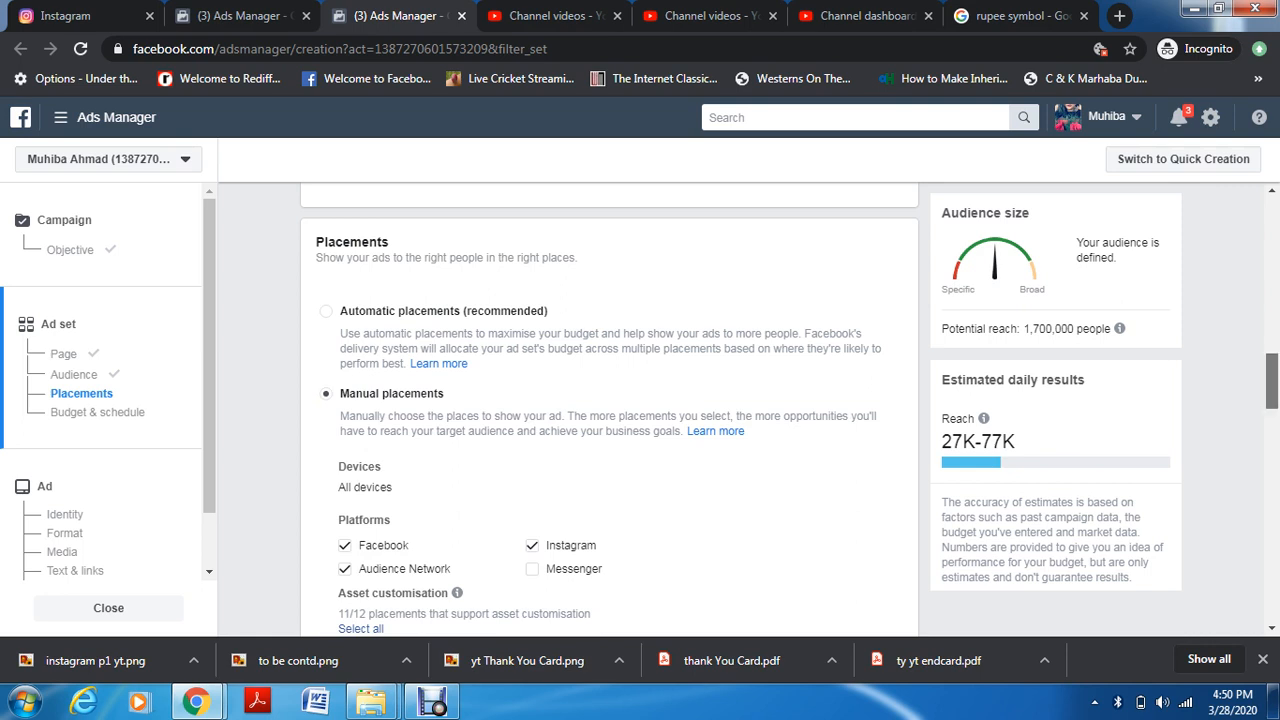
{"action": "scroll", "coordinate": [610, 410], "scroll_direction": "down", "scroll_amount": 1}
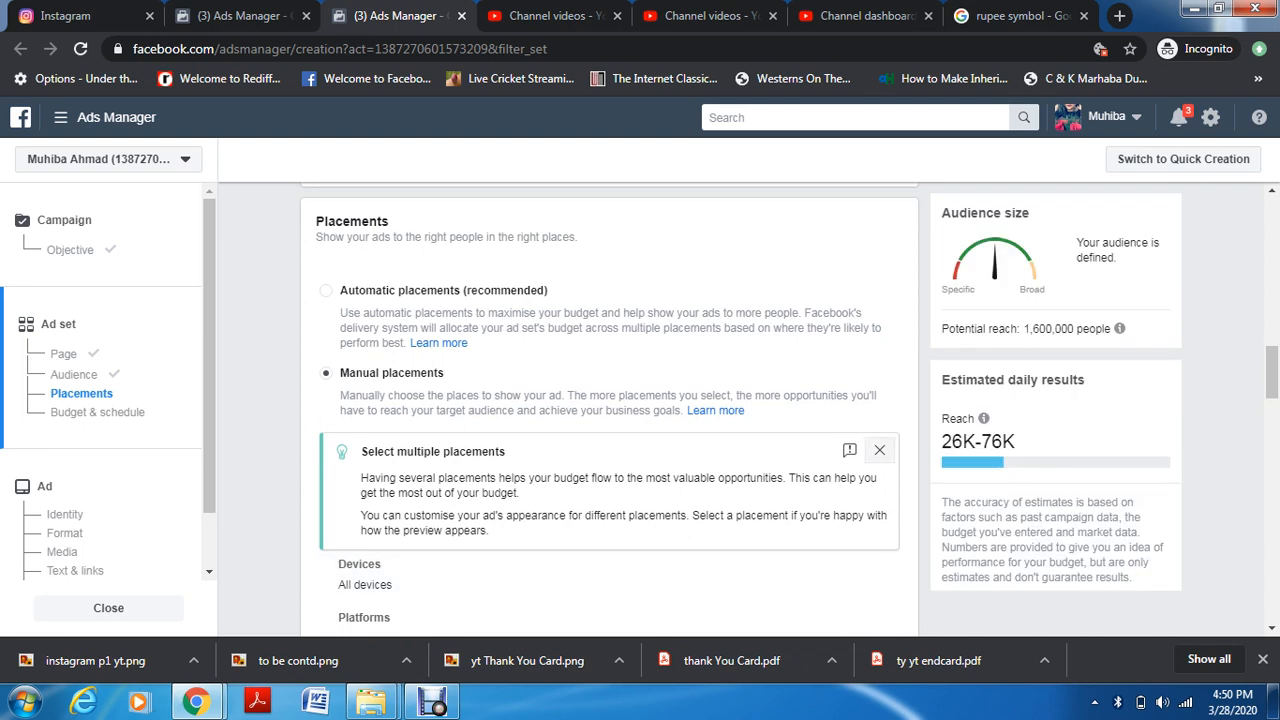
{"action": "left_click", "coordinate": [879, 450]}
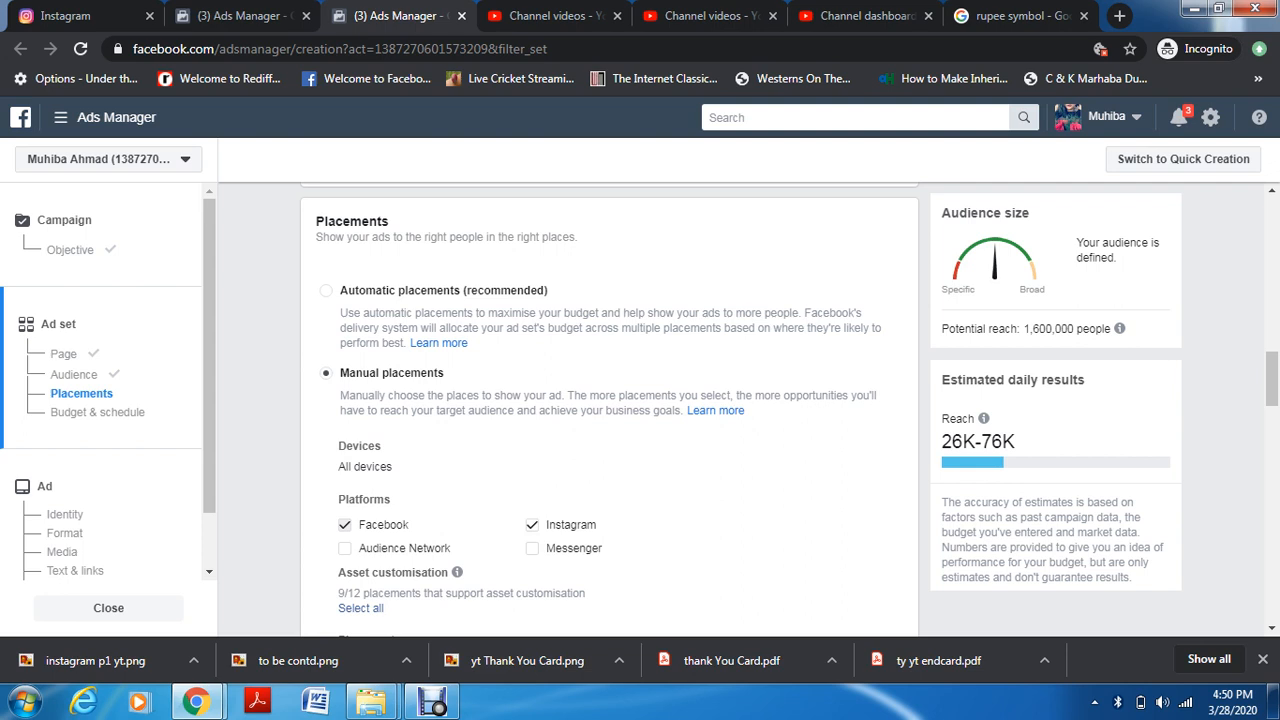
{"action": "left_click", "coordinate": [345, 525]}
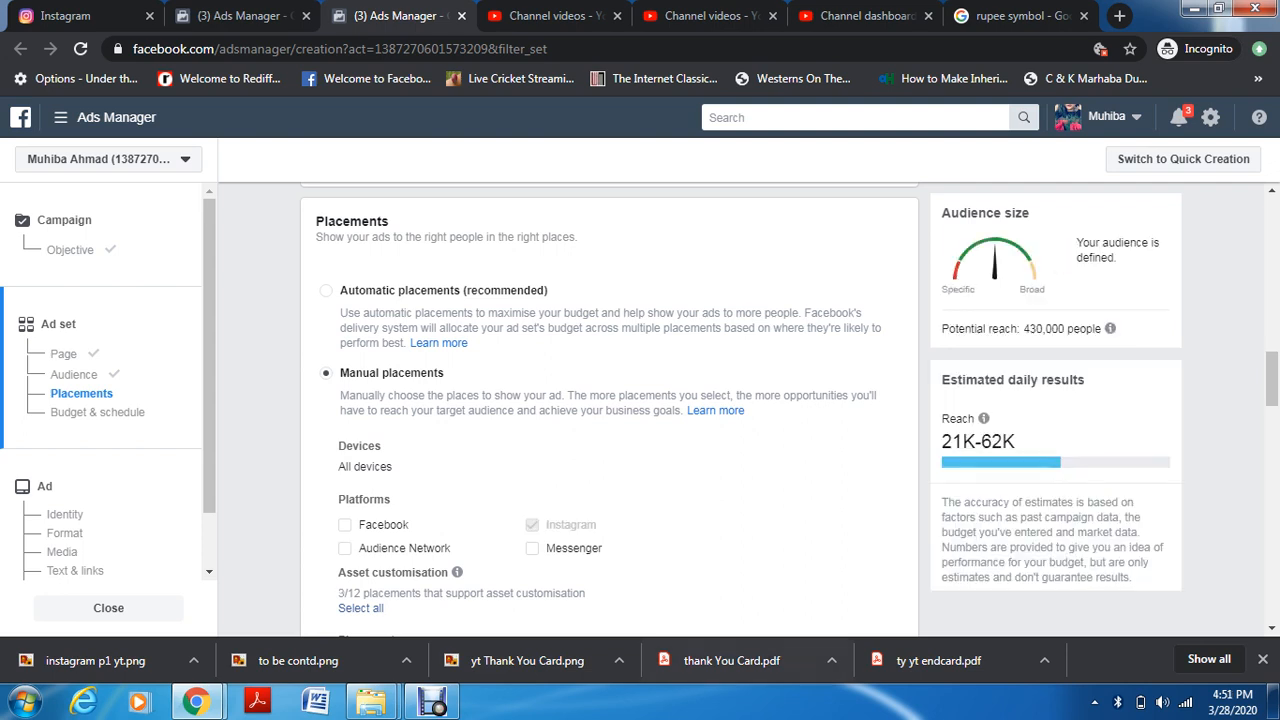
Examine the Feeds and Stories placements, including Instagram feed, Instagram Explore and Instagram Stories
{"action": "scroll", "coordinate": [610, 410], "scroll_direction": "down", "scroll_amount": 2}
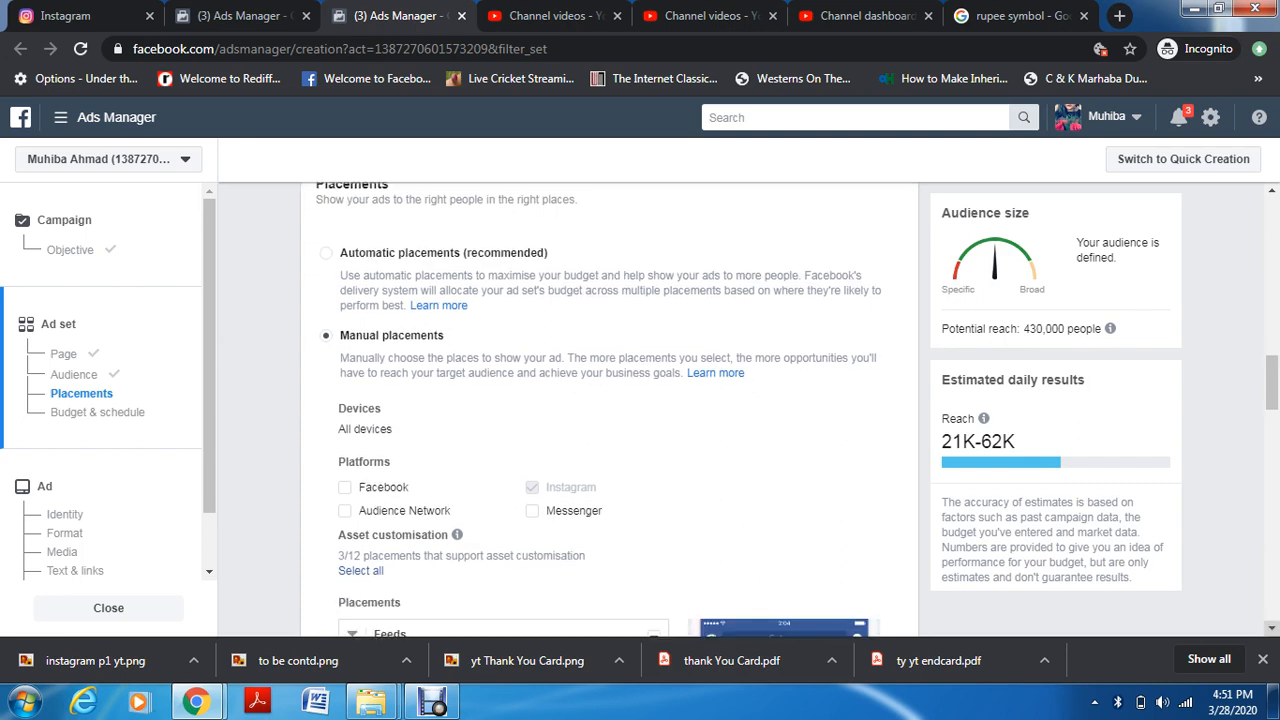
{"action": "scroll", "coordinate": [610, 410], "scroll_direction": "down", "scroll_amount": 1}
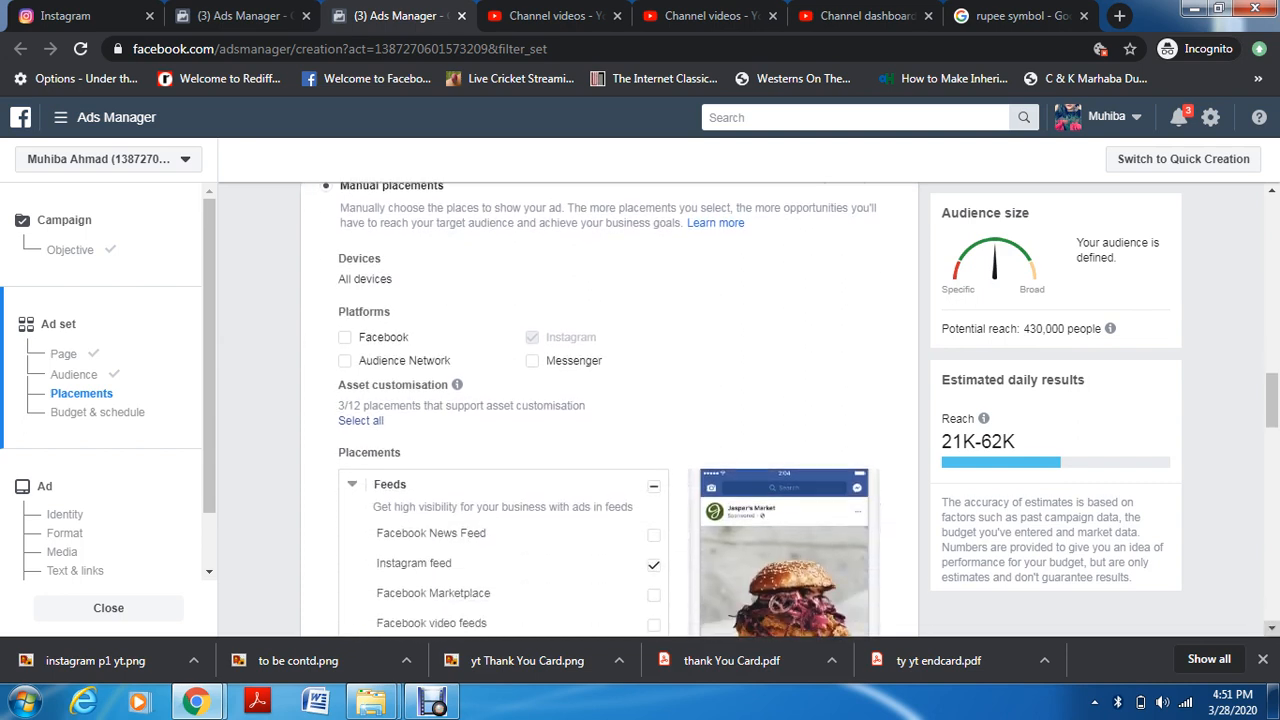
{"action": "scroll", "coordinate": [610, 410], "scroll_direction": "down", "scroll_amount": 1}
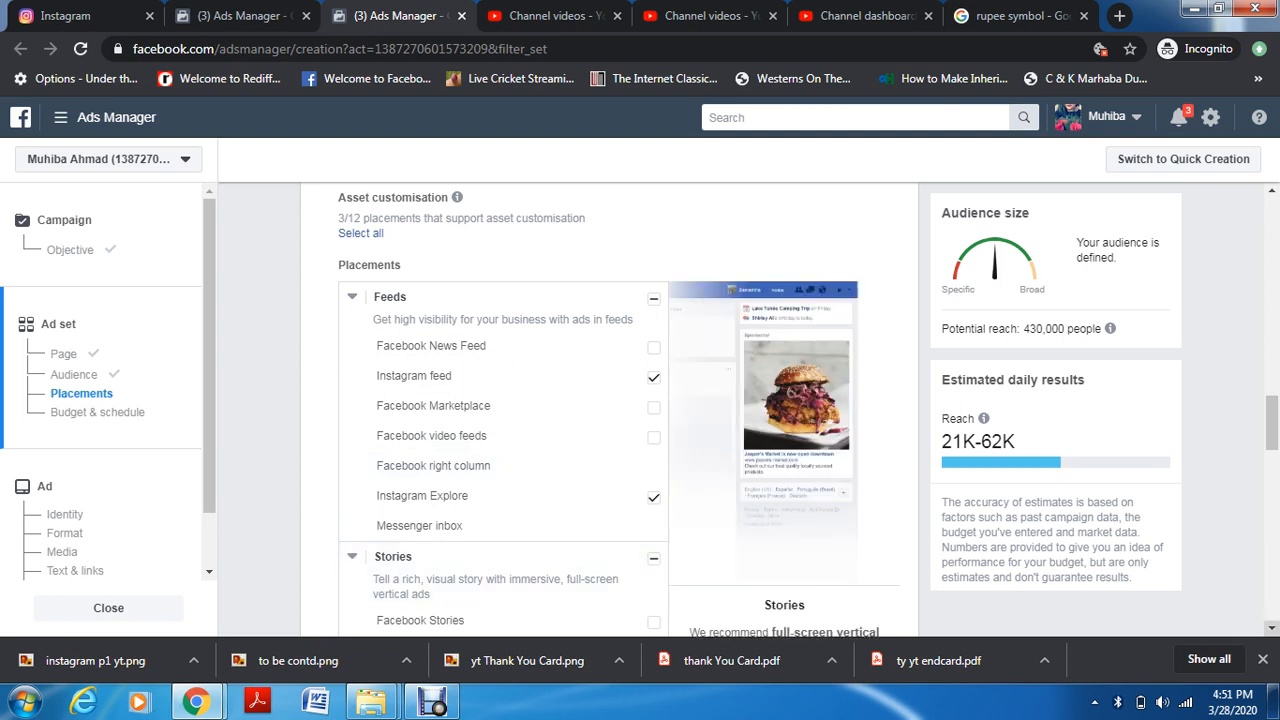
{"action": "scroll", "coordinate": [600, 410], "scroll_direction": "down", "scroll_amount": 2}
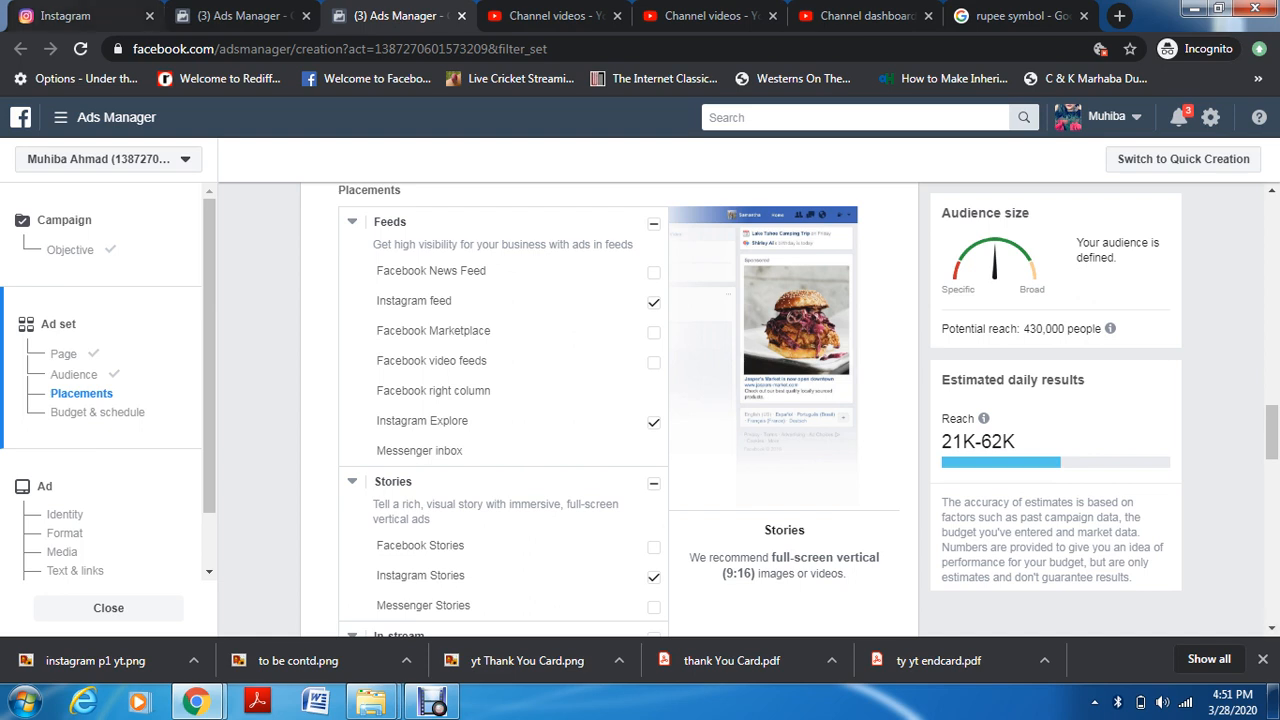
Switch to Instagram to view its home feed and stories area, and return to the ad set's placements in Ads Manager
{"action": "left_click", "coordinate": [80, 16]}
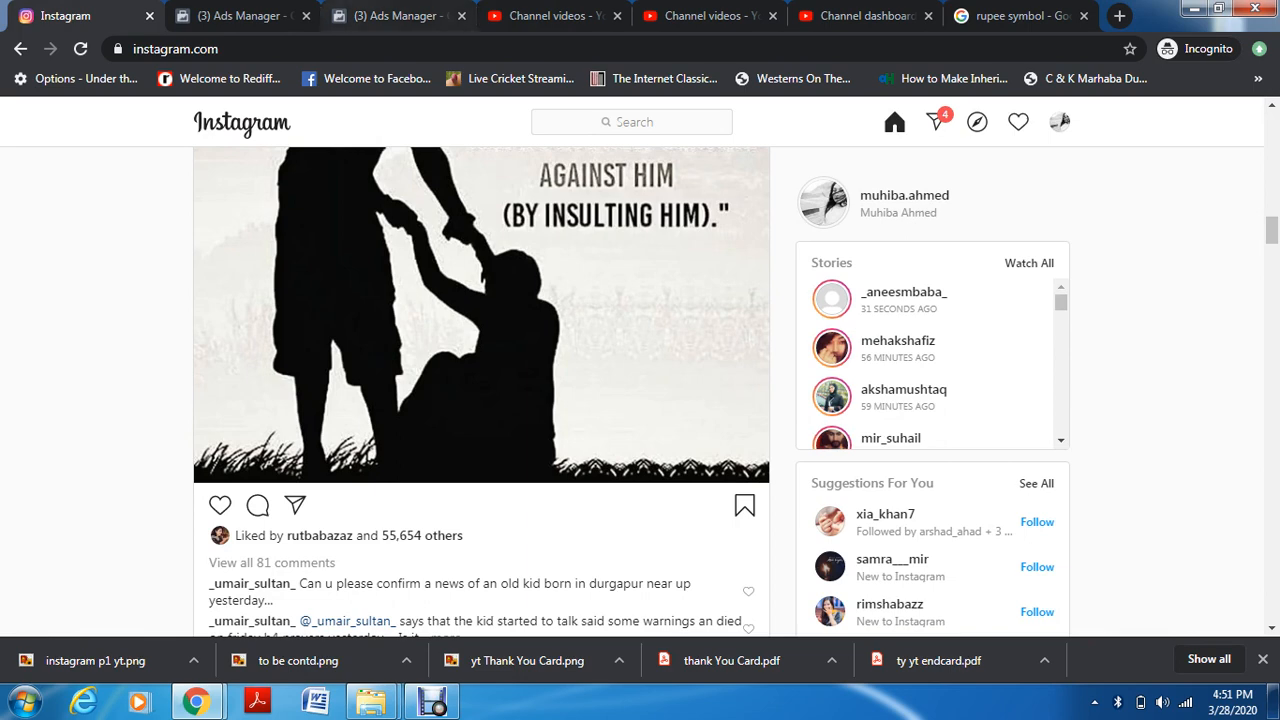
{"action": "left_click", "coordinate": [246, 16]}
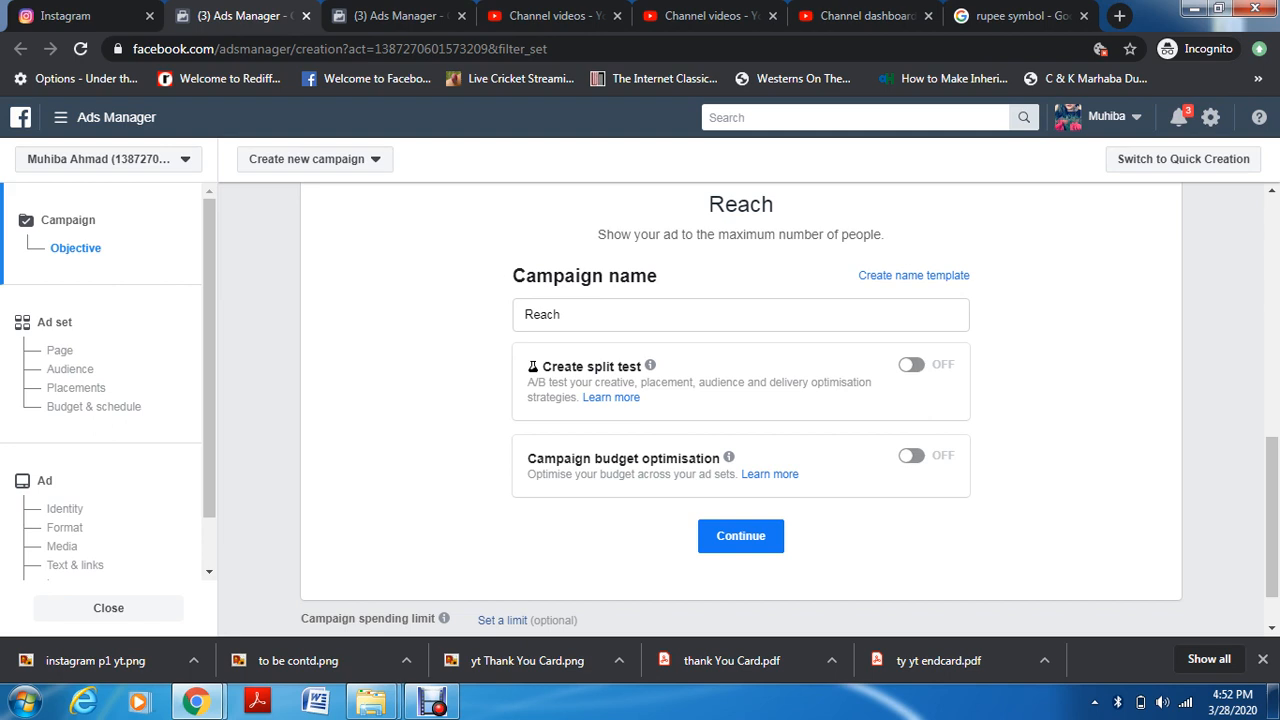
{"action": "left_click", "coordinate": [392, 16]}
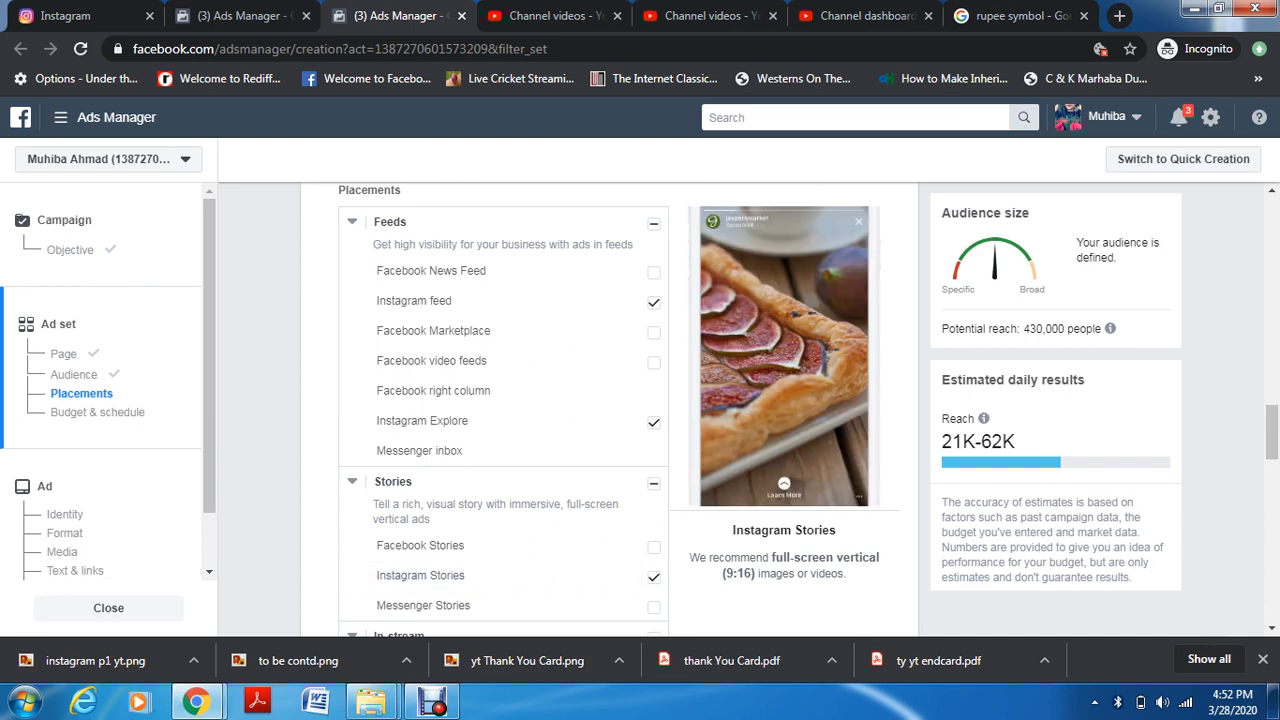
Look through the remaining placement categories down to Apps and sites, and go to the ad set's Budget & schedule settings
{"action": "scroll", "coordinate": [500, 410], "scroll_direction": "down", "scroll_amount": 3}
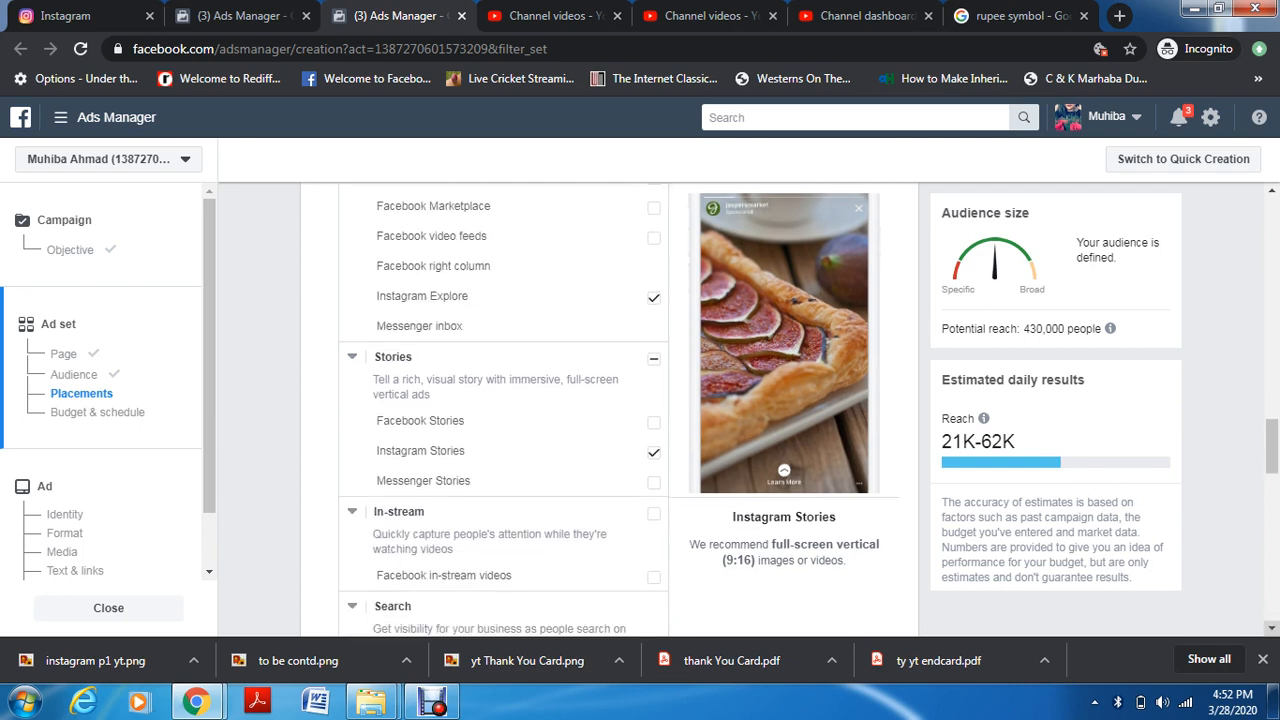
{"action": "scroll", "coordinate": [503, 410], "scroll_direction": "down", "scroll_amount": 2}
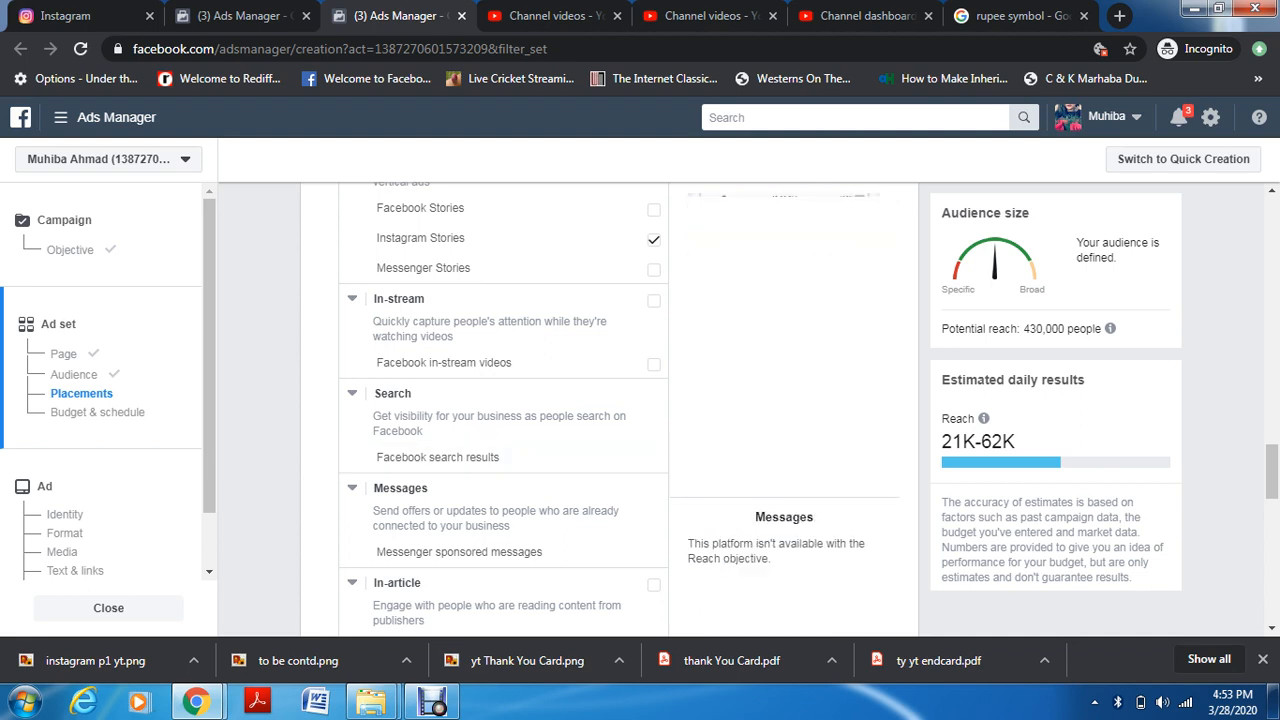
{"action": "scroll", "coordinate": [503, 400], "scroll_direction": "down", "scroll_amount": 2}
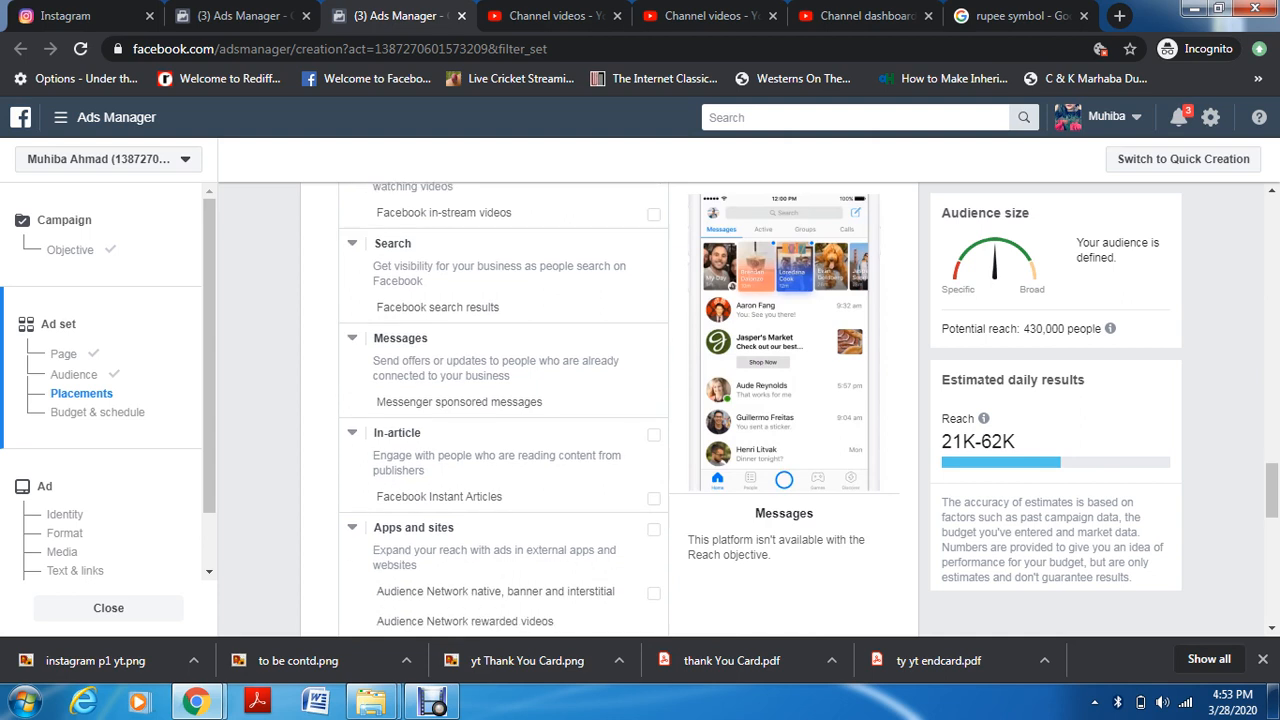
{"action": "scroll", "coordinate": [503, 400], "scroll_direction": "down", "scroll_amount": 1}
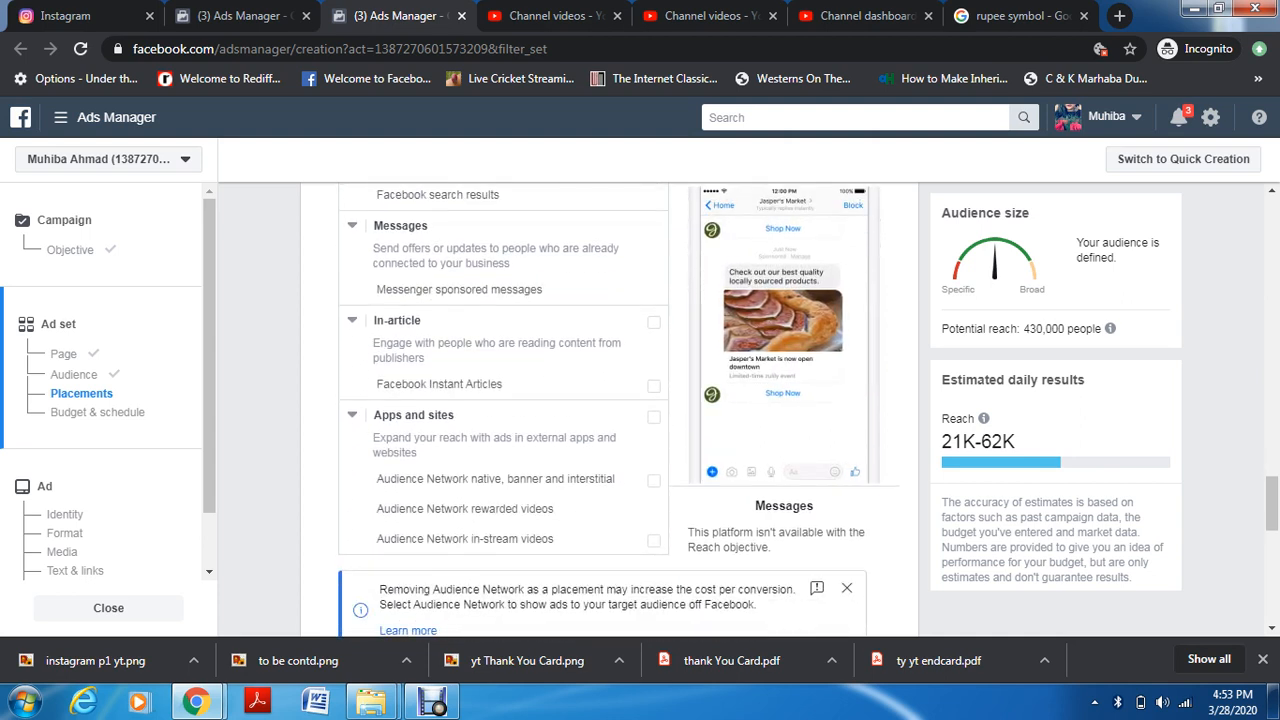
{"action": "scroll", "coordinate": [503, 400], "scroll_direction": "down", "scroll_amount": 1}
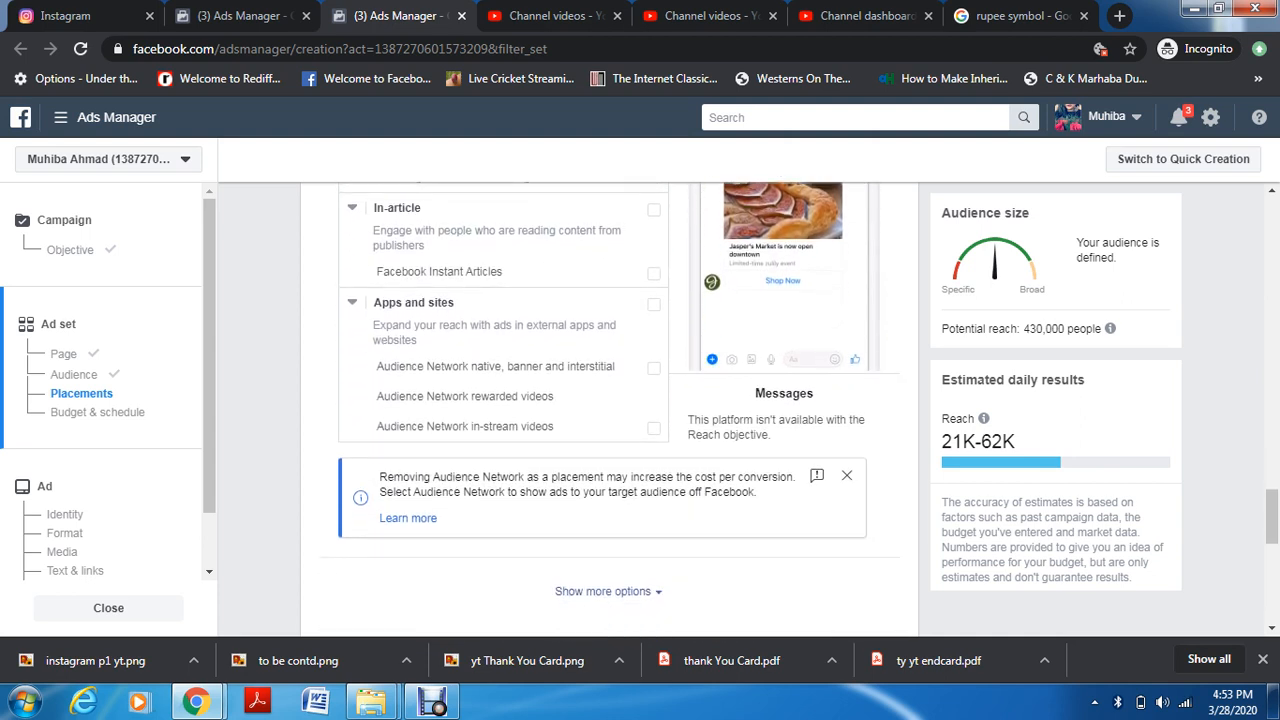
{"action": "scroll", "coordinate": [610, 400], "scroll_direction": "down", "scroll_amount": 1}
{"action": "scroll", "coordinate": [610, 400], "scroll_direction": "down", "scroll_amount": 1}
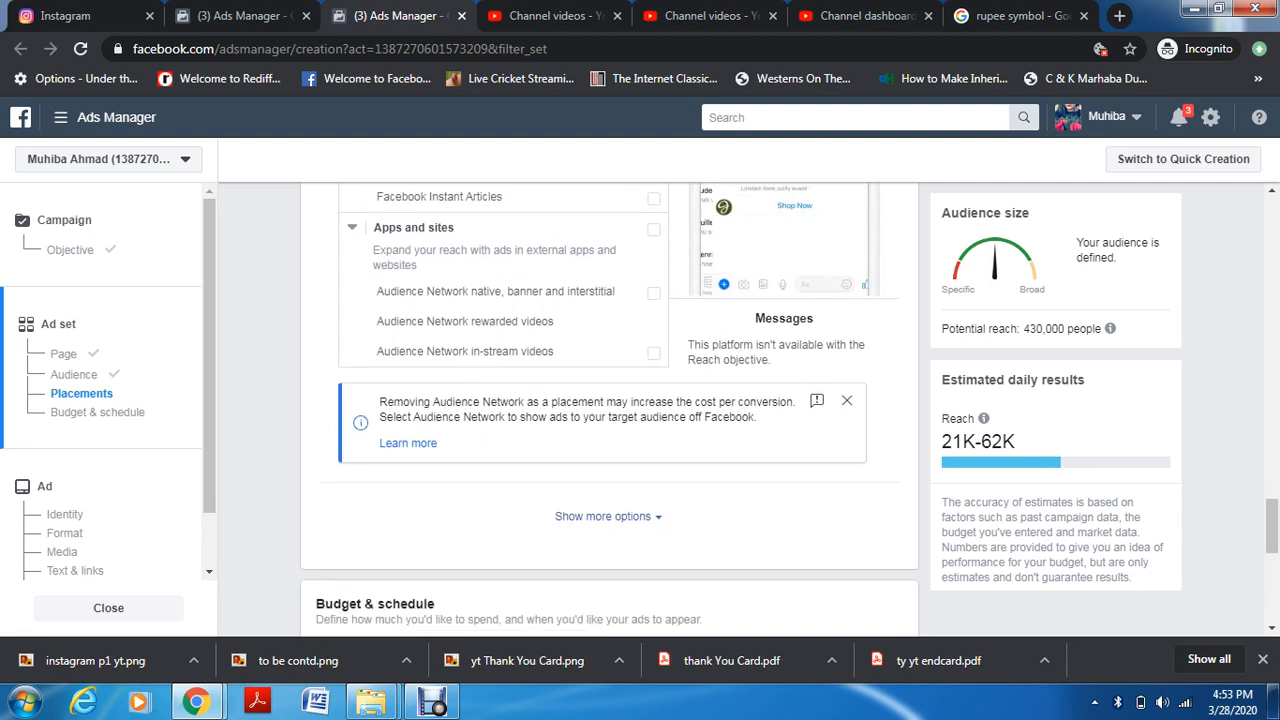
{"action": "scroll", "coordinate": [610, 400], "scroll_direction": "down", "scroll_amount": 1}
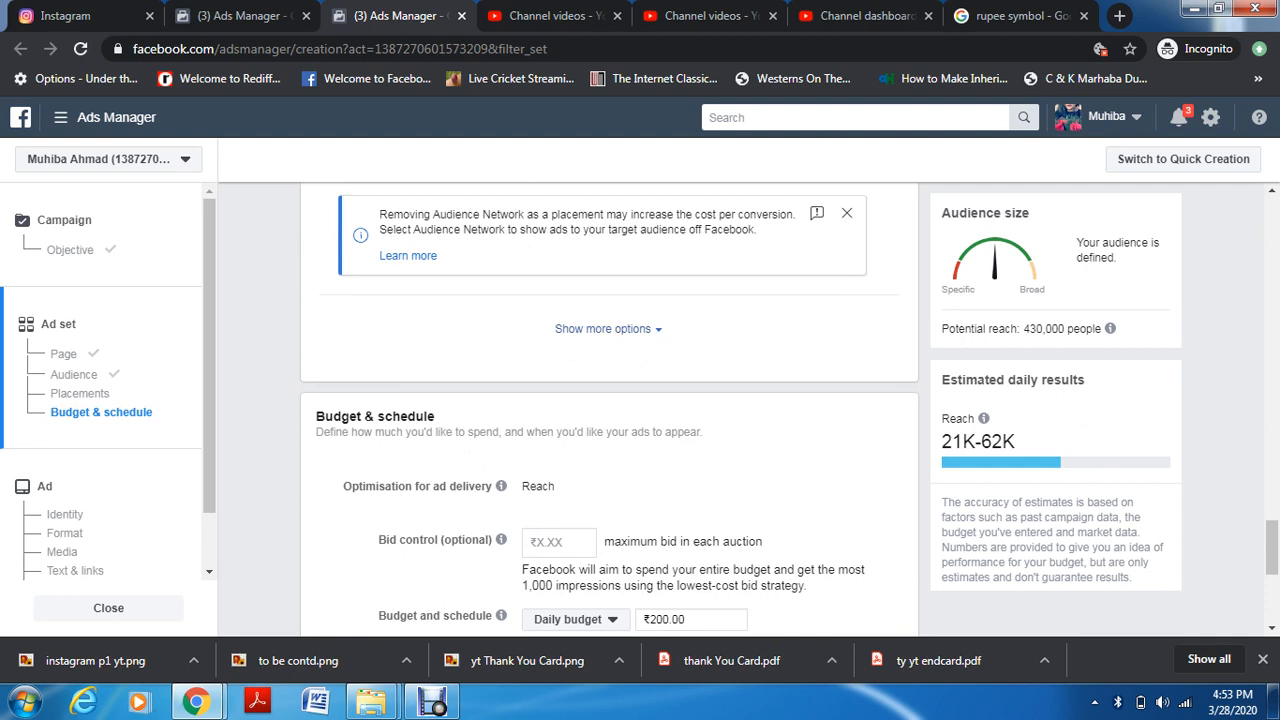
{"action": "scroll", "coordinate": [609, 410], "scroll_direction": "down", "scroll_amount": 2}
{"action": "scroll", "coordinate": [609, 410], "scroll_direction": "down", "scroll_amount": 1}
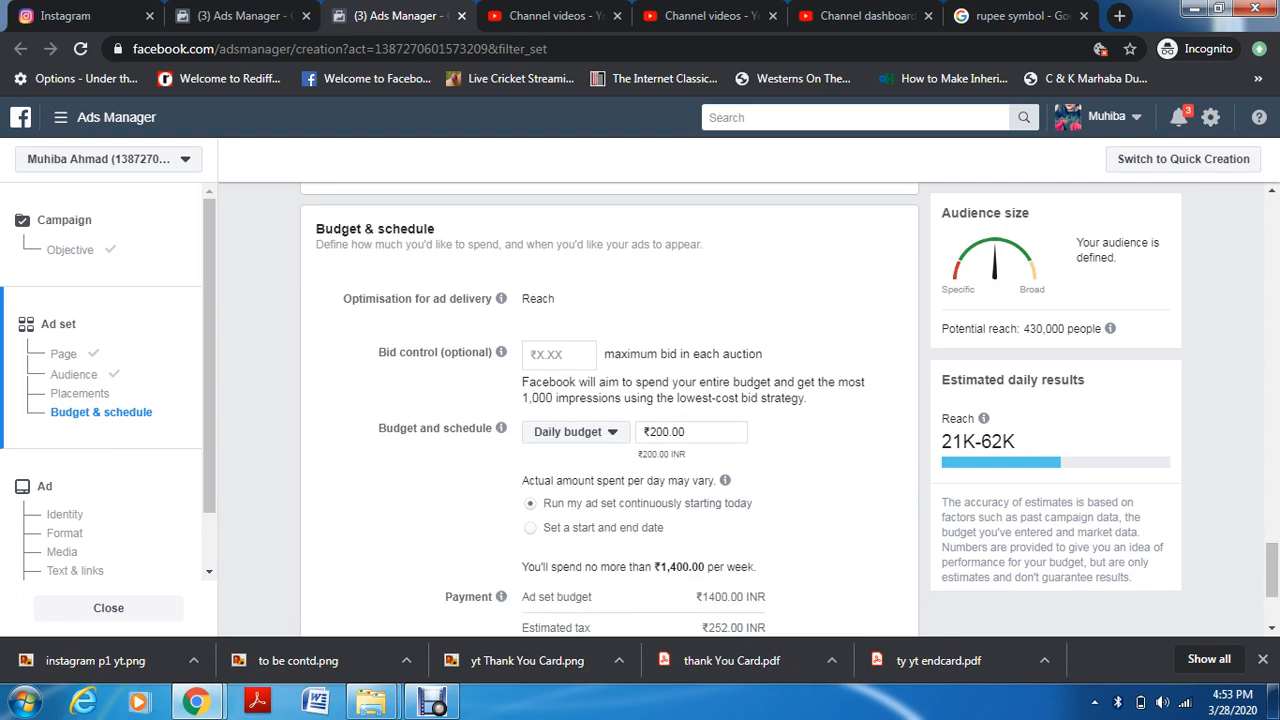
Switch the ad set from a daily to a lifetime budget and set the amount to ₹1,000
{"action": "left_click", "coordinate": [576, 432]}
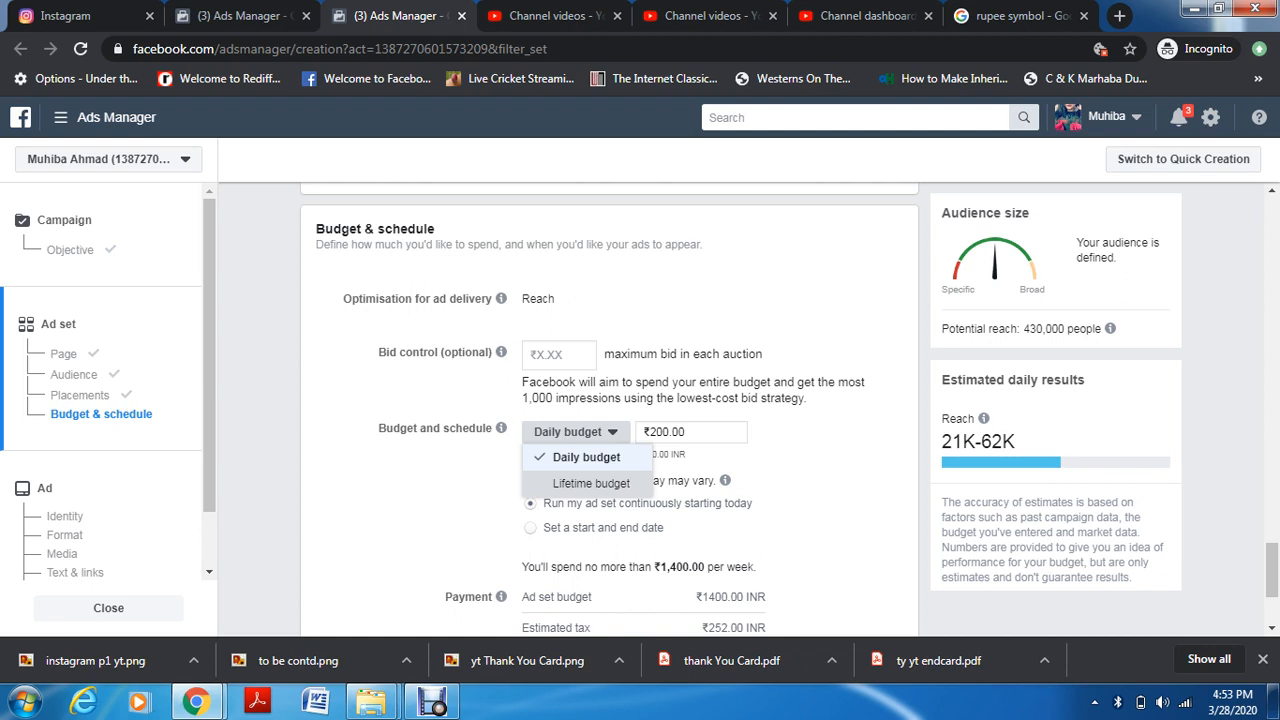
{"action": "left_click", "coordinate": [591, 483]}
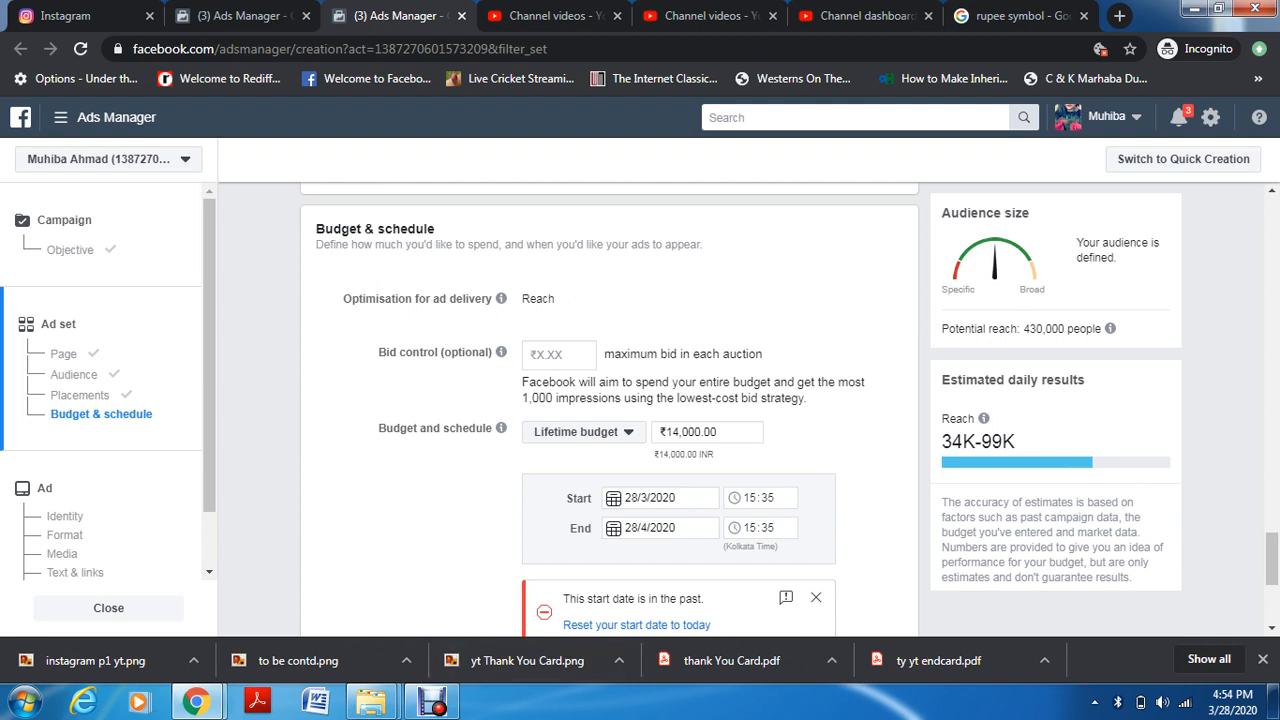
{"action": "scroll", "coordinate": [610, 410], "scroll_direction": "down", "scroll_amount": 1}
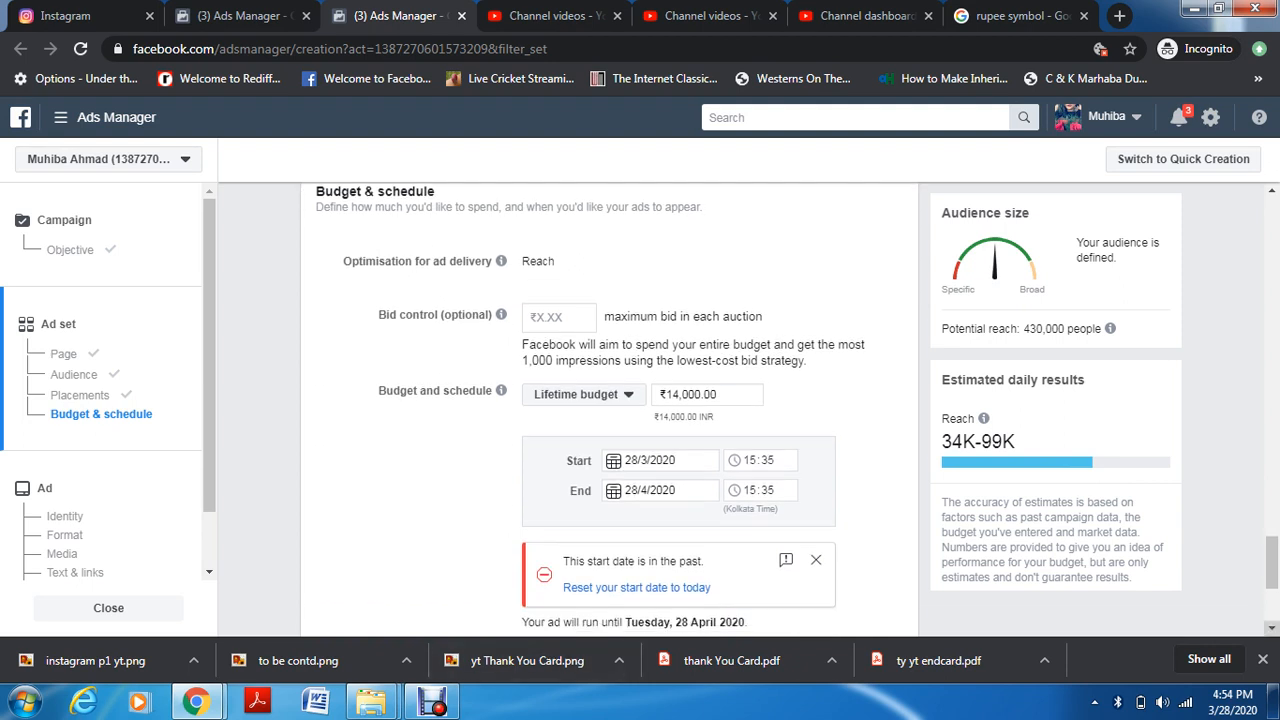
{"action": "scroll", "coordinate": [610, 410], "scroll_direction": "down", "scroll_amount": 1}
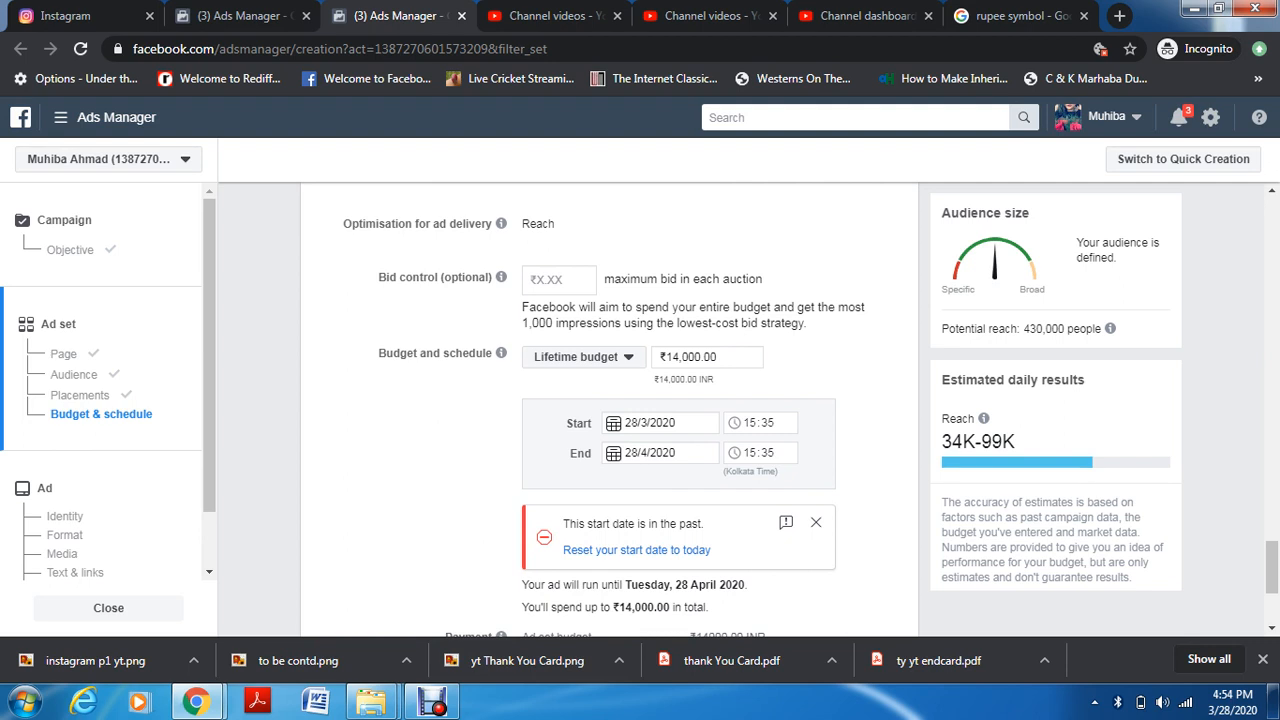
{"action": "left_click_drag", "start_coordinate": [722, 357], "coordinate": [656, 357]}
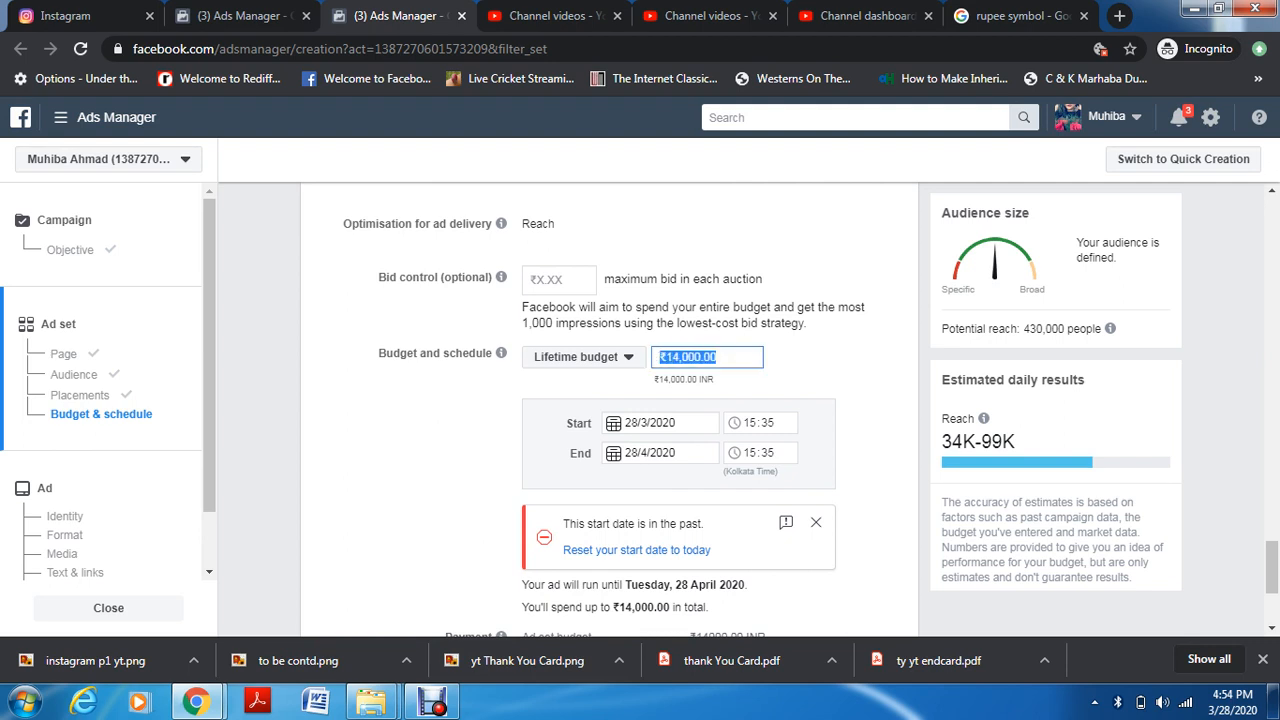
{"action": "key", "text": "BackSpace"}
{"action": "type", "text": "1000"}
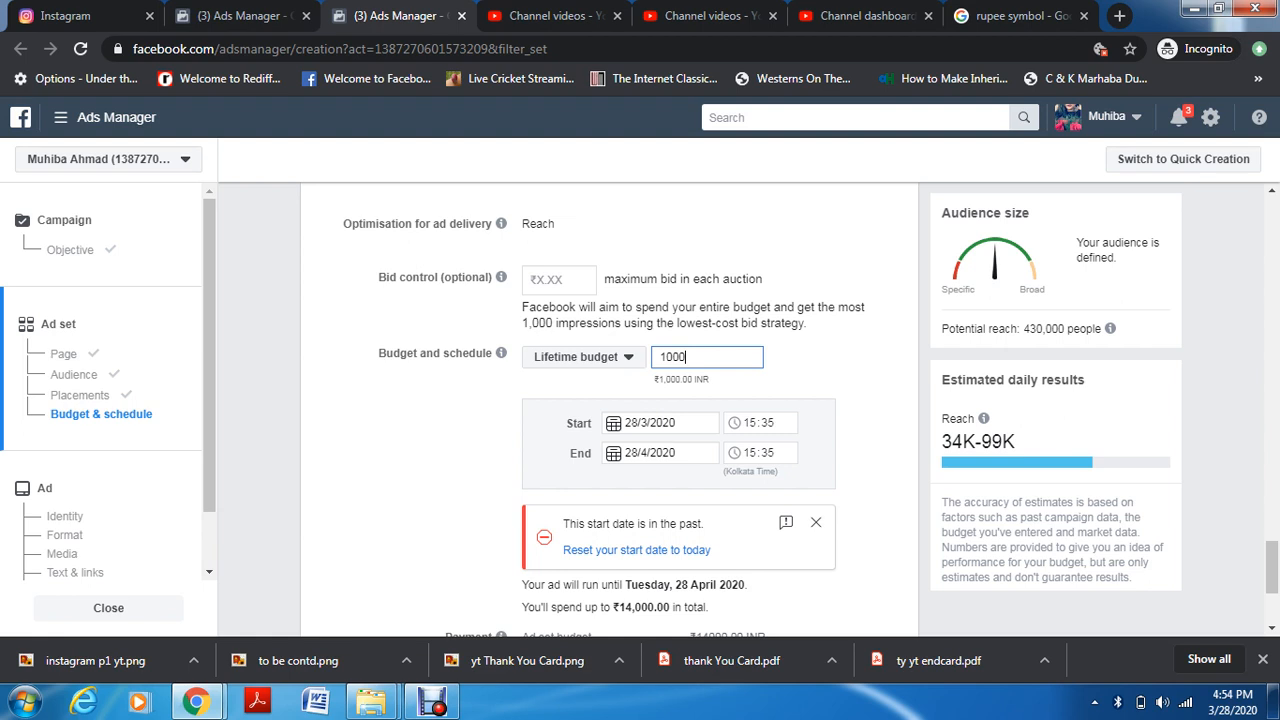
Set the ad set's end date to 31 March 2020
{"action": "left_click", "coordinate": [676, 453]}
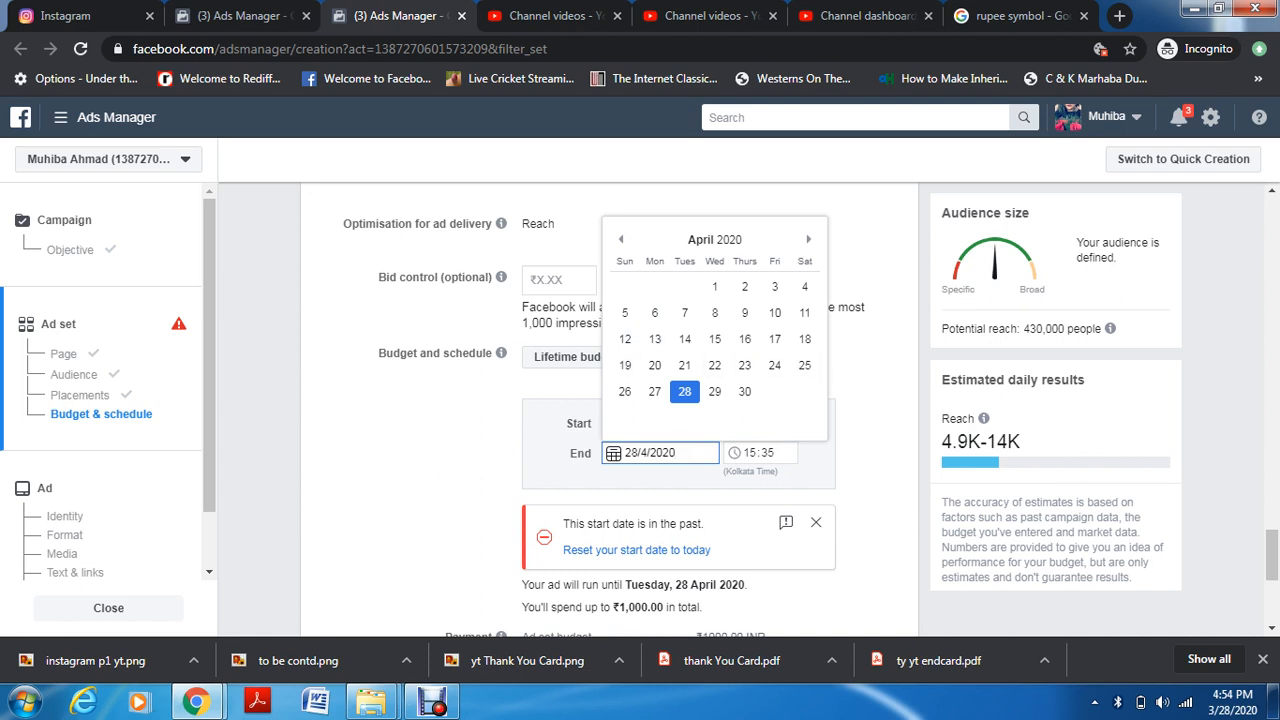
{"action": "left_click", "coordinate": [621, 239]}
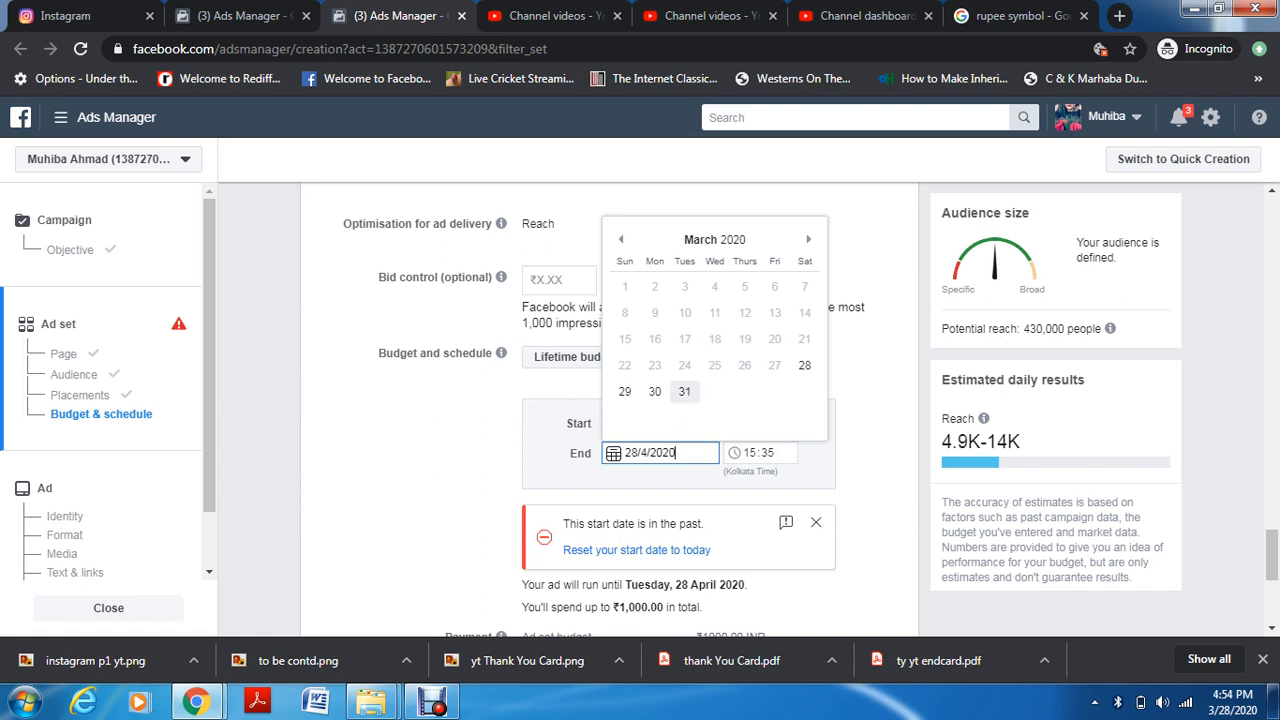
{"action": "left_click", "coordinate": [684, 391]}
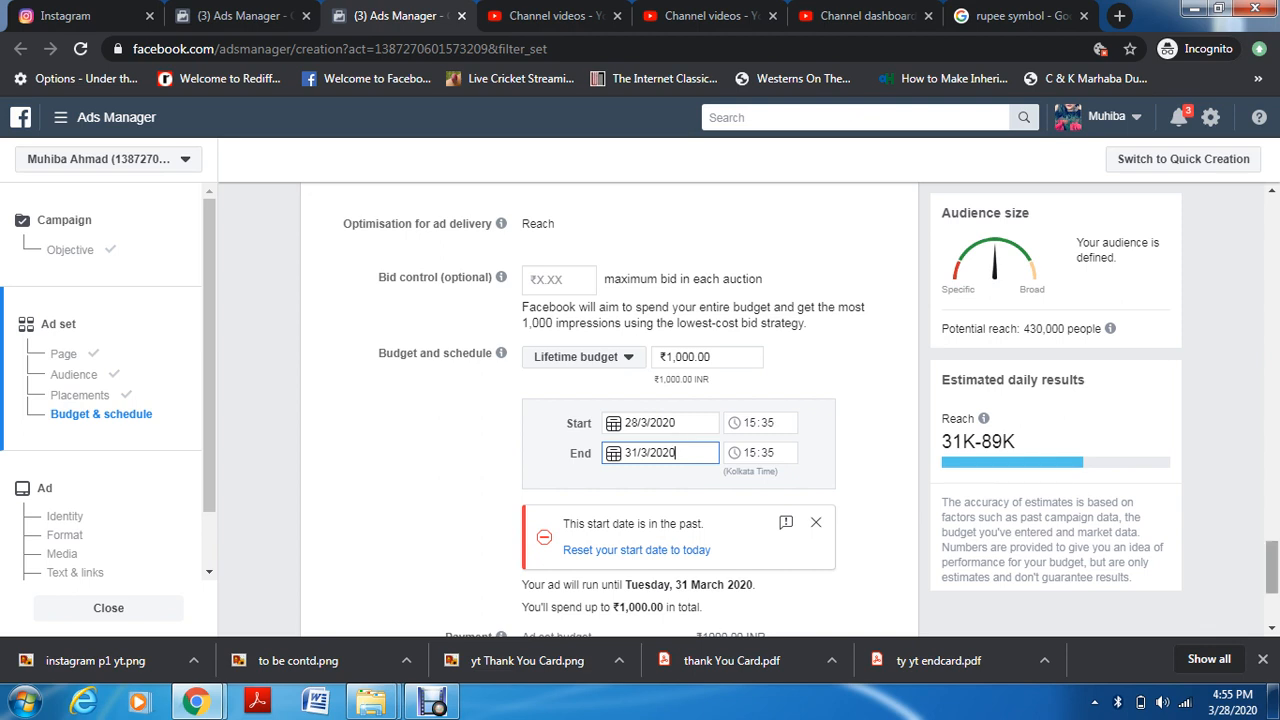
Reset the past start date to today, check the explanation of the estimated daily reach, and continue to the ad setup
{"action": "scroll", "coordinate": [622, 410], "scroll_direction": "down", "scroll_amount": 1}
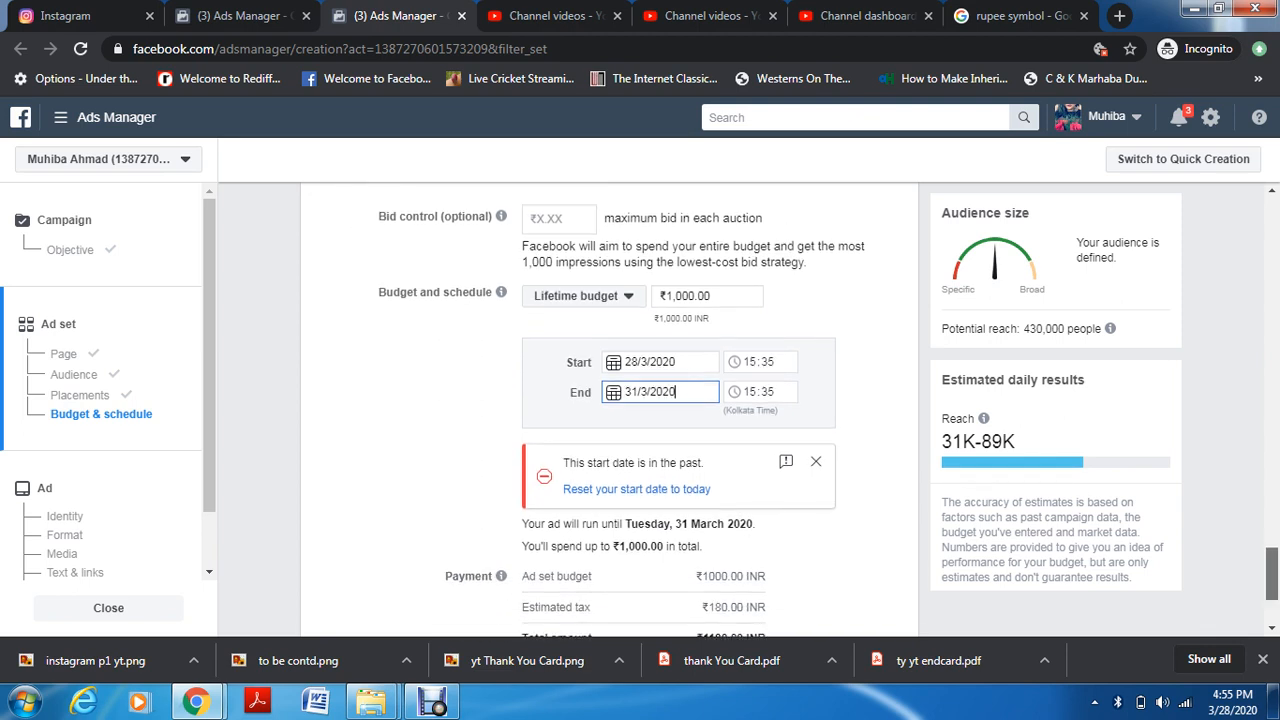
{"action": "scroll", "coordinate": [622, 410], "scroll_direction": "down", "scroll_amount": 1}
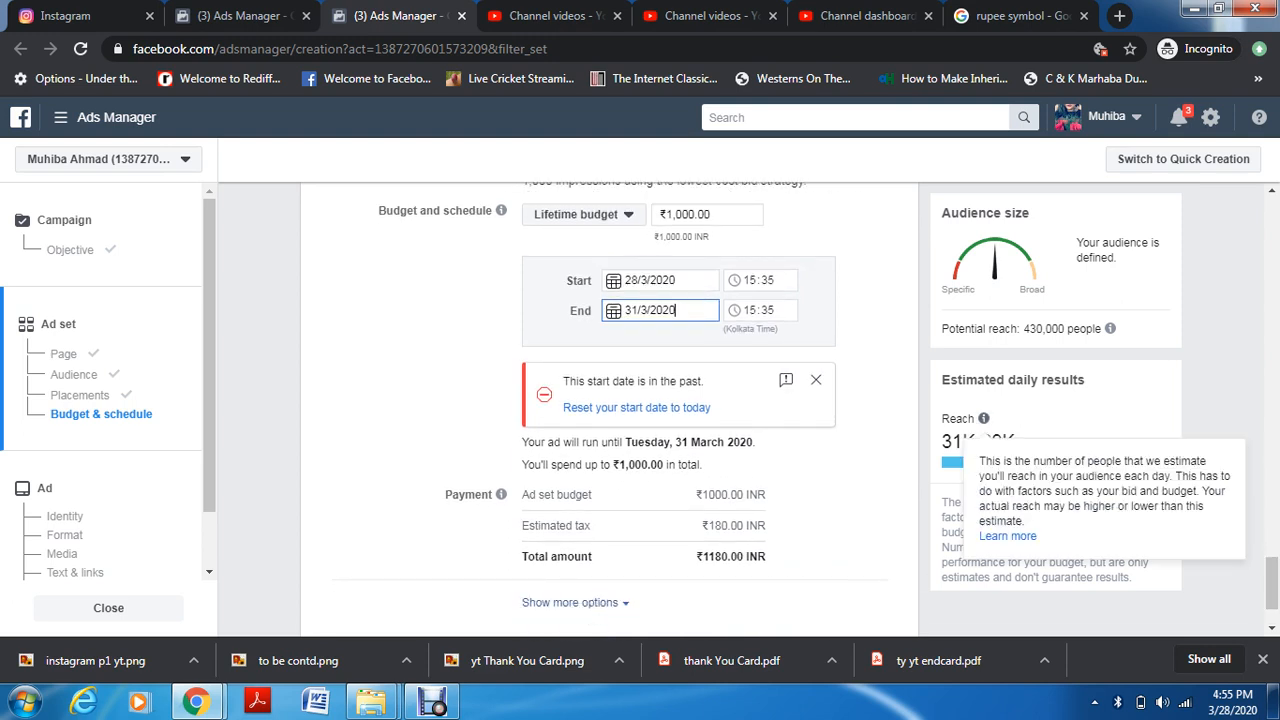
{"action": "left_click", "coordinate": [636, 408]}
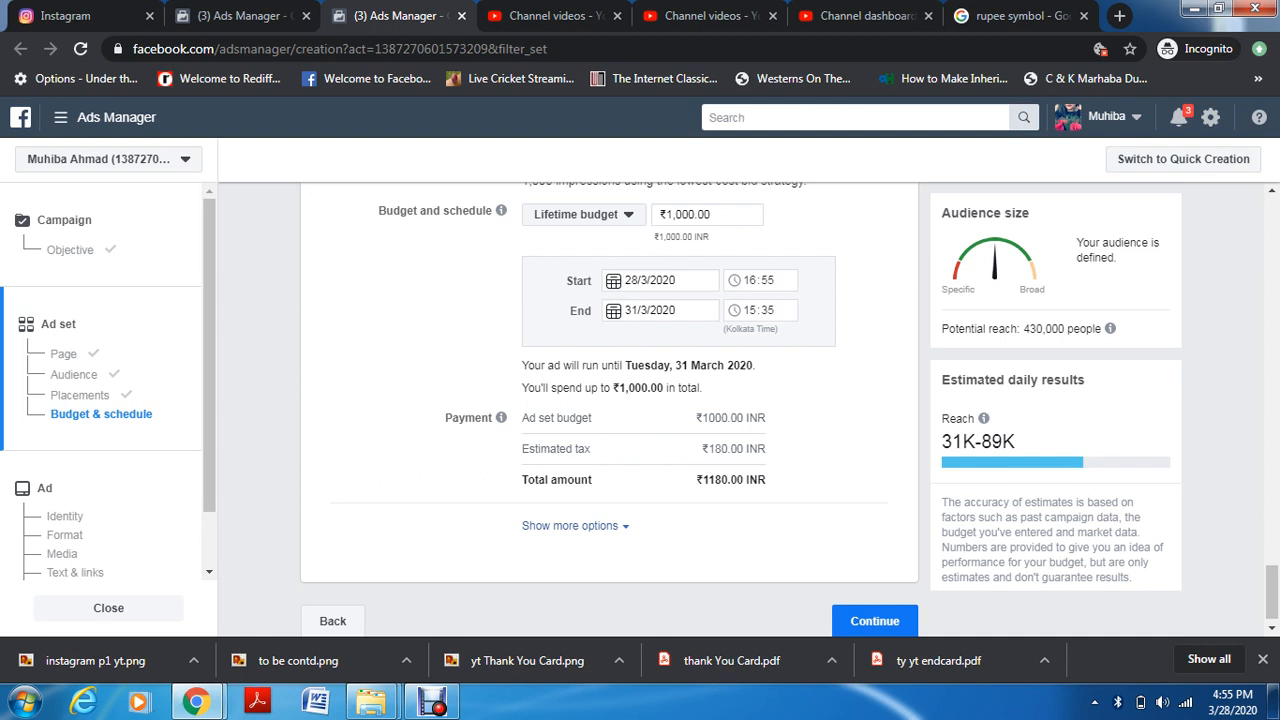
{"action": "mouse_move", "coordinate": [983, 418]}
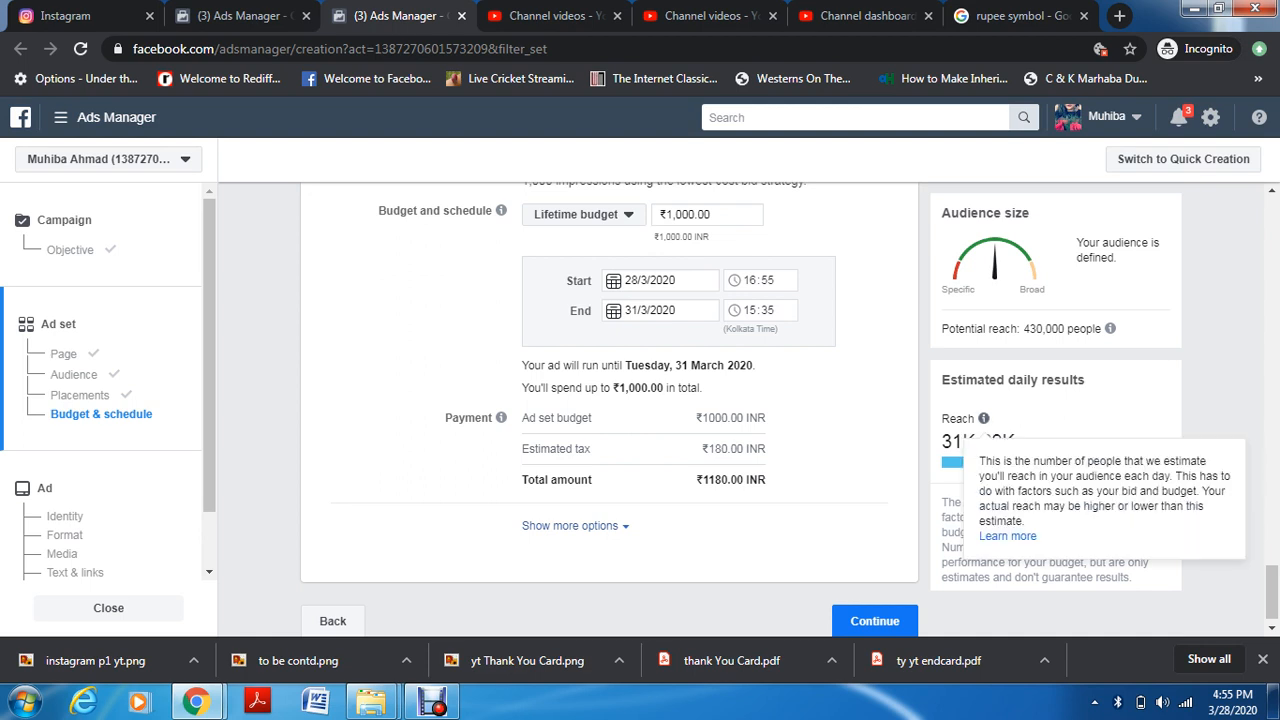
{"action": "left_click", "coordinate": [875, 621]}
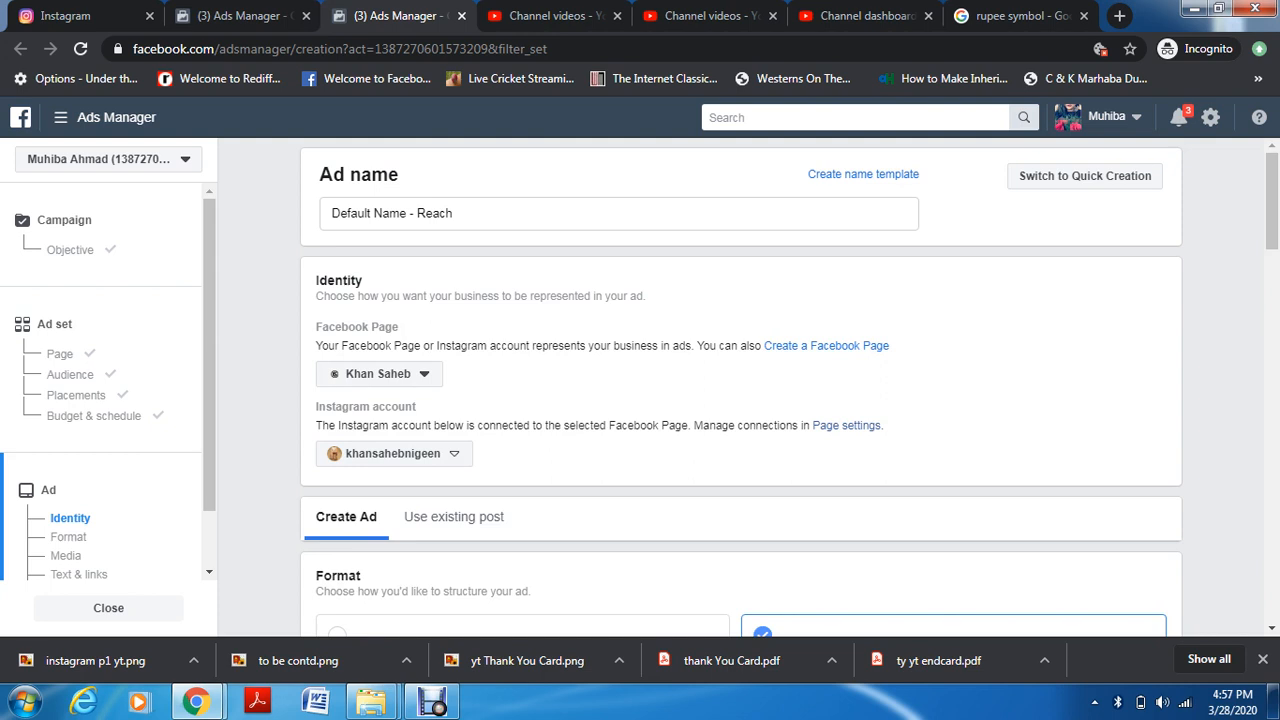
Replace the default part of the ad name so it reads "instagram ks - Reach"
{"action": "left_click_drag", "start_coordinate": [407, 213], "coordinate": [331, 213]}
{"action": "type", "text": "insta"}
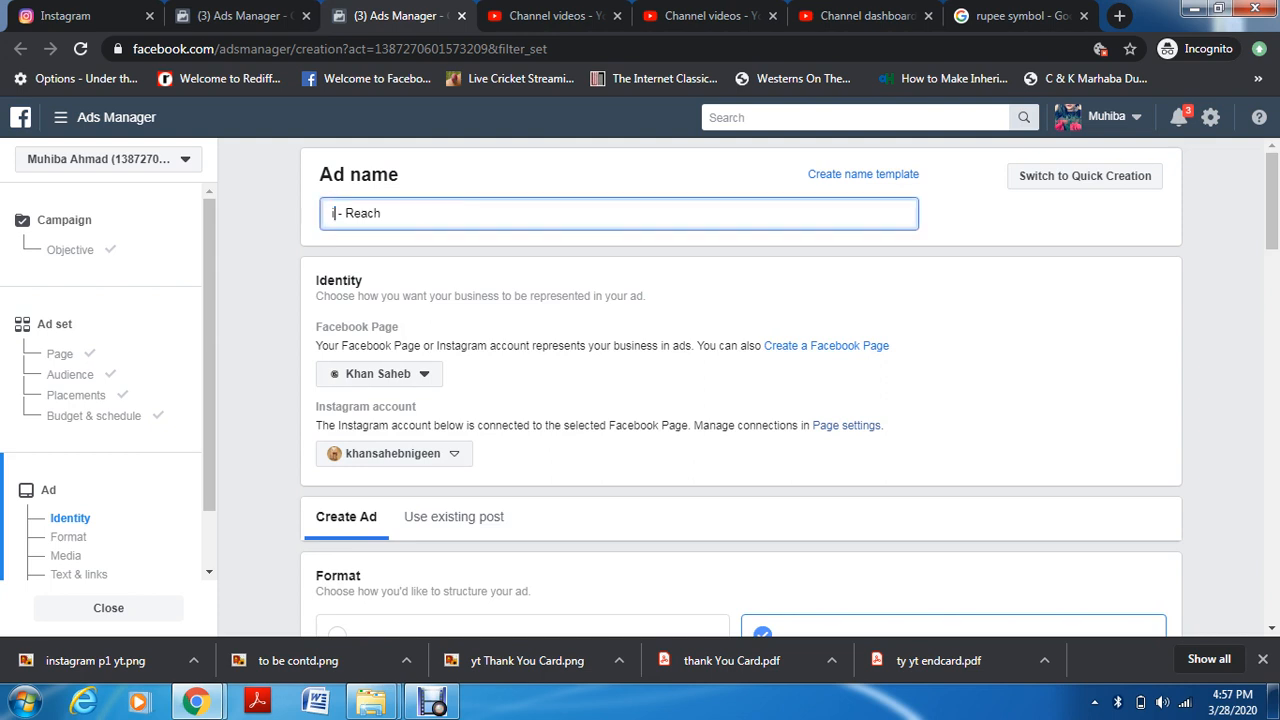
{"action": "type", "text": "gram ks"}
{"action": "left_click", "coordinate": [432, 702]}
{"action": "left_click", "coordinate": [916, 127]}
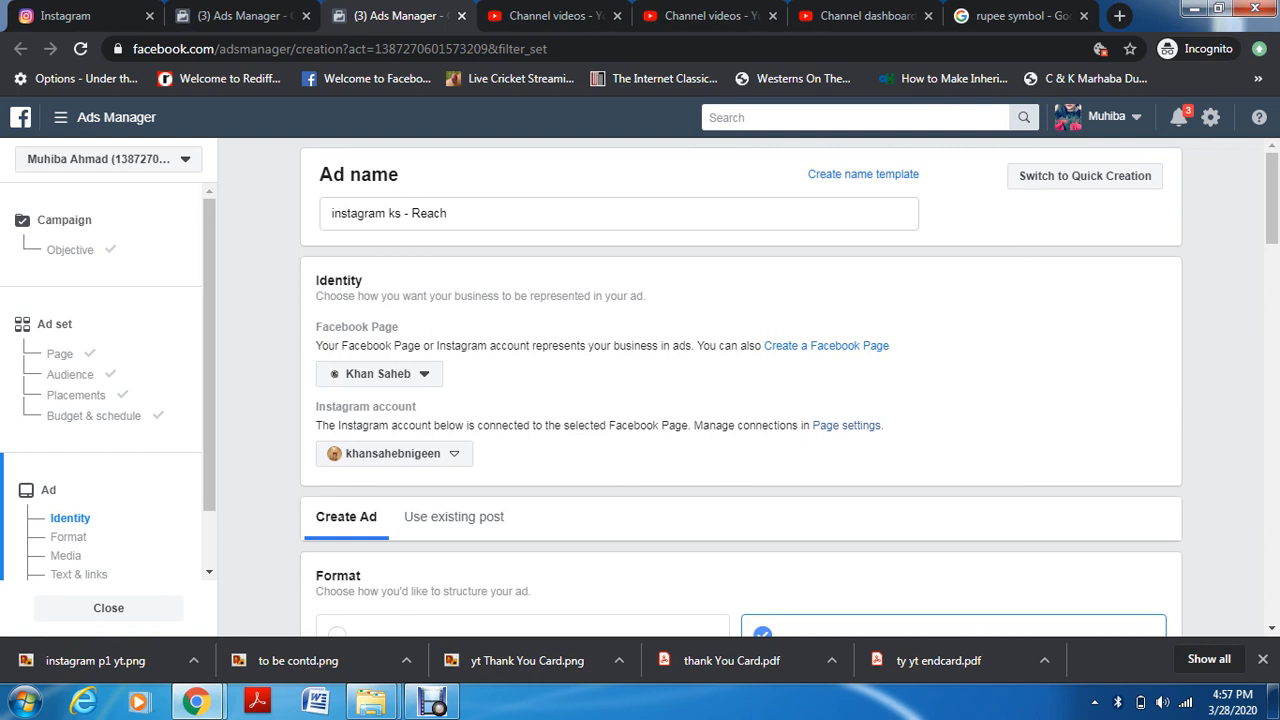
{"action": "left_click", "coordinate": [352, 214]}
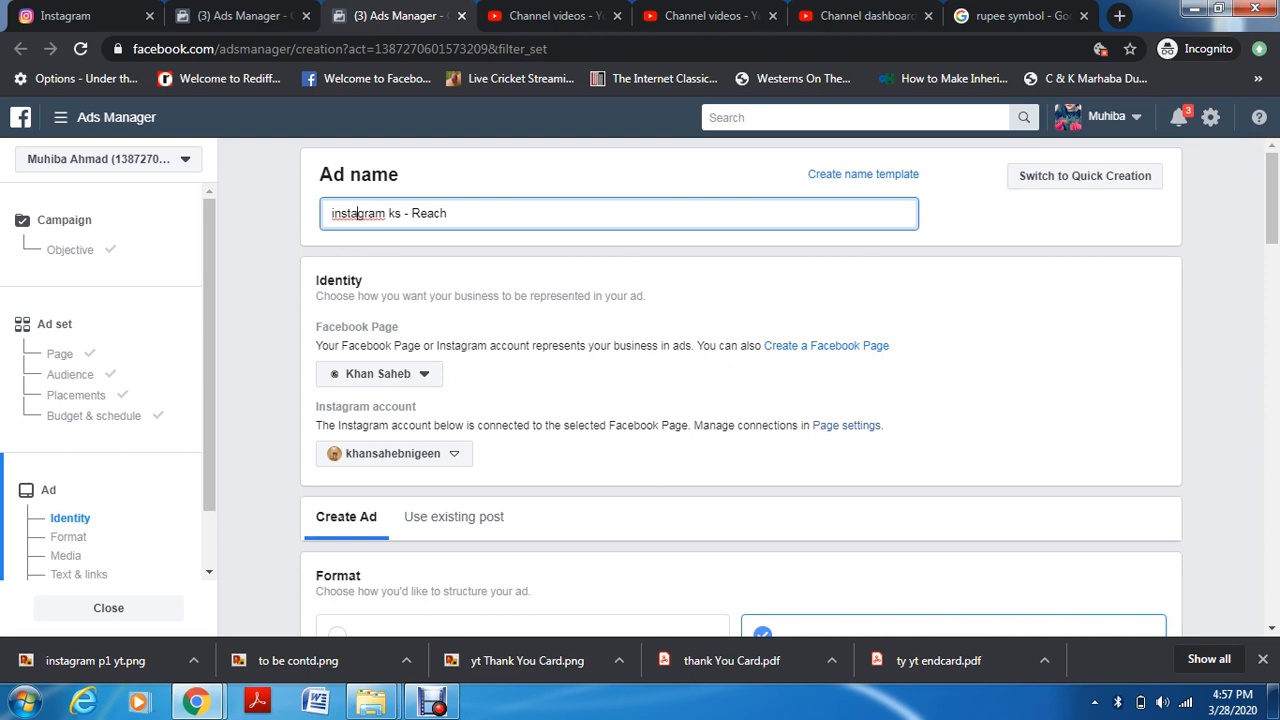
Examine the ad's identity settings and the Carousel and Single image or video format options
{"action": "scroll", "coordinate": [740, 390], "scroll_direction": "down", "scroll_amount": 1}
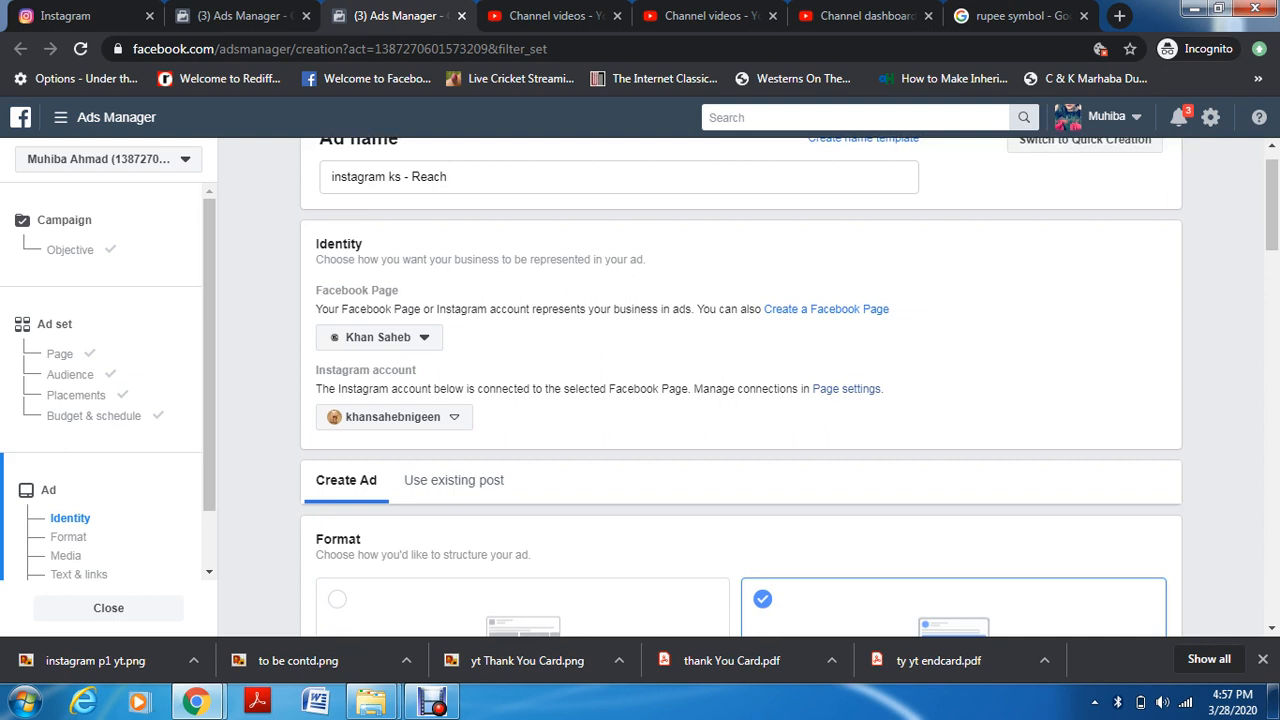
{"action": "scroll", "coordinate": [740, 390], "scroll_direction": "down", "scroll_amount": 1}
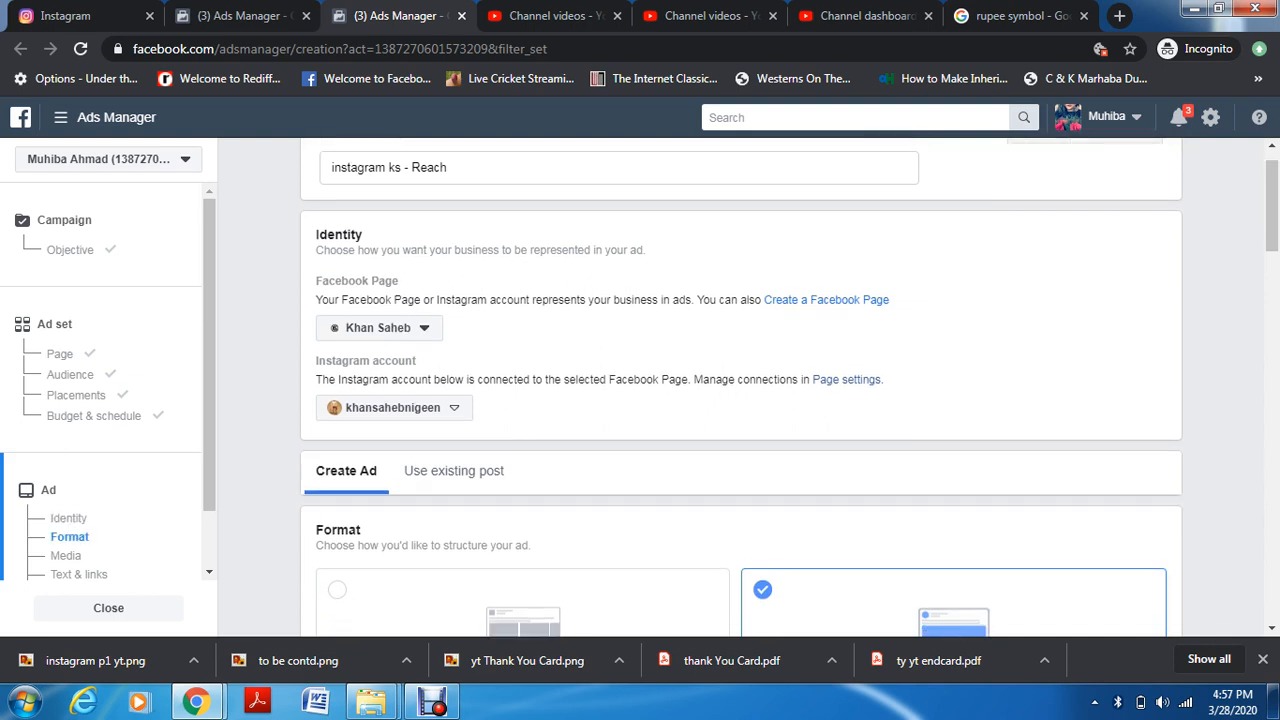
{"action": "scroll", "coordinate": [900, 470], "scroll_direction": "down", "scroll_amount": 4}
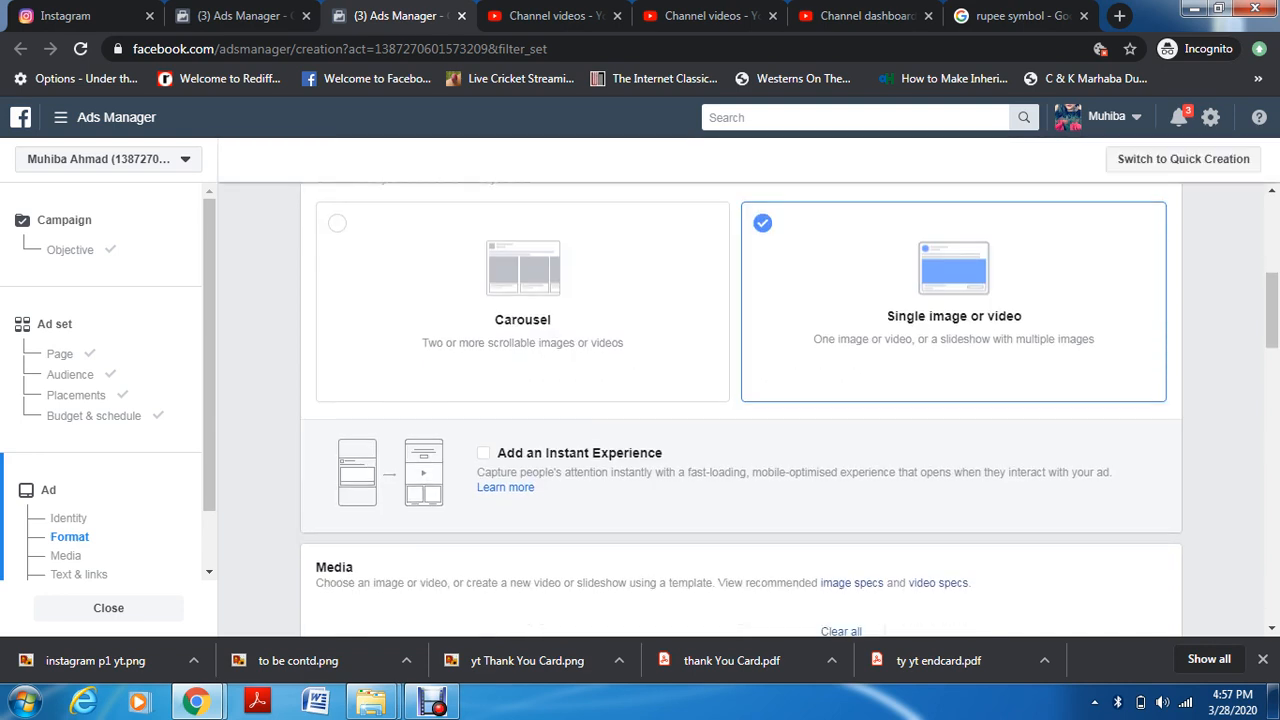
{"action": "scroll", "coordinate": [900, 470], "scroll_direction": "up", "scroll_amount": 2}
{"action": "scroll", "coordinate": [740, 420], "scroll_direction": "up", "scroll_amount": 2}
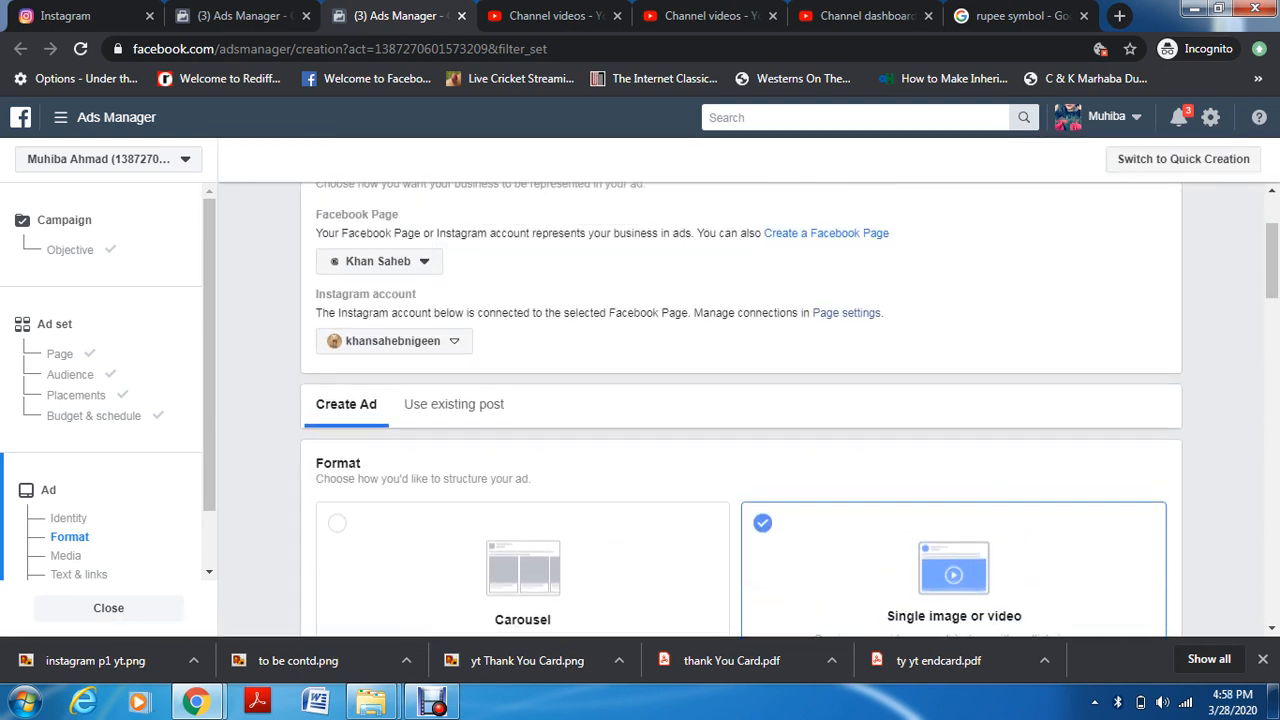
{"action": "scroll", "coordinate": [740, 420], "scroll_direction": "down", "scroll_amount": 2}
{"action": "scroll", "coordinate": [740, 420], "scroll_direction": "down", "scroll_amount": 2}
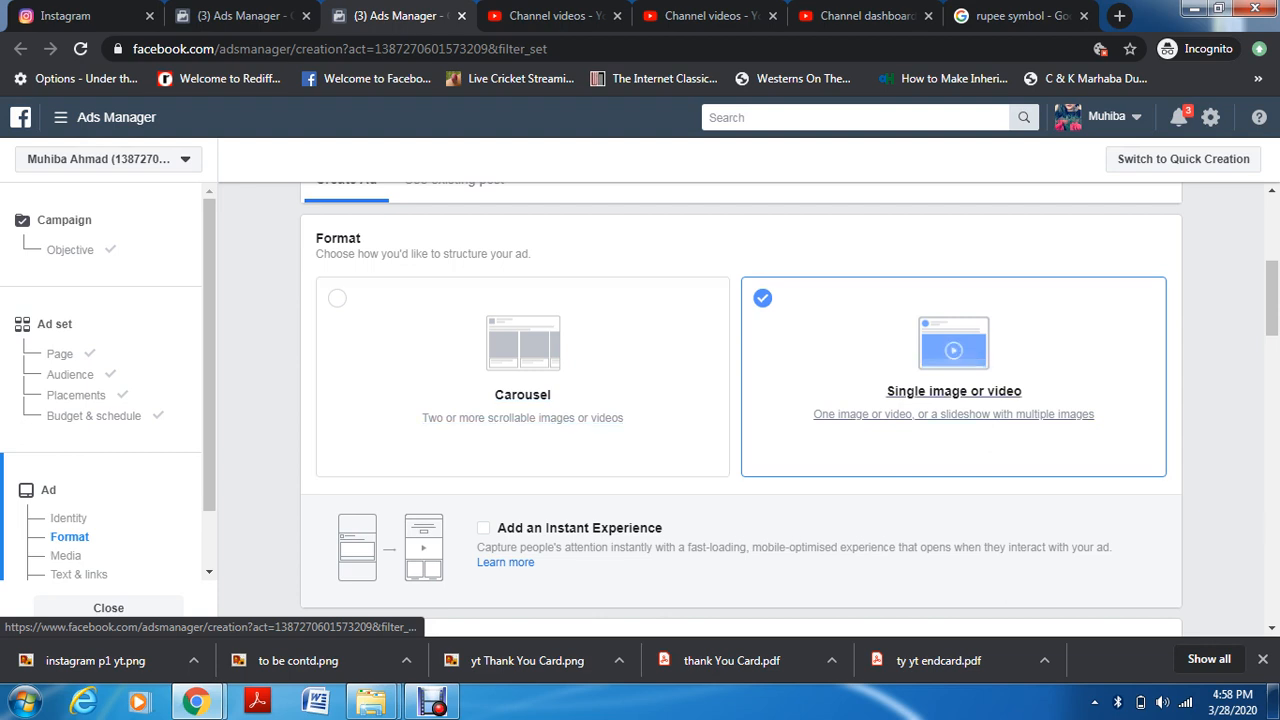
Go to the ad's Media section and dismiss the tip about boosting performance with video templates
{"action": "scroll", "coordinate": [953, 377], "scroll_direction": "down", "scroll_amount": 2}
{"action": "scroll", "coordinate": [953, 377], "scroll_direction": "down", "scroll_amount": 3}
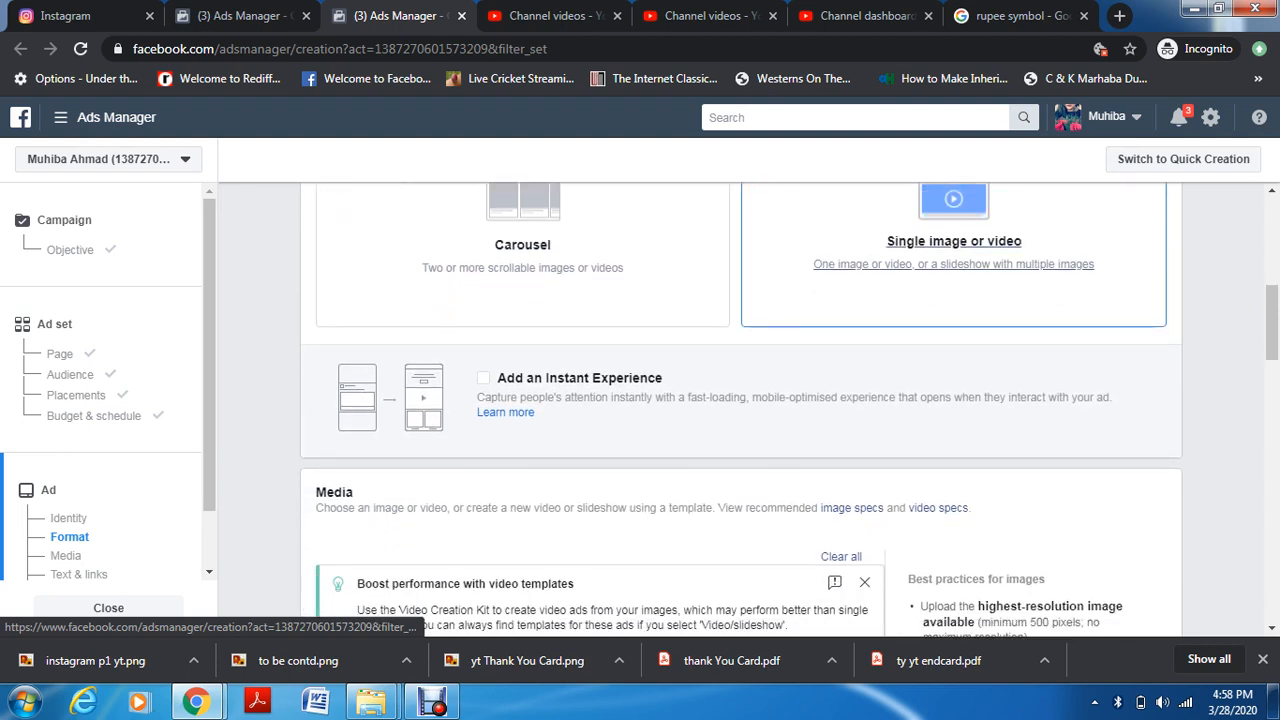
{"action": "scroll", "coordinate": [953, 377], "scroll_direction": "down", "scroll_amount": 2}
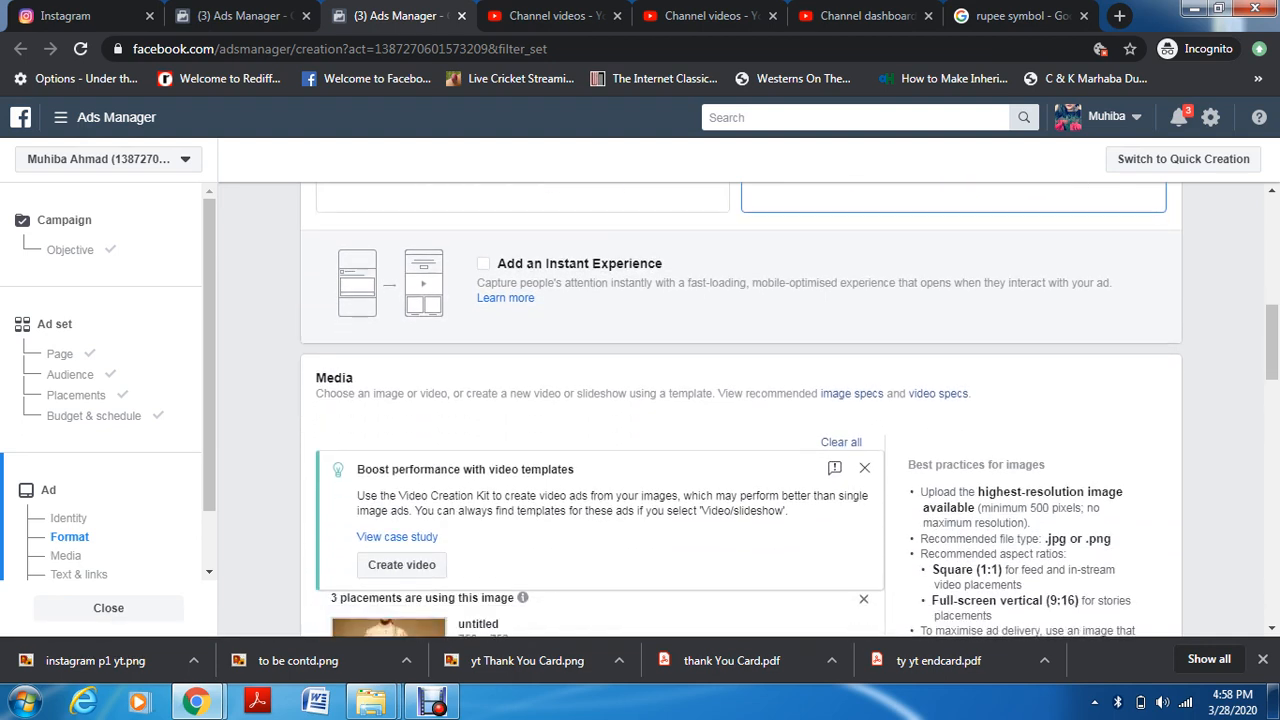
{"action": "scroll", "coordinate": [953, 377], "scroll_direction": "down", "scroll_amount": 1}
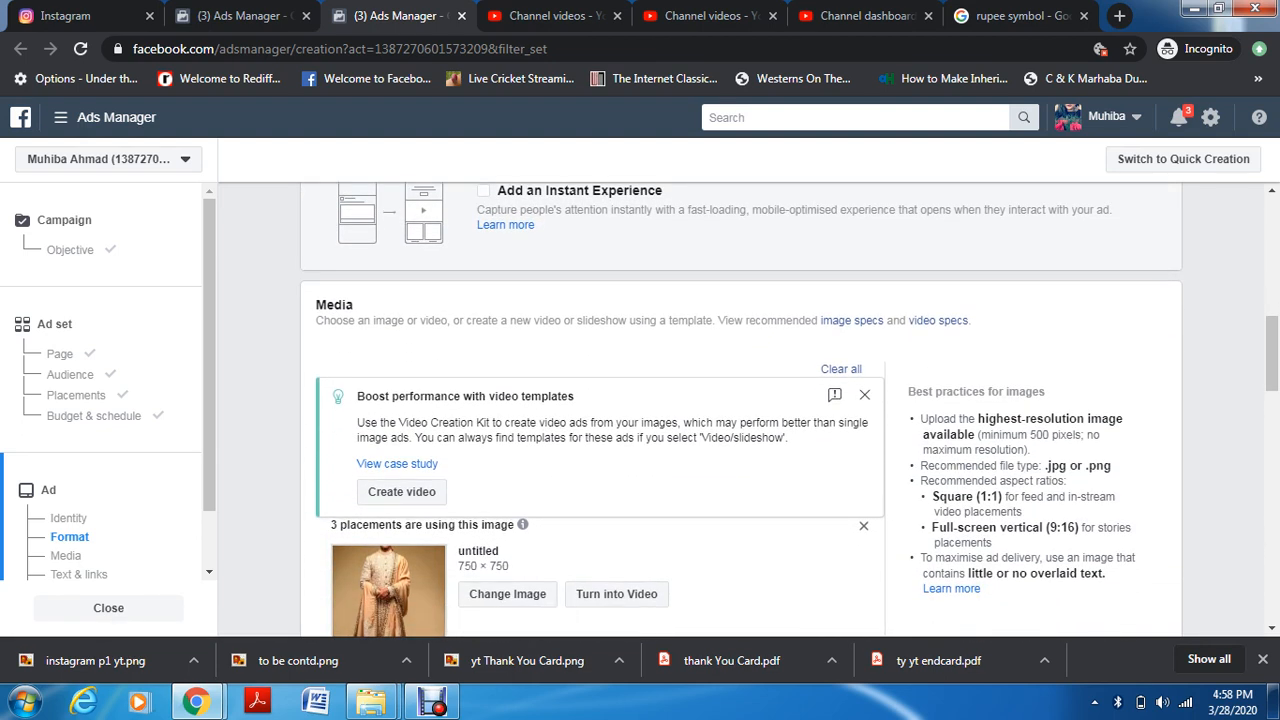
{"action": "scroll", "coordinate": [953, 377], "scroll_direction": "down", "scroll_amount": 2}
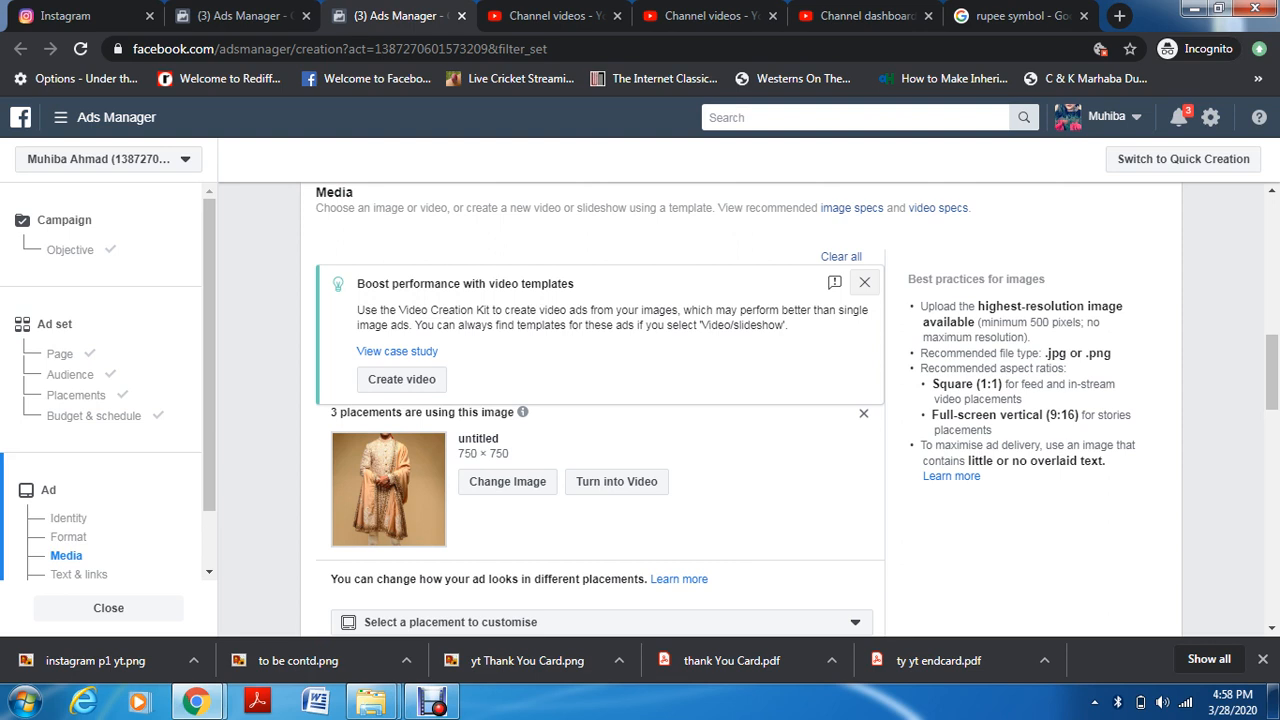
{"action": "left_click", "coordinate": [864, 282]}
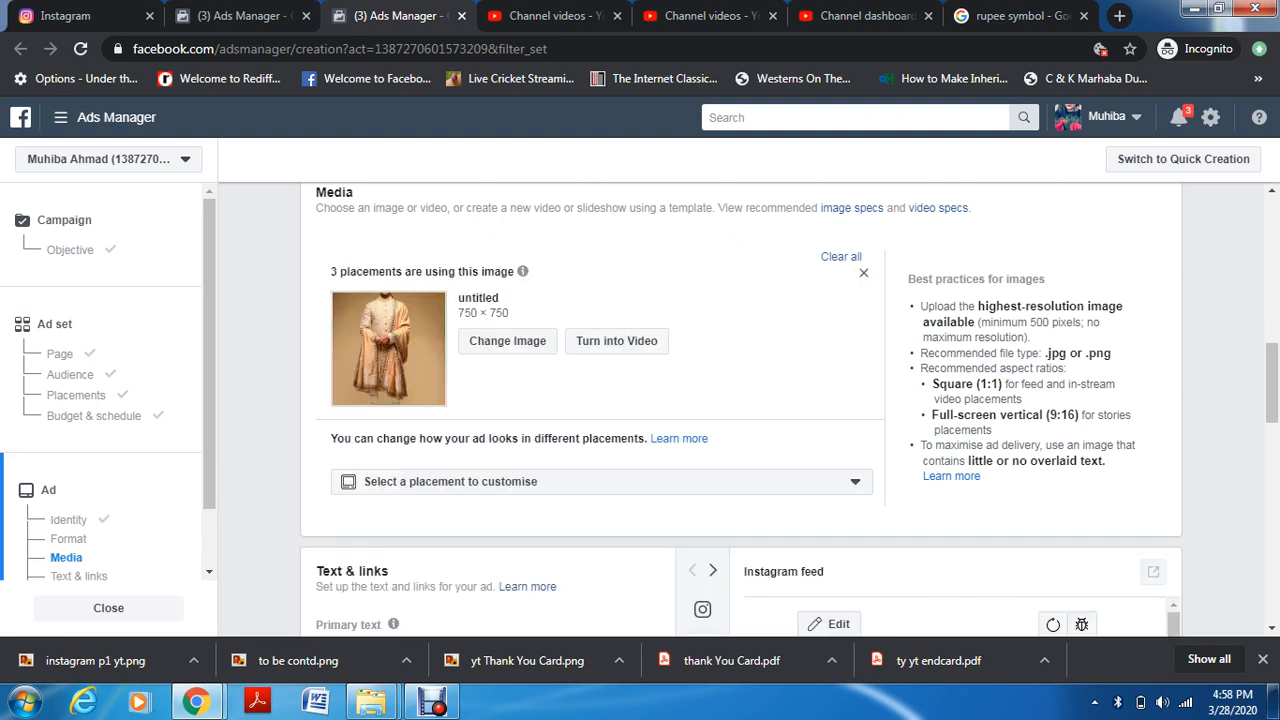
View which placements the ad image can be customised for, and close the list without choosing one
{"action": "mouse_move", "coordinate": [522, 271]}
{"action": "left_click", "coordinate": [602, 482]}
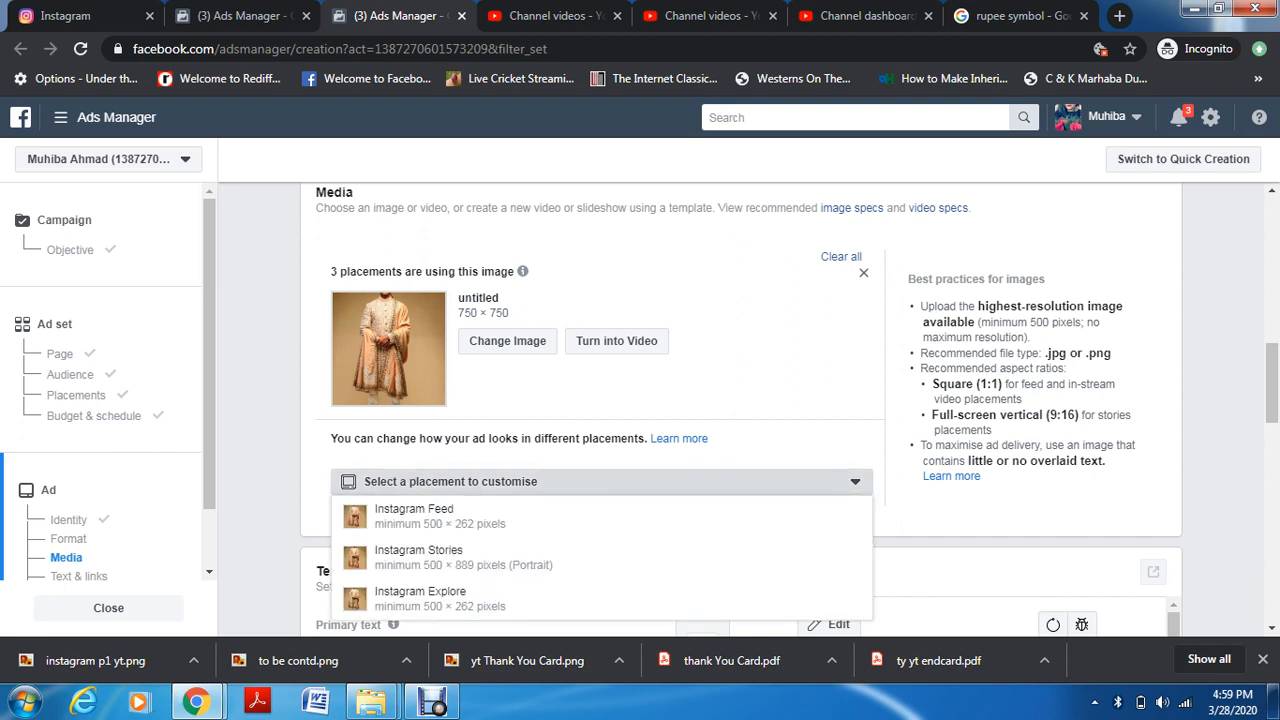
{"action": "scroll", "coordinate": [740, 410], "scroll_direction": "down", "scroll_amount": 1}
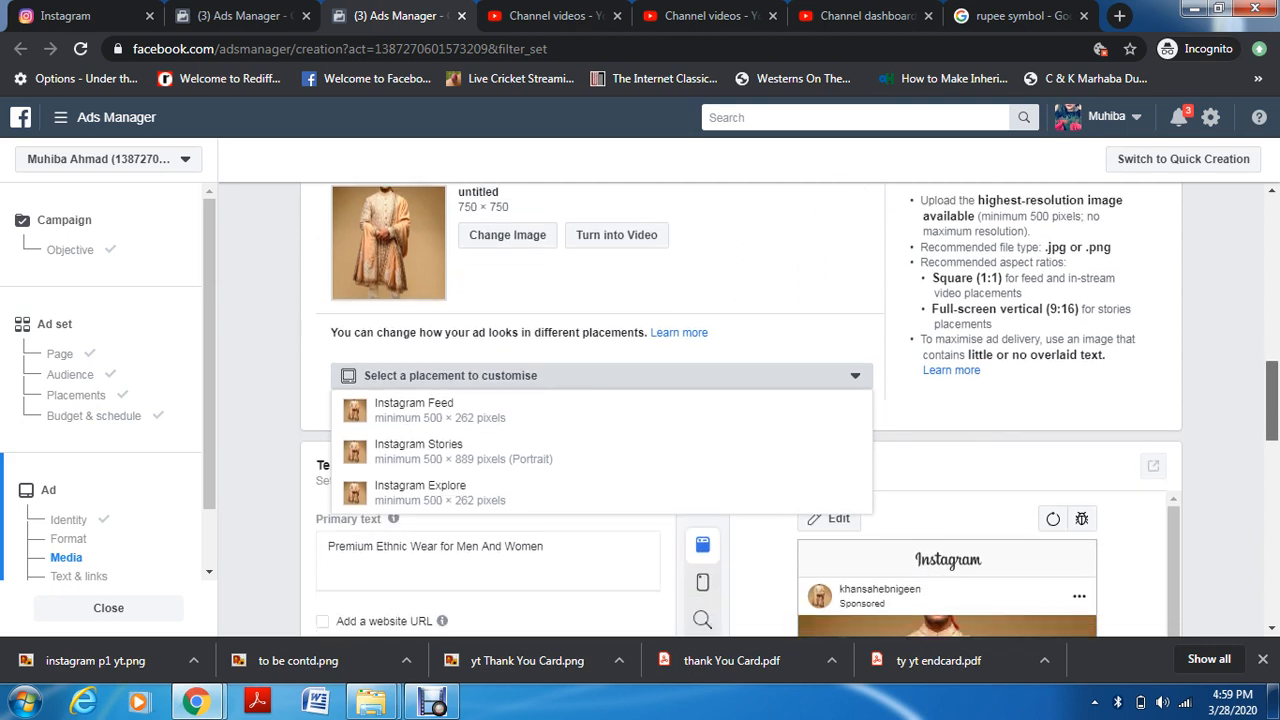
{"action": "scroll", "coordinate": [600, 457], "scroll_direction": "down", "scroll_amount": 1}
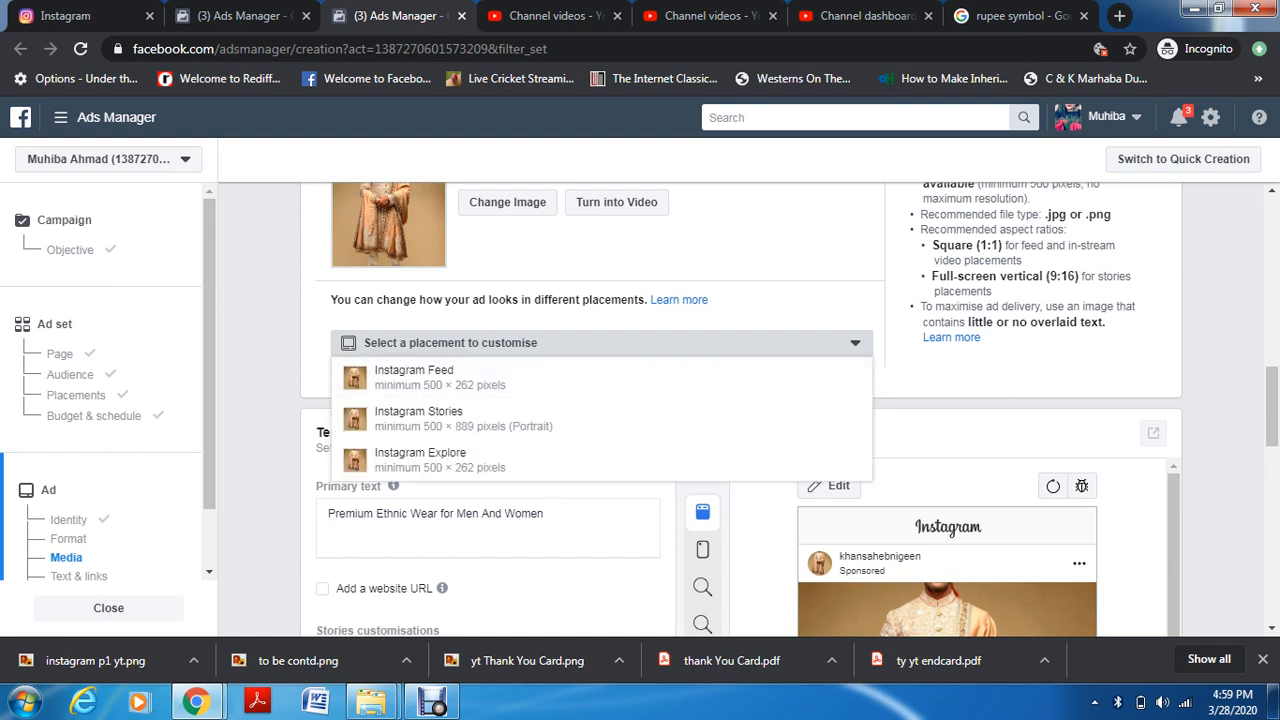
{"action": "left_click", "coordinate": [602, 343]}
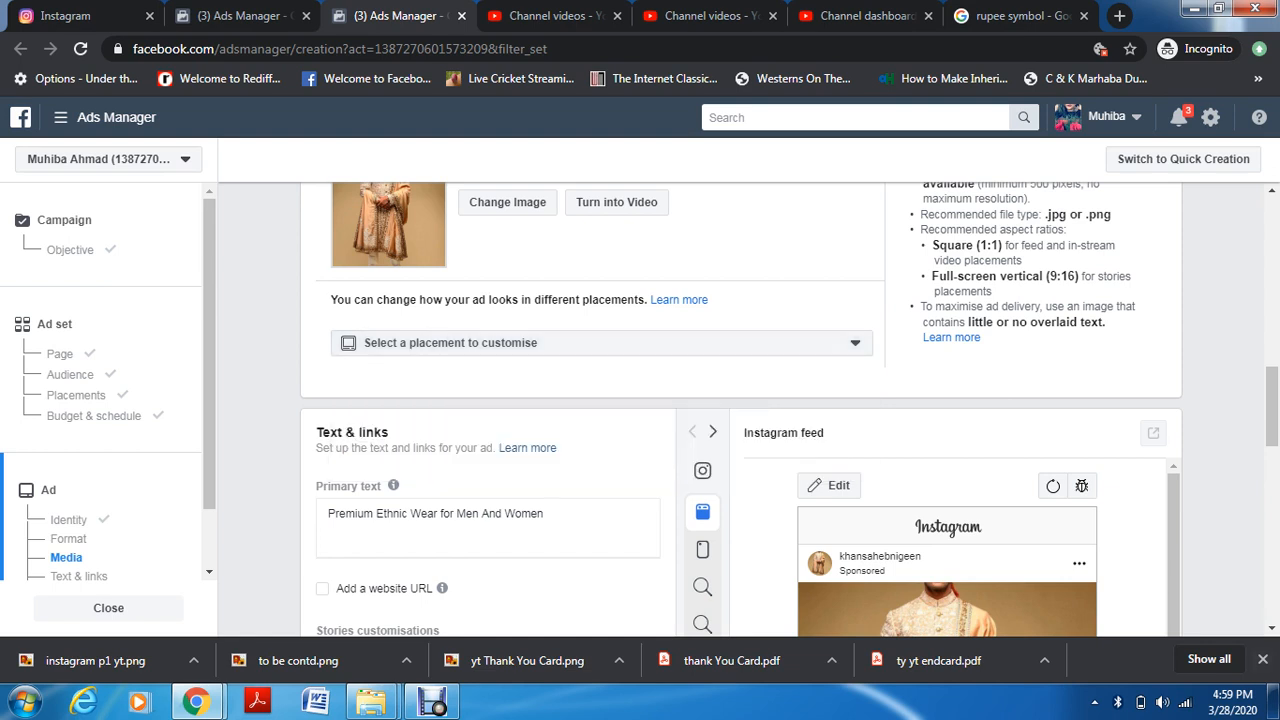
Look over the Text & links settings, including primary text and stories customisations, alongside the Instagram feed preview
{"action": "scroll", "coordinate": [740, 409], "scroll_direction": "down", "scroll_amount": 1}
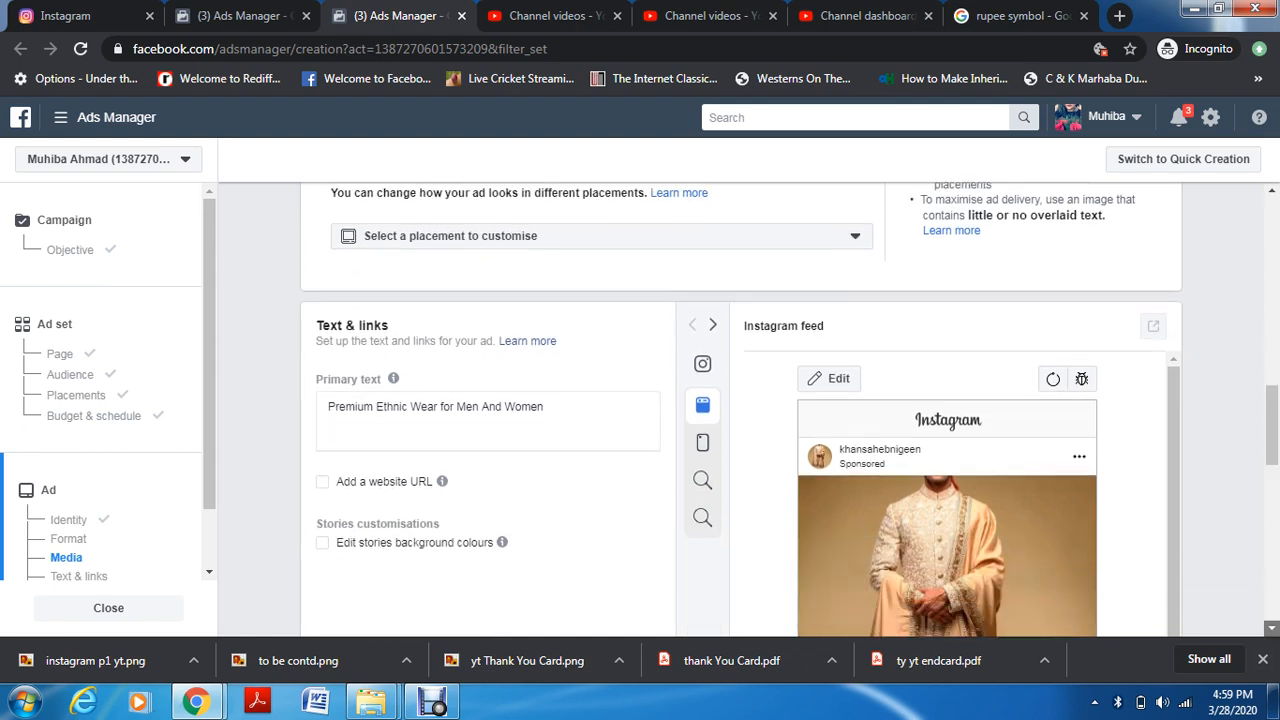
{"action": "scroll", "coordinate": [740, 409], "scroll_direction": "down", "scroll_amount": 2}
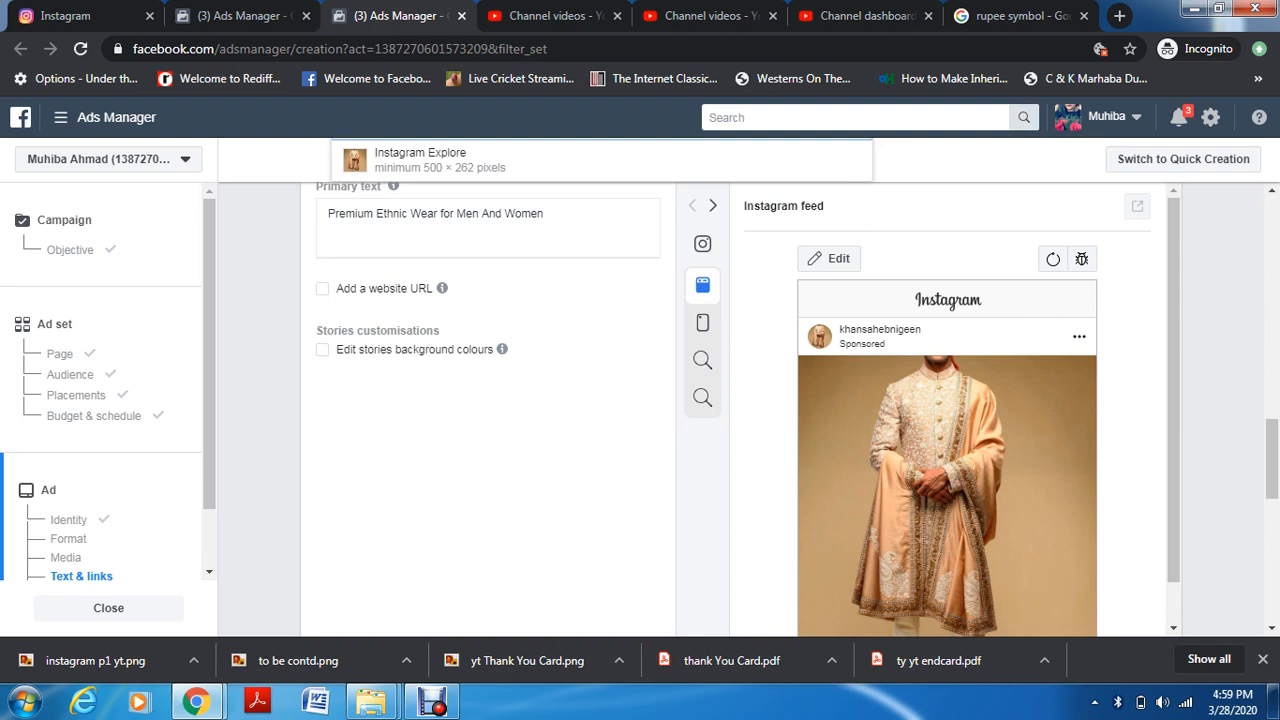
{"action": "scroll", "coordinate": [488, 400], "scroll_direction": "down", "scroll_amount": 1}
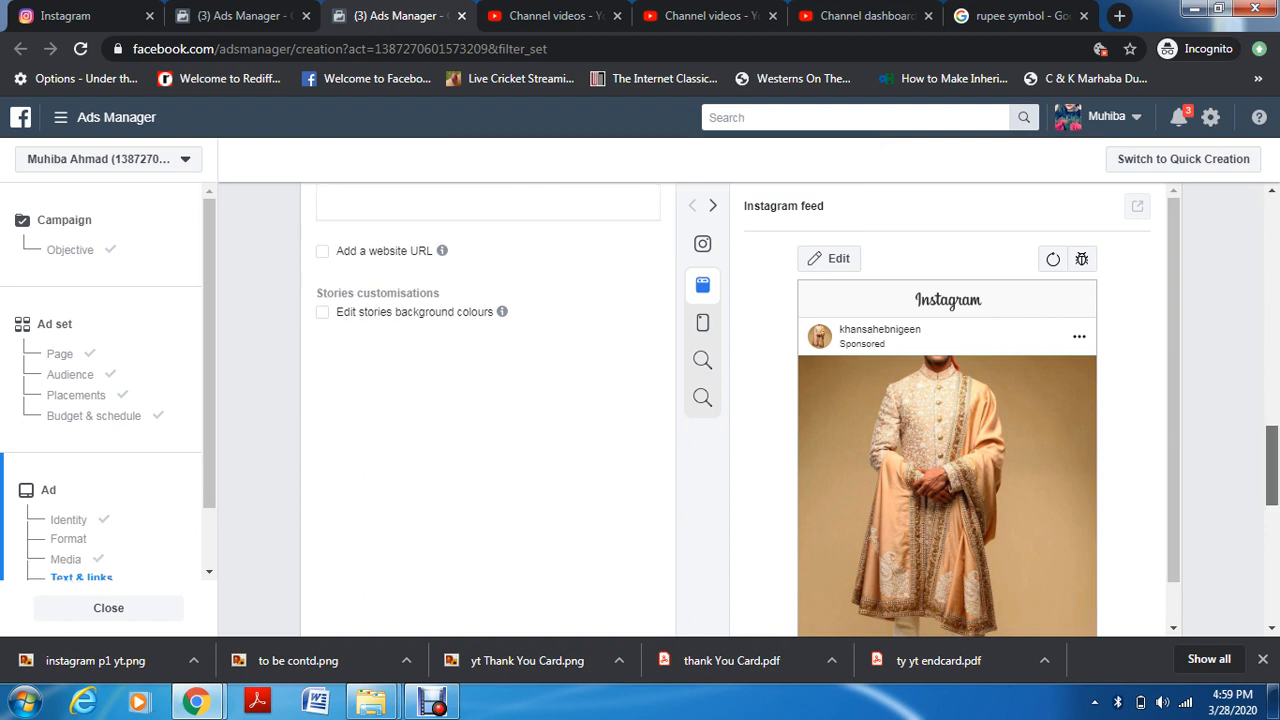
{"action": "scroll", "coordinate": [640, 410], "scroll_direction": "up", "scroll_amount": 7}
{"action": "scroll", "coordinate": [640, 410], "scroll_direction": "down", "scroll_amount": 1}
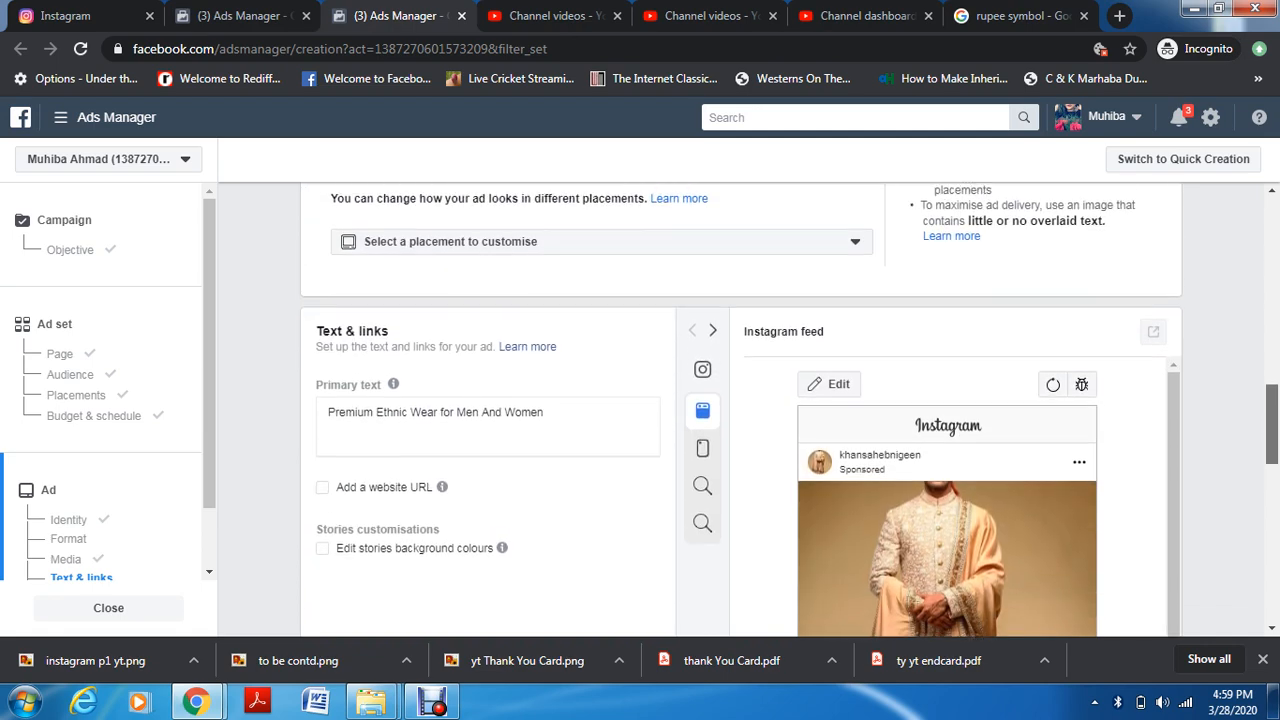
Preview the ad as it appears in Instagram stories, down to the primary text beneath the image
{"action": "scroll", "coordinate": [740, 410], "scroll_direction": "down", "scroll_amount": 2}
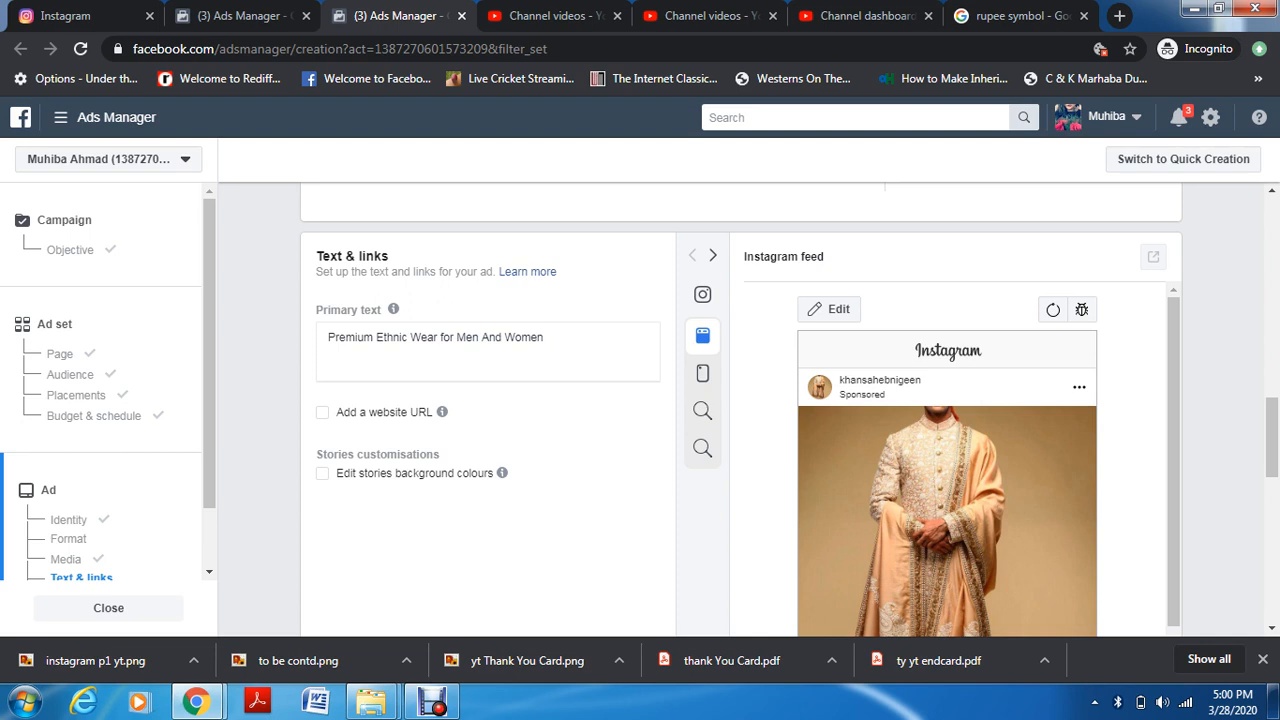
{"action": "mouse_move", "coordinate": [706, 411]}
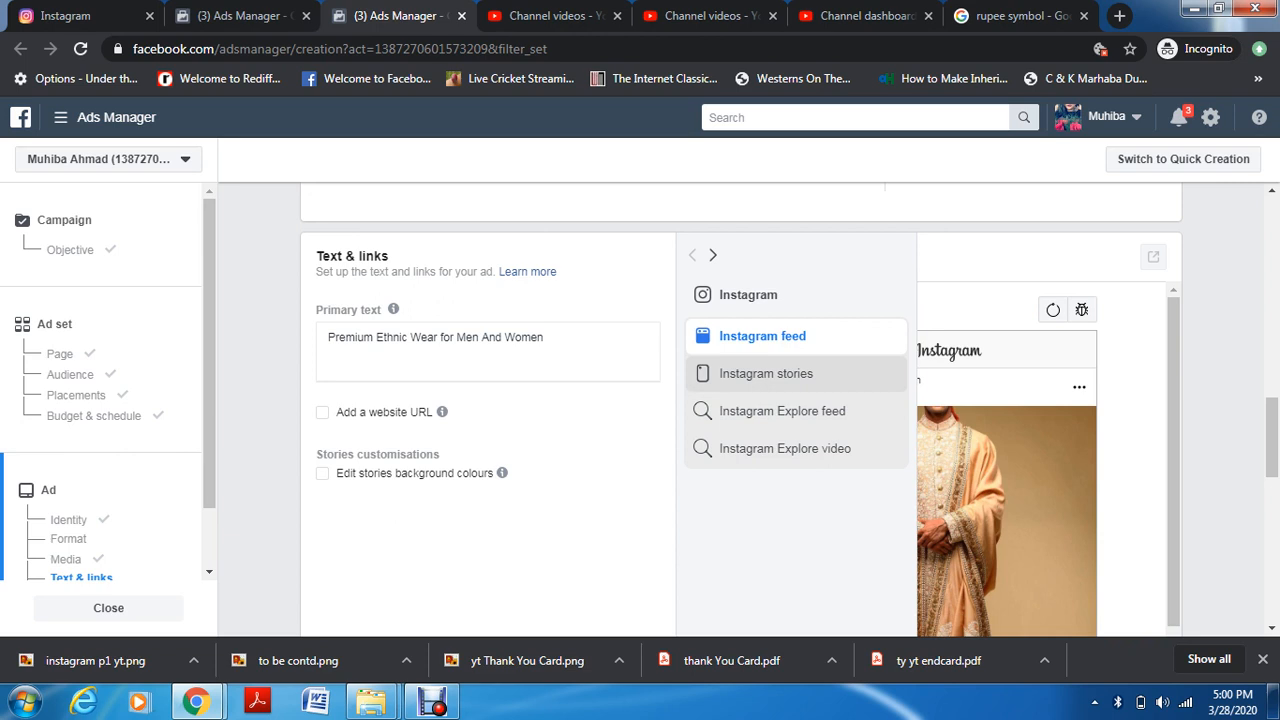
{"action": "left_click", "coordinate": [766, 373]}
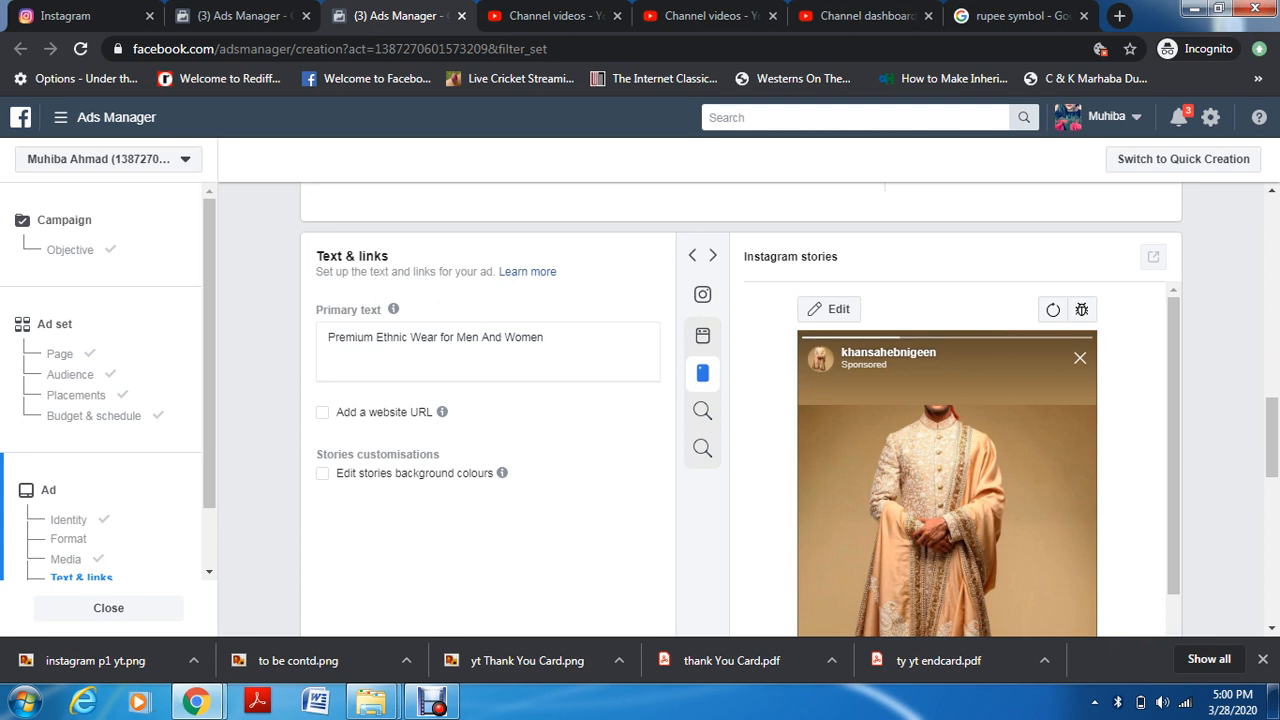
{"action": "scroll", "coordinate": [946, 460], "scroll_direction": "down", "scroll_amount": 2}
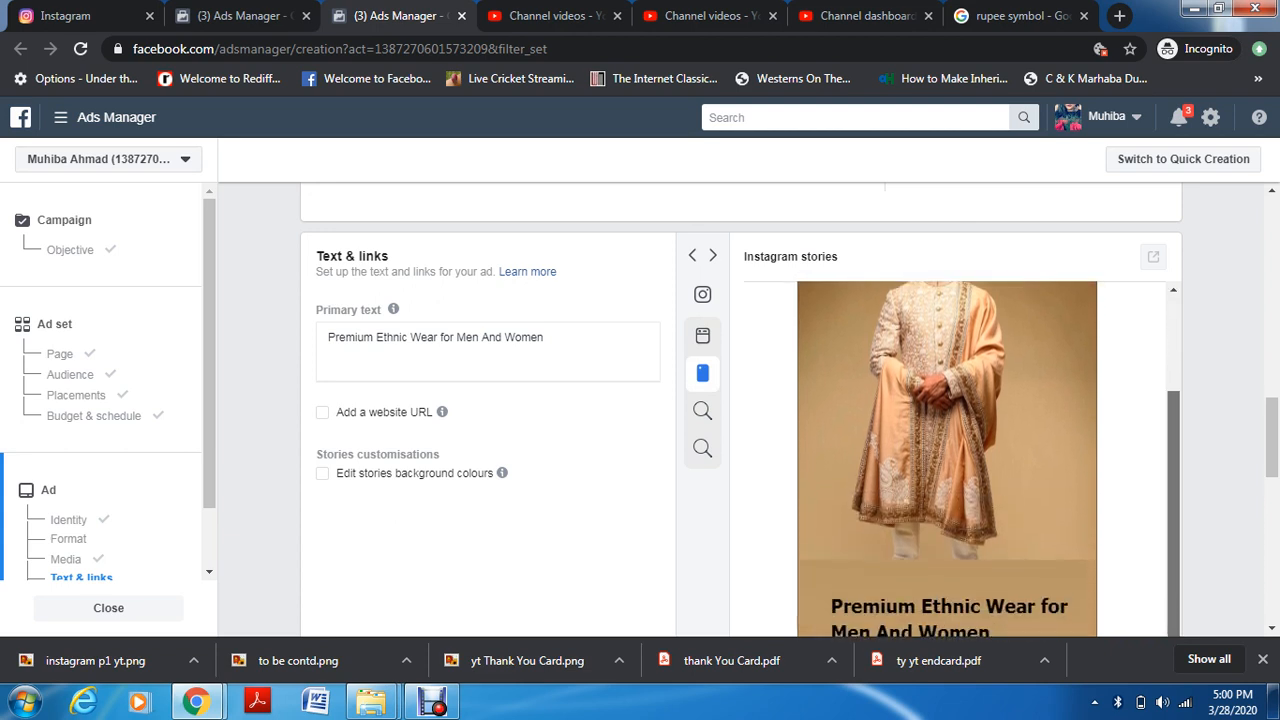
{"action": "scroll", "coordinate": [946, 460], "scroll_direction": "down", "scroll_amount": 1}
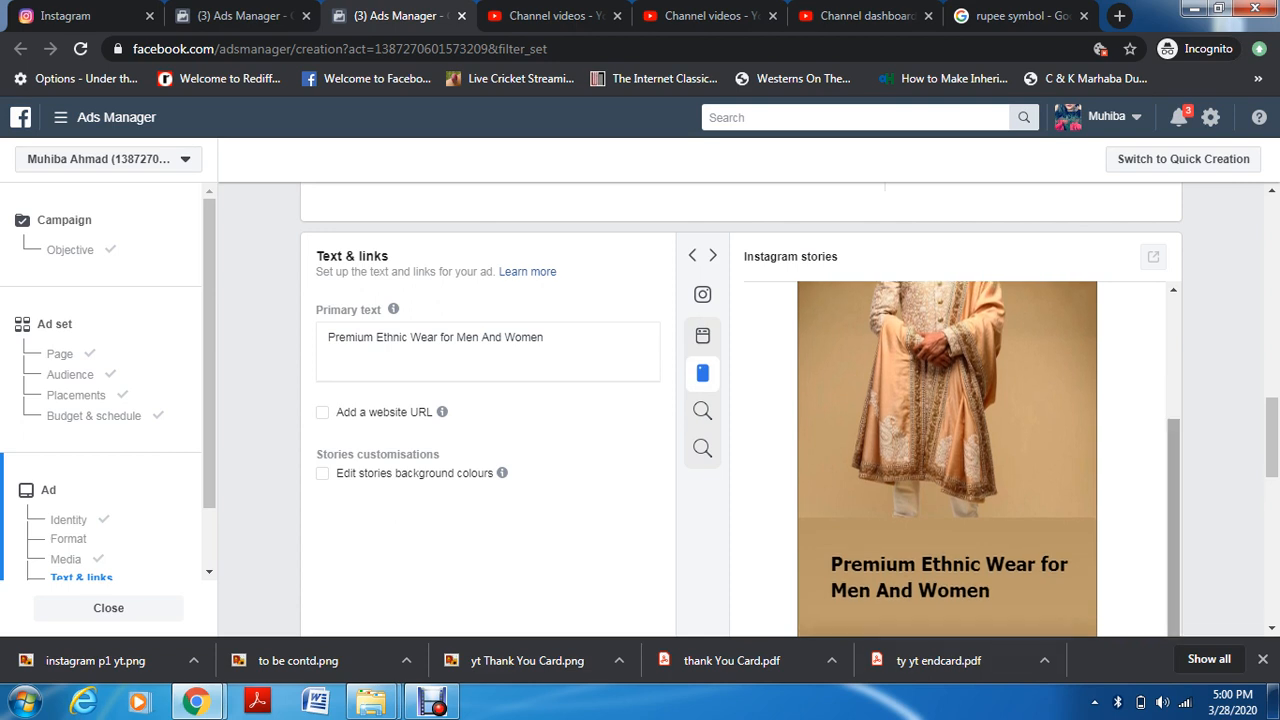
Preview the ad for Instagram Explore feed and Instagram Explore video, and return to the Instagram feed preview
{"action": "mouse_move", "coordinate": [702, 411]}
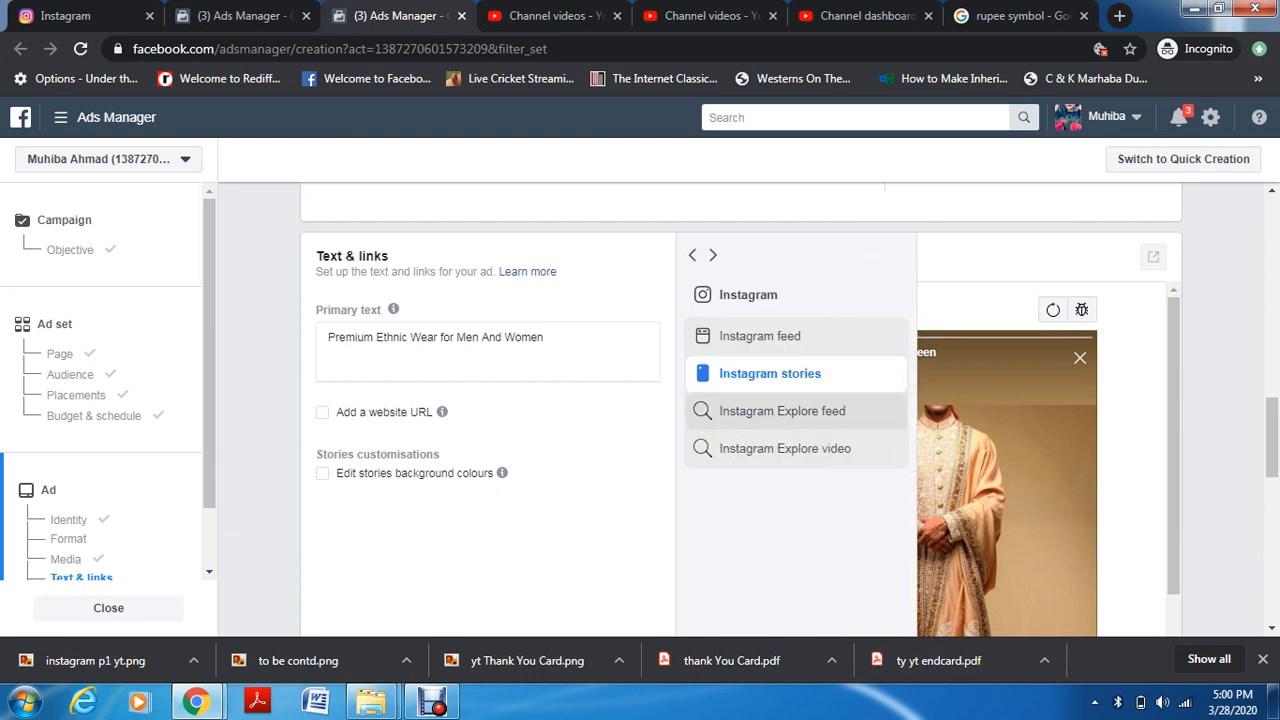
{"action": "left_click", "coordinate": [702, 411]}
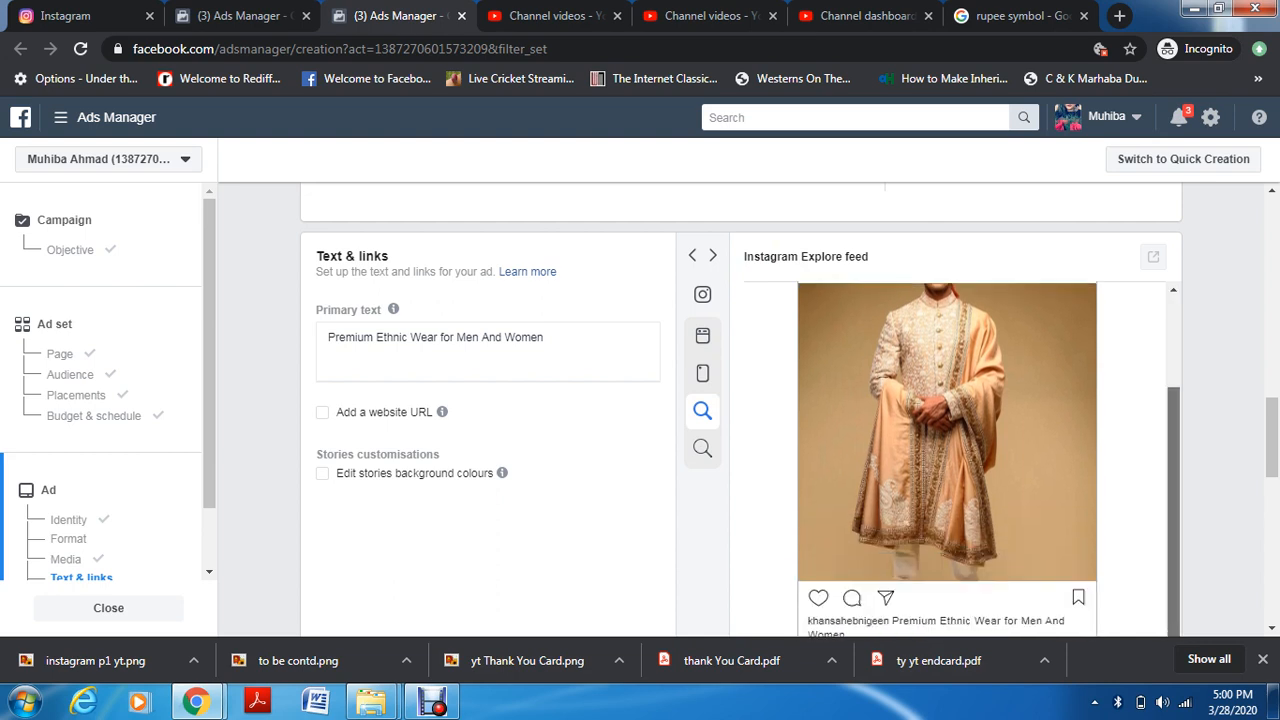
{"action": "left_click_drag", "start_coordinate": [1174, 484], "coordinate": [1174, 400]}
{"action": "mouse_move", "coordinate": [712, 448]}
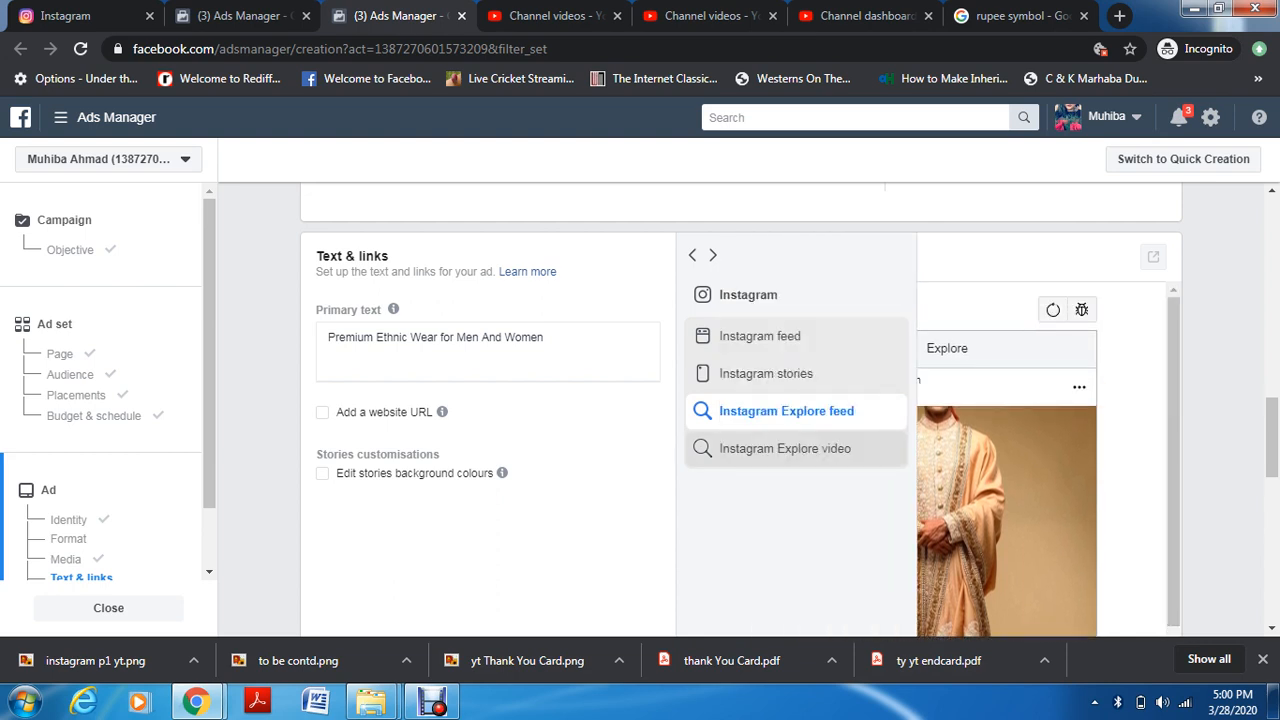
{"action": "left_click", "coordinate": [712, 448]}
{"action": "mouse_move", "coordinate": [703, 373]}
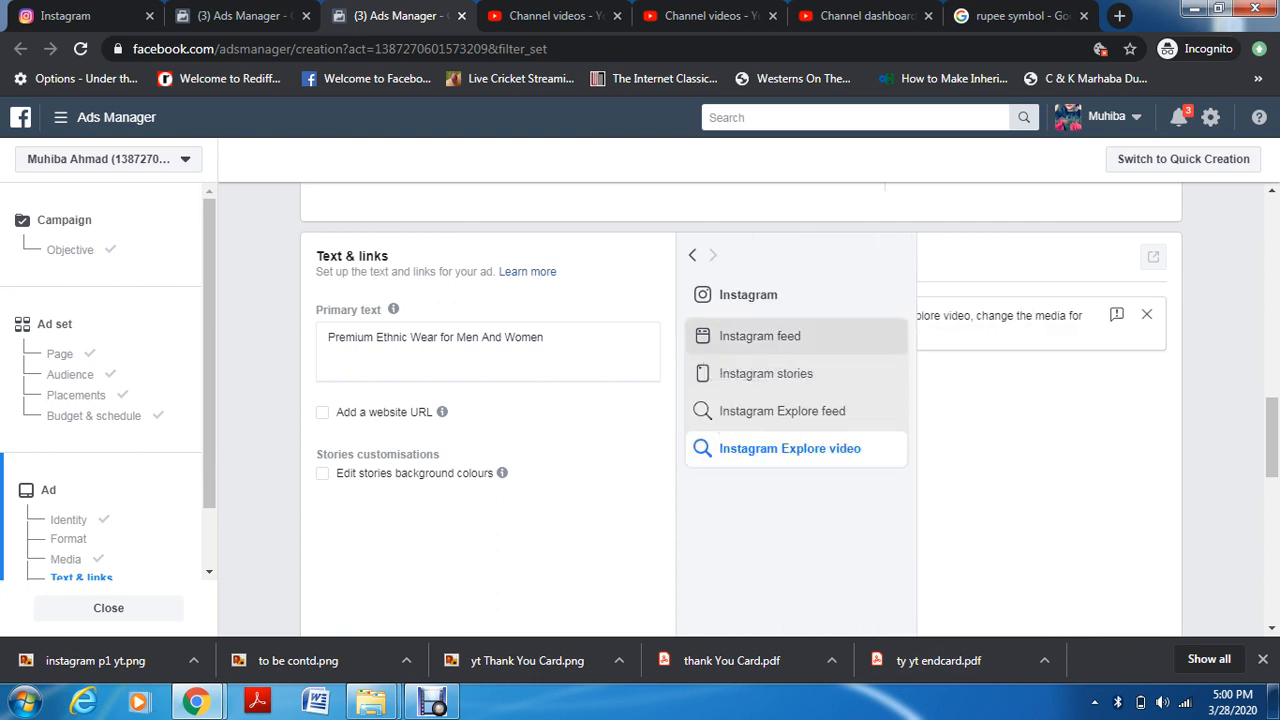
{"action": "left_click", "coordinate": [760, 336]}
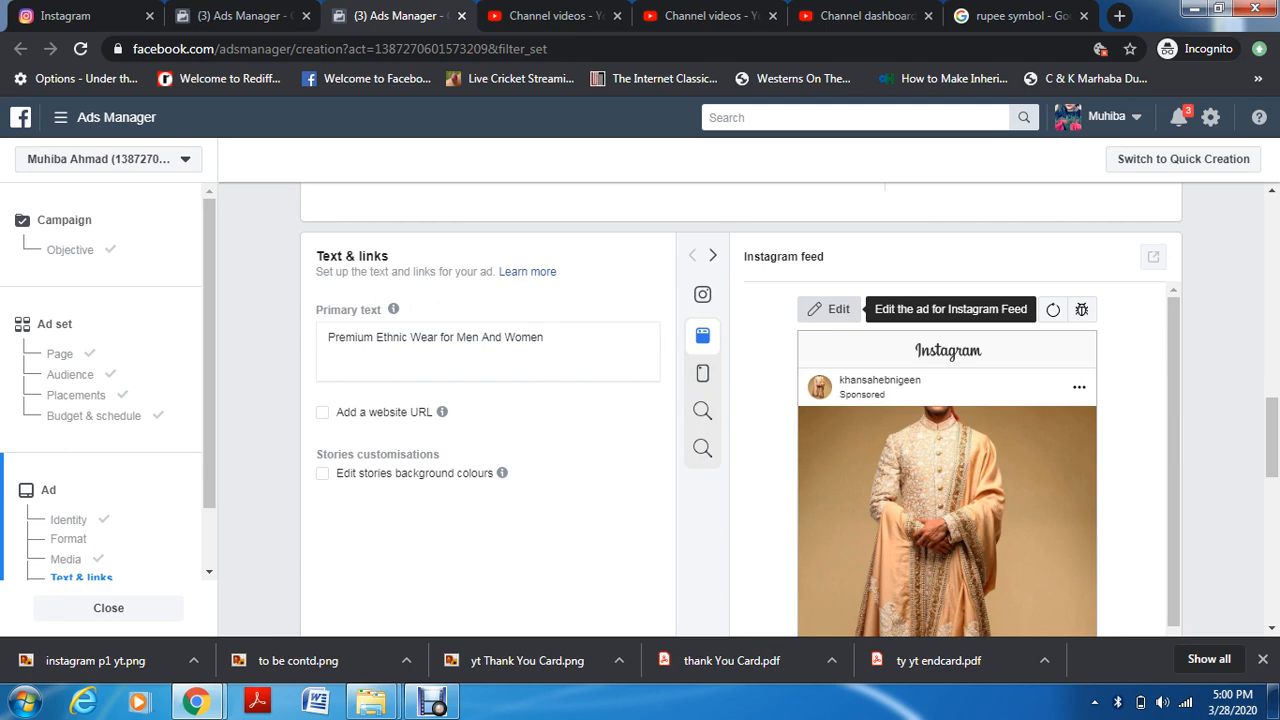
Open the ad editor for Instagram Feed, view its media and primary text options, and cancel without changes
{"action": "left_click", "coordinate": [830, 309]}
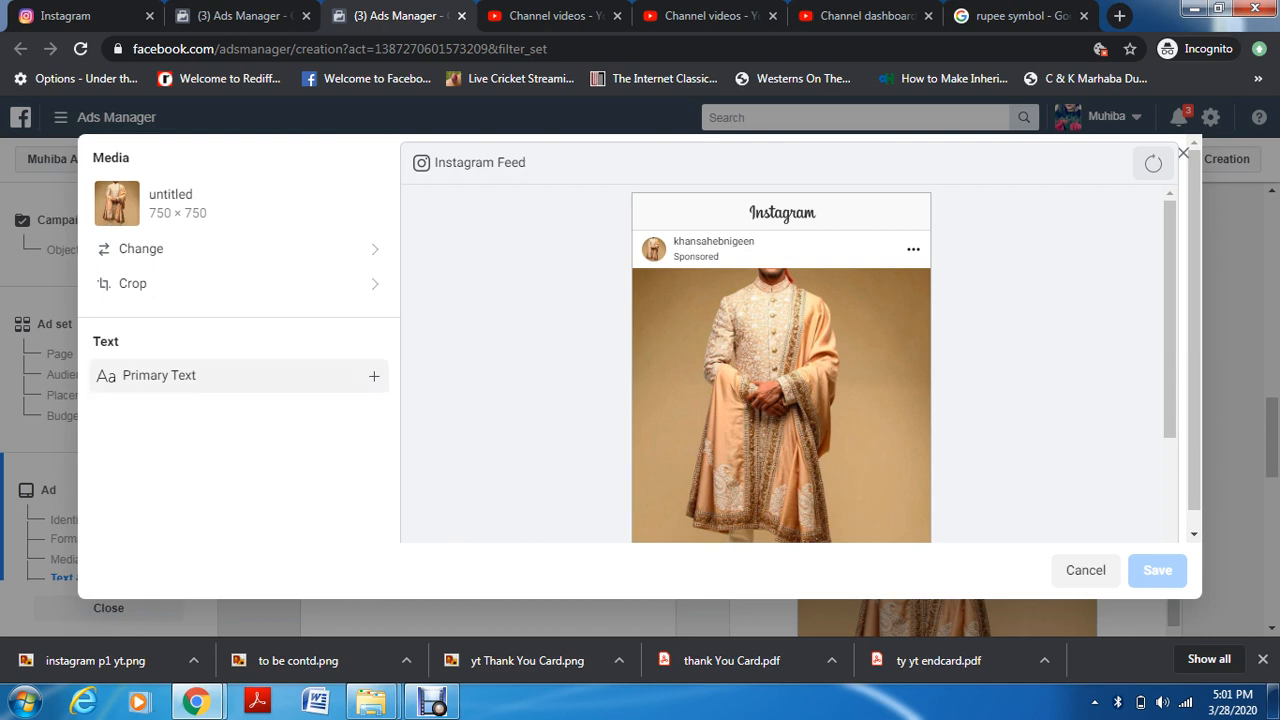
{"action": "left_click", "coordinate": [239, 376]}
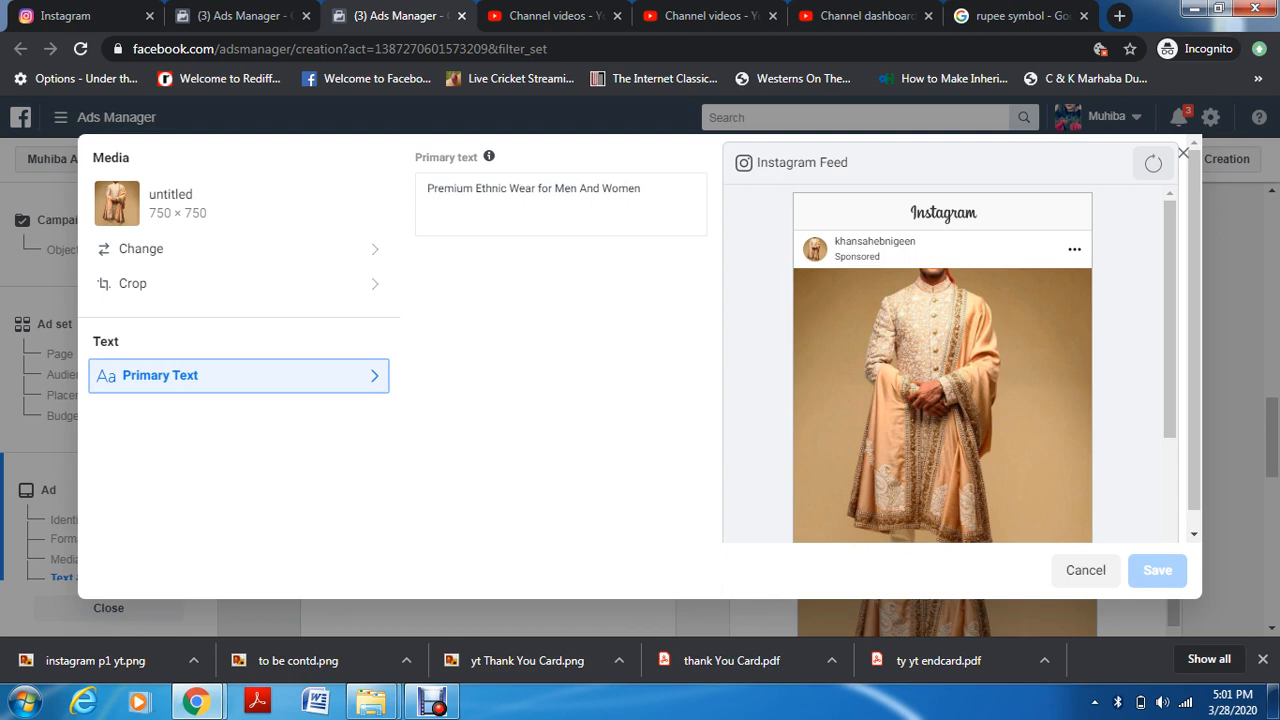
{"action": "mouse_move", "coordinate": [489, 157]}
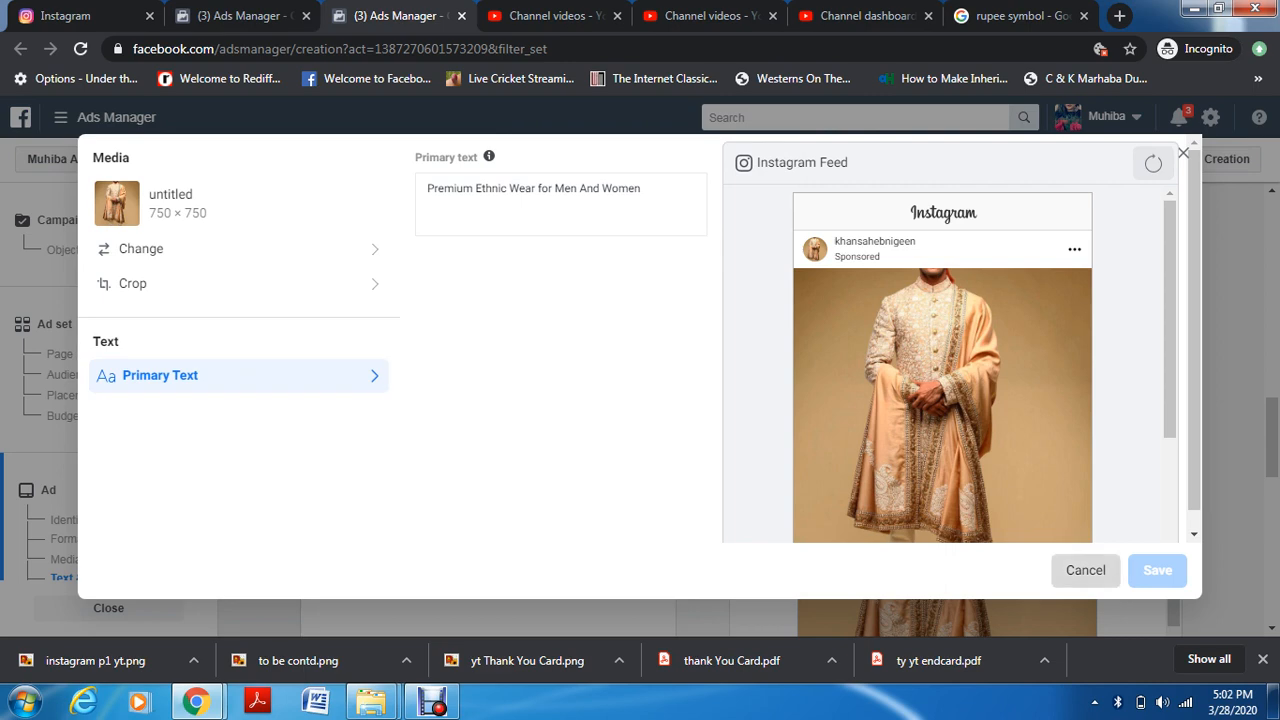
{"action": "left_click", "coordinate": [1085, 570]}
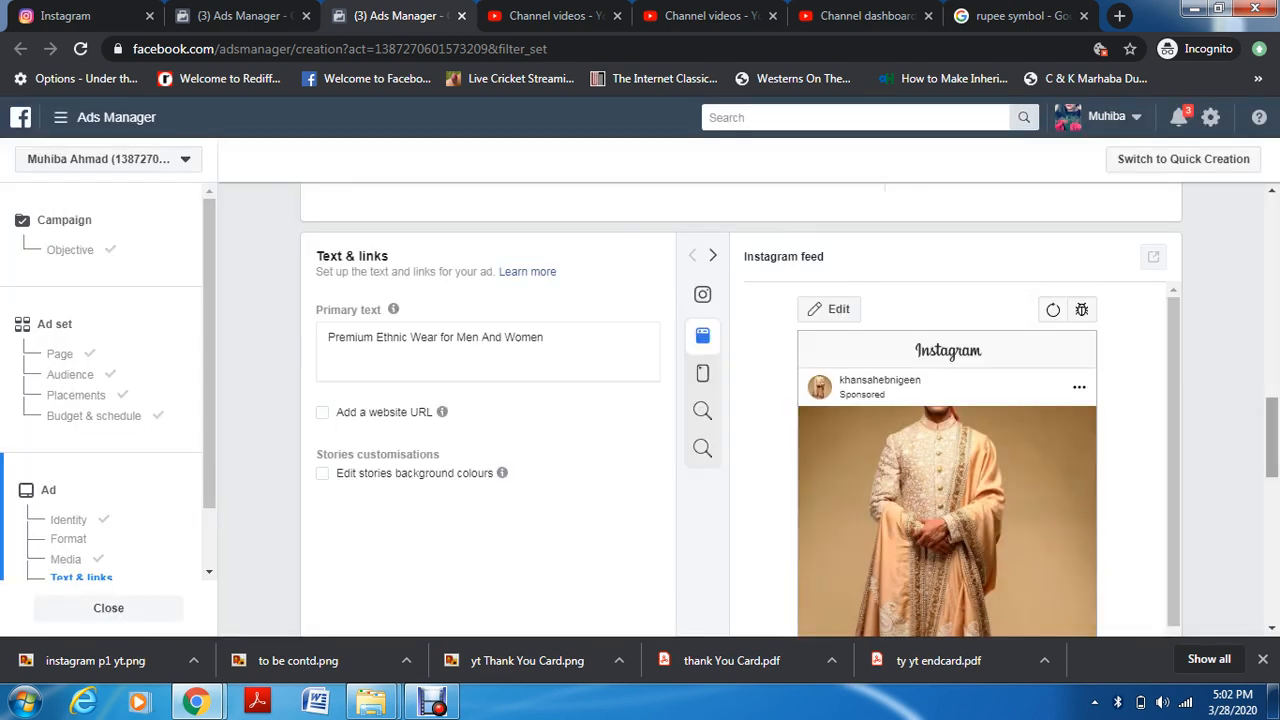
Look over the rest of the feed preview and the Languages and Tracking sections at the end of the ad form
{"action": "scroll", "coordinate": [1272, 440], "scroll_direction": "down", "scroll_amount": 2}
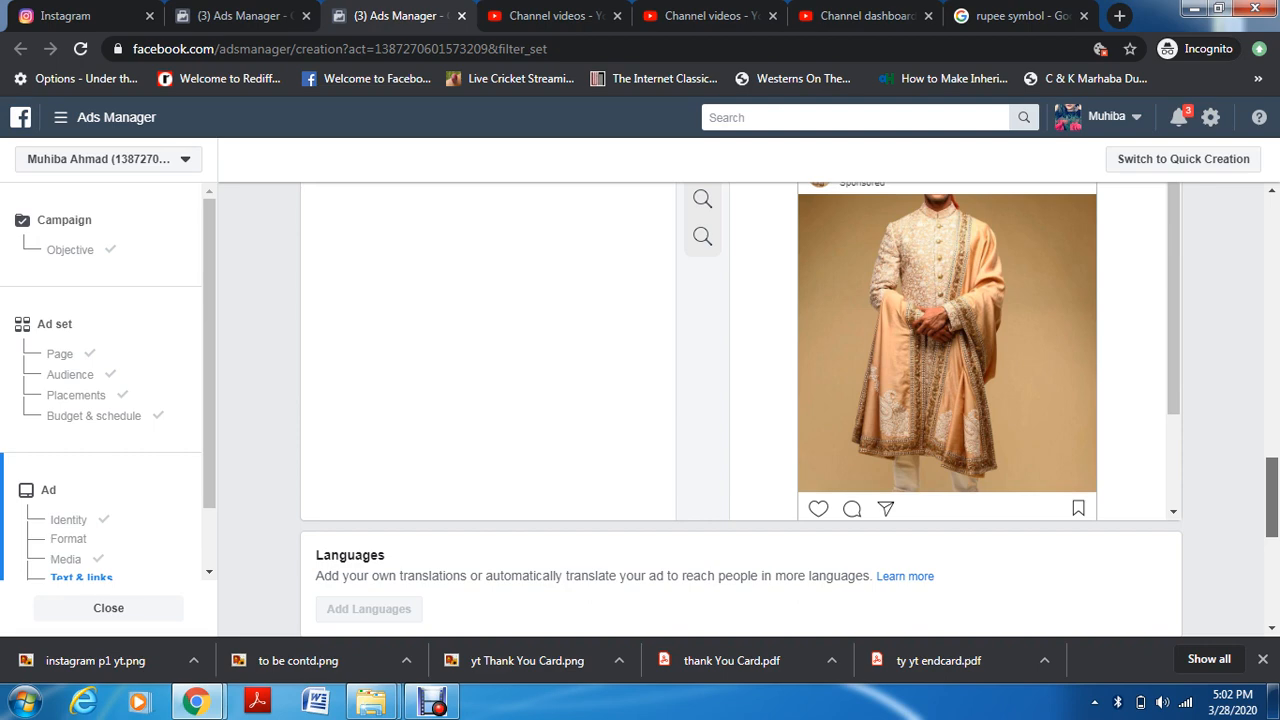
{"action": "scroll", "coordinate": [740, 410], "scroll_direction": "up", "scroll_amount": 1}
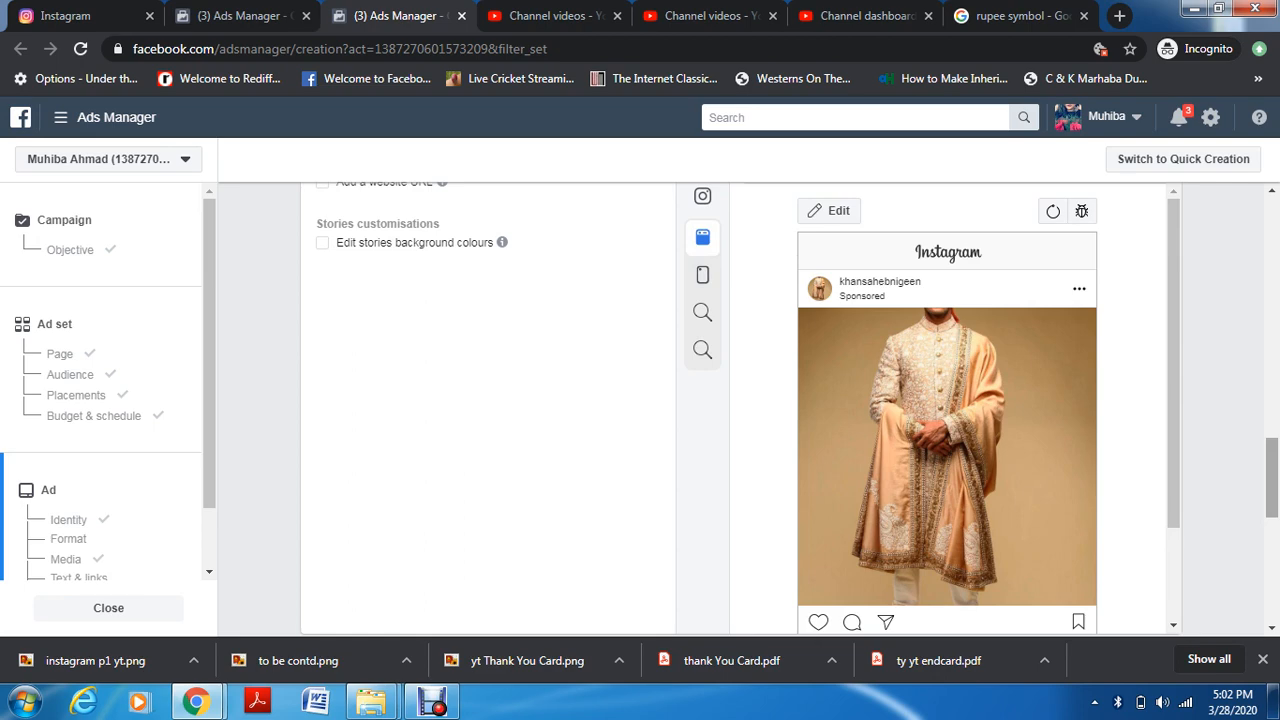
{"action": "scroll", "coordinate": [740, 409], "scroll_direction": "down", "scroll_amount": 4}
{"action": "scroll", "coordinate": [740, 409], "scroll_direction": "down", "scroll_amount": 1}
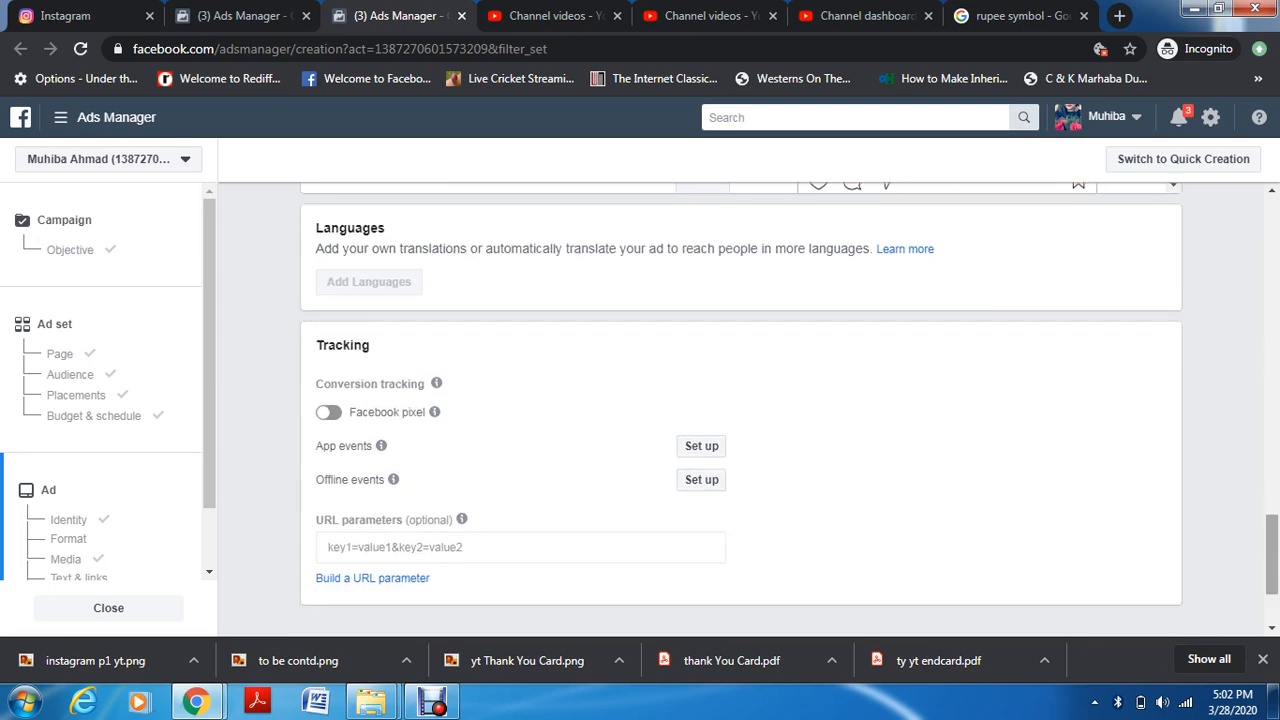
{"action": "scroll", "coordinate": [740, 409], "scroll_direction": "down", "scroll_amount": 1}
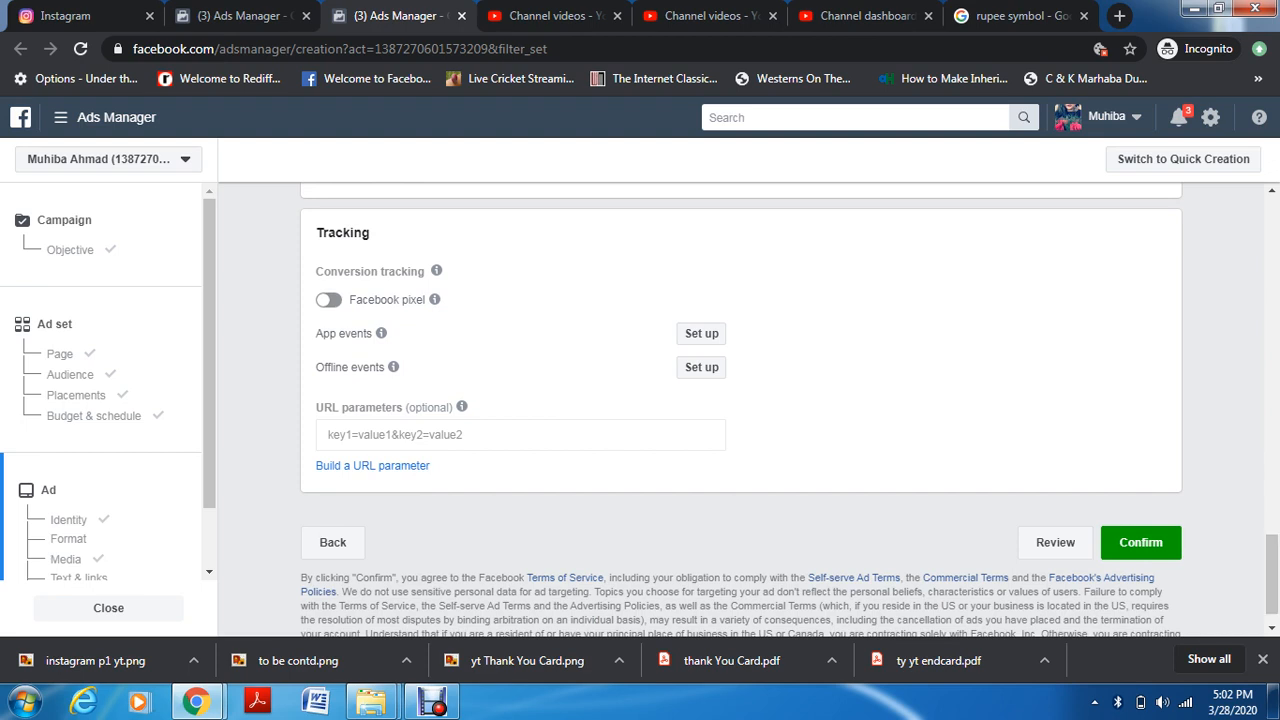
{"action": "scroll", "coordinate": [740, 400], "scroll_direction": "down", "scroll_amount": 1}
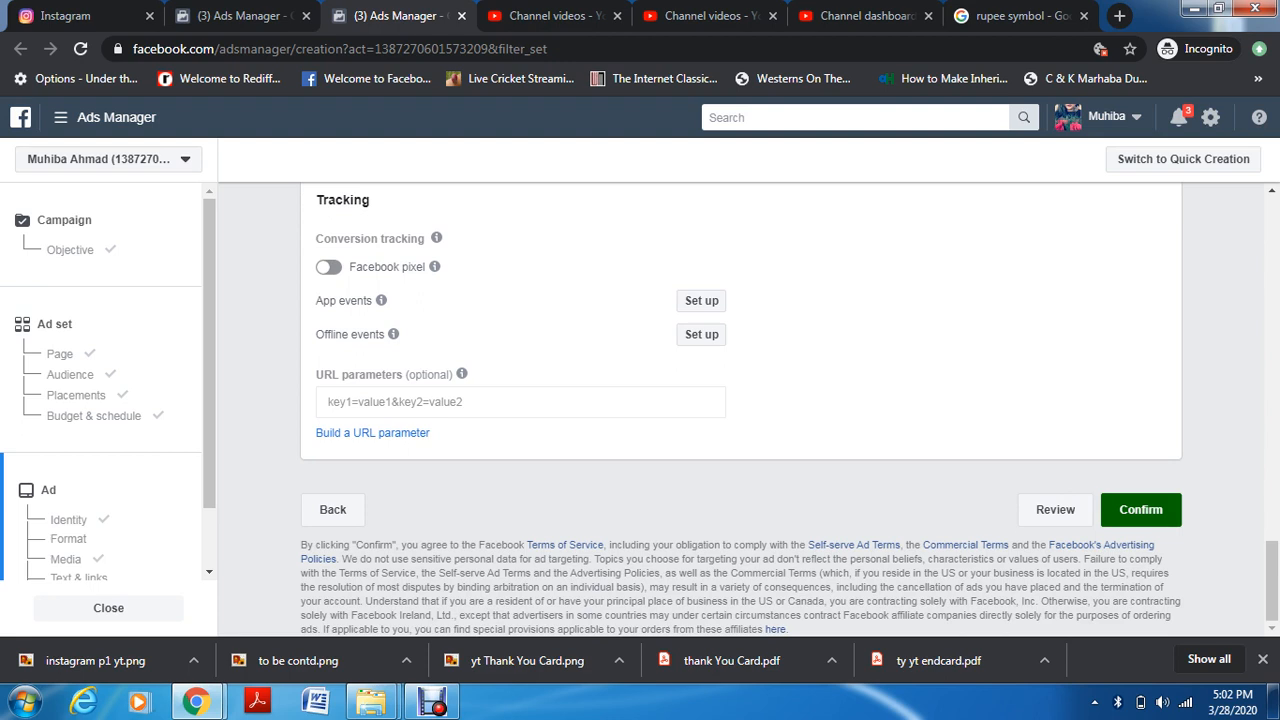
Confirm the ad, look through the ad account information form's tax and address fields, and cancel the form without filling it in
{"action": "left_click", "coordinate": [1140, 509]}
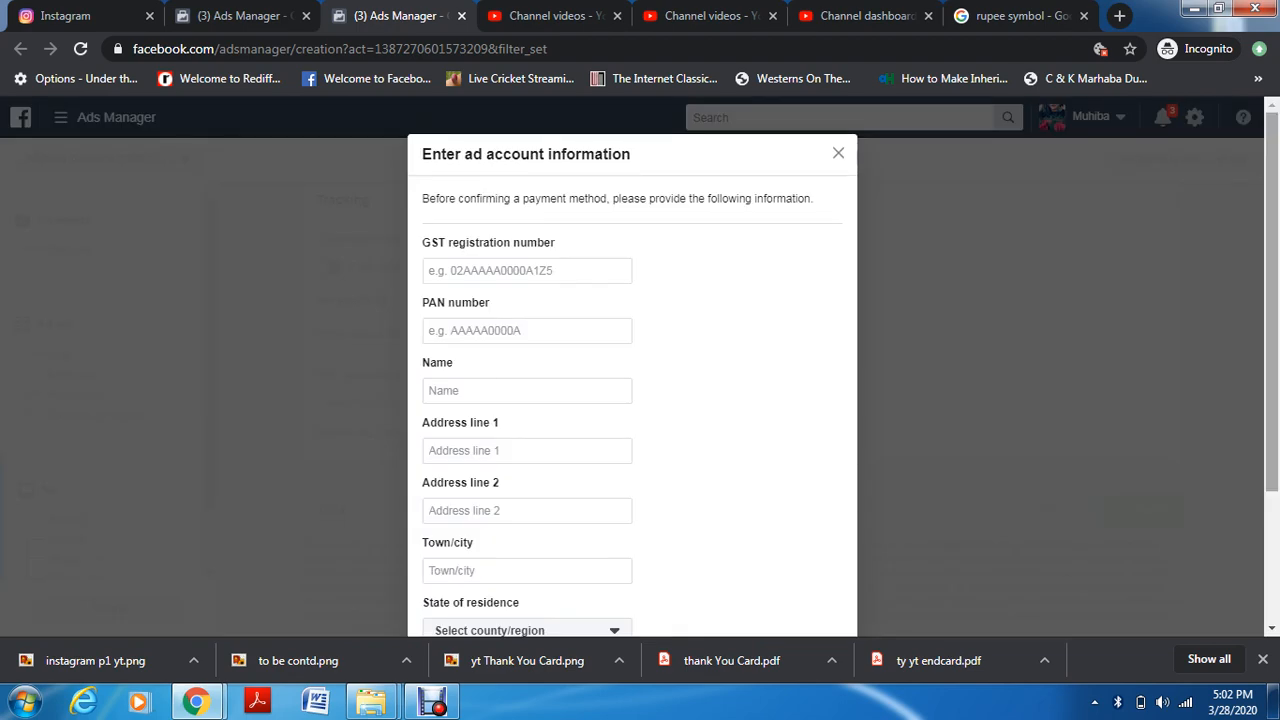
{"action": "scroll", "coordinate": [632, 380], "scroll_direction": "down", "scroll_amount": 3}
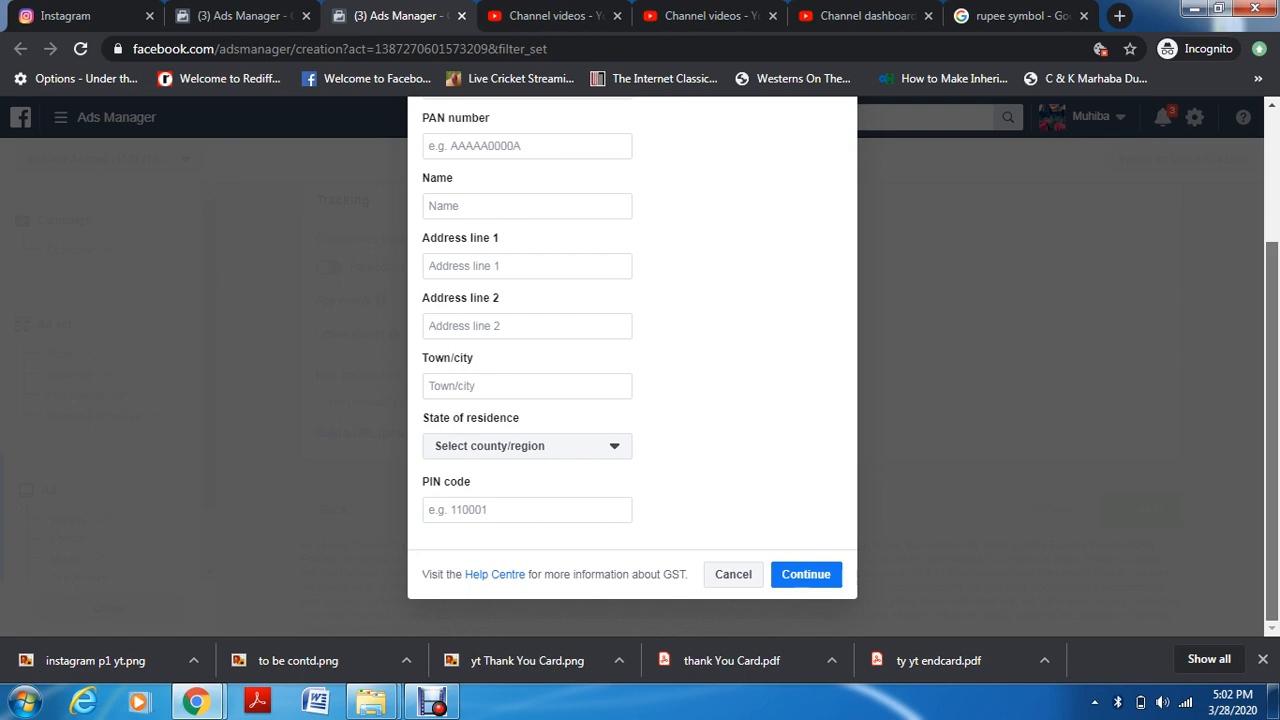
{"action": "scroll", "coordinate": [632, 380], "scroll_direction": "up", "scroll_amount": 1}
{"action": "scroll", "coordinate": [632, 380], "scroll_direction": "down", "scroll_amount": 1}
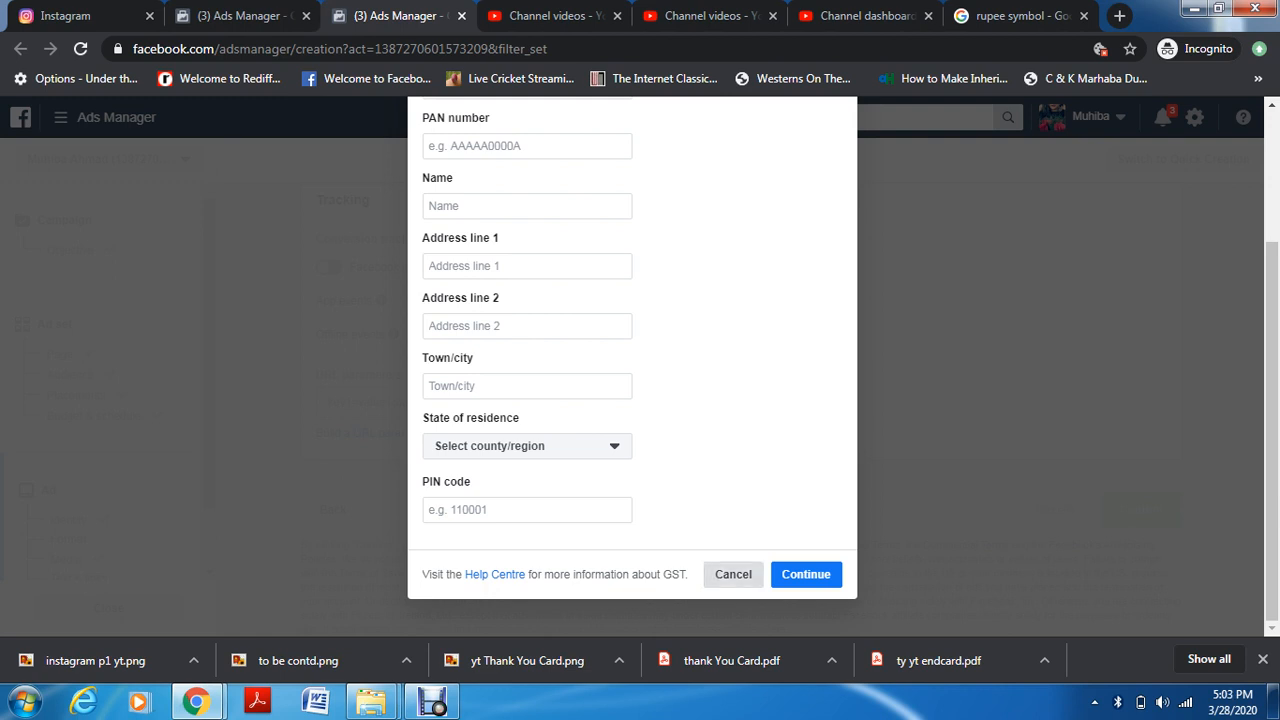
{"action": "left_click", "coordinate": [733, 574]}
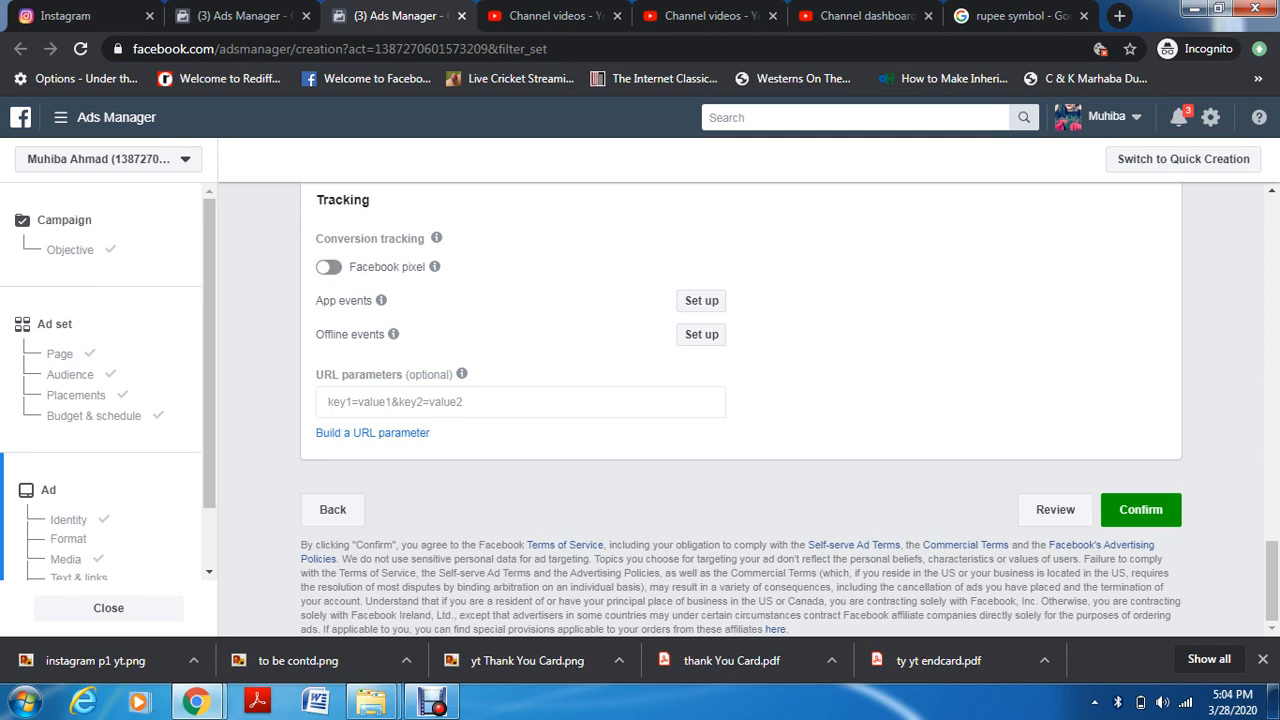
{"action": "left_click", "coordinate": [432, 702]}
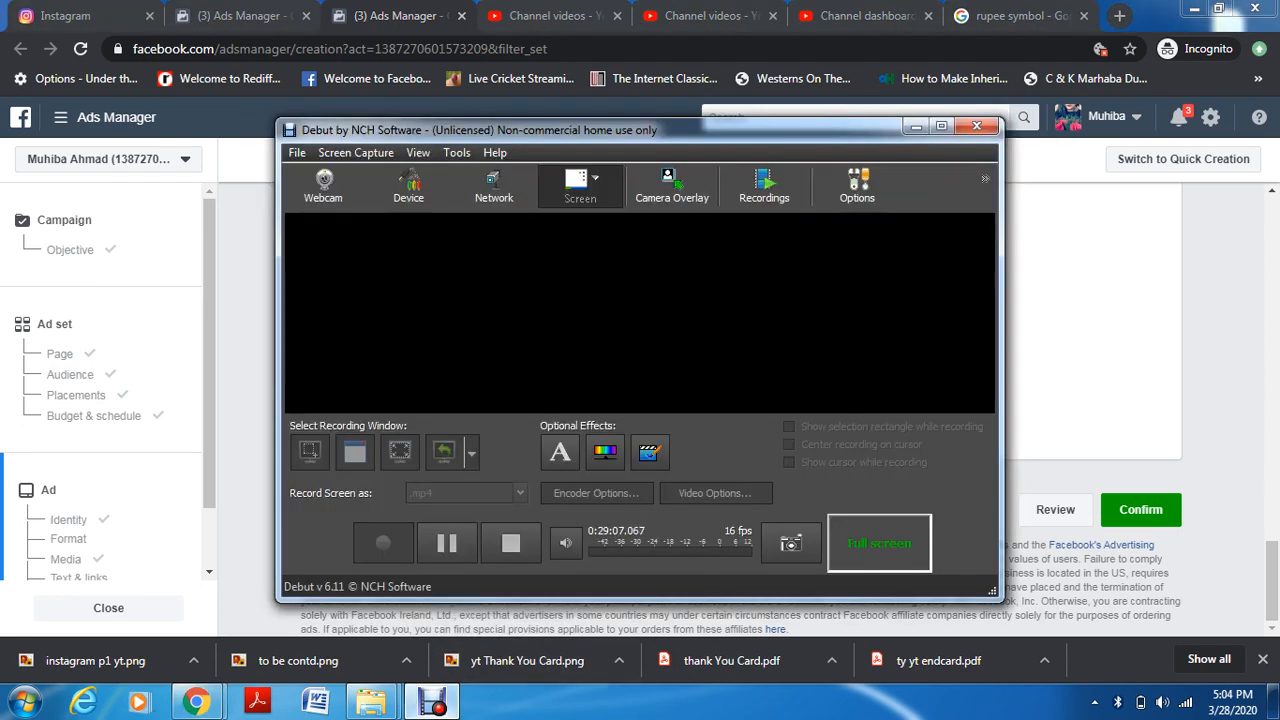